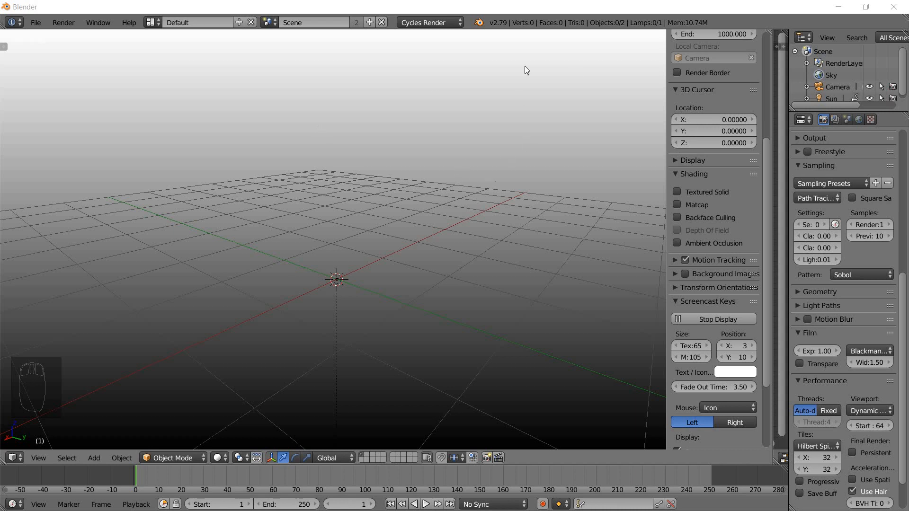
Hide the 3D view's properties sidebar and add a cube at the scene centre
key("n")
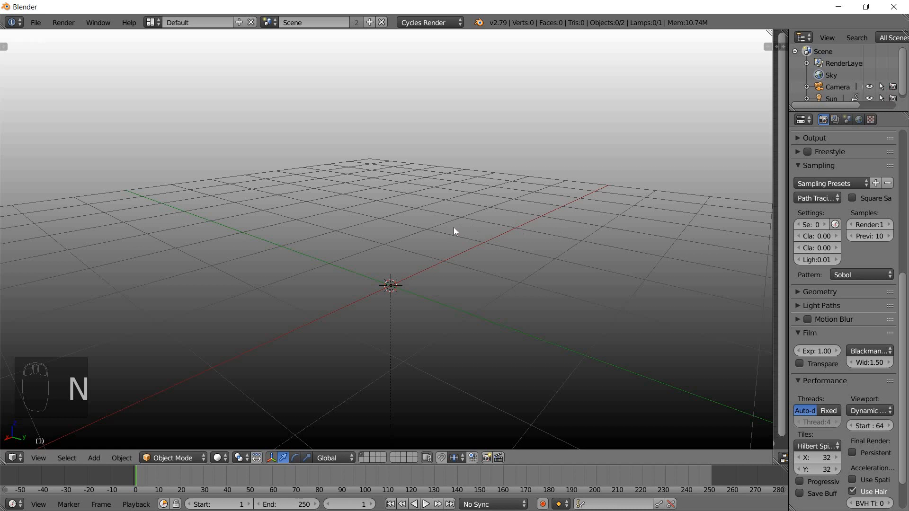
middle_click_drag(472, 250, 425, 246)
key("shift+a")
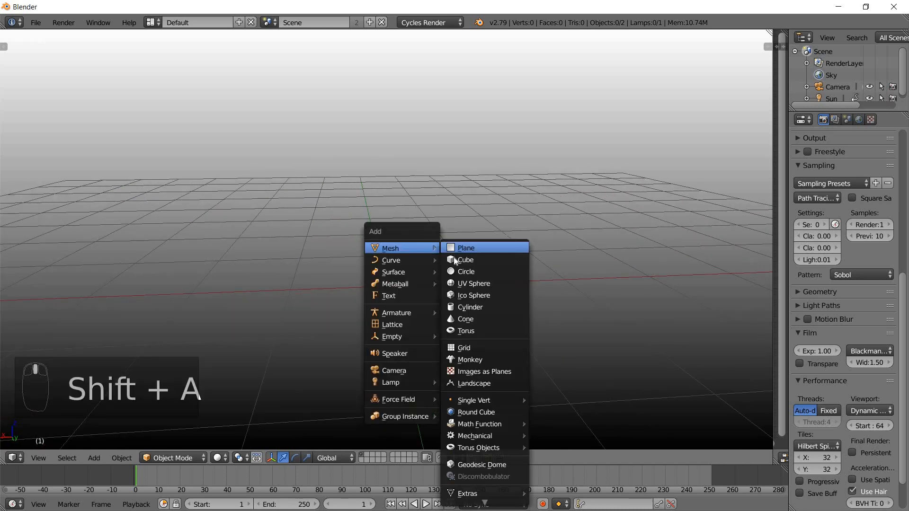
left_click(465, 259)
scroll(525, 274, "down", 3)
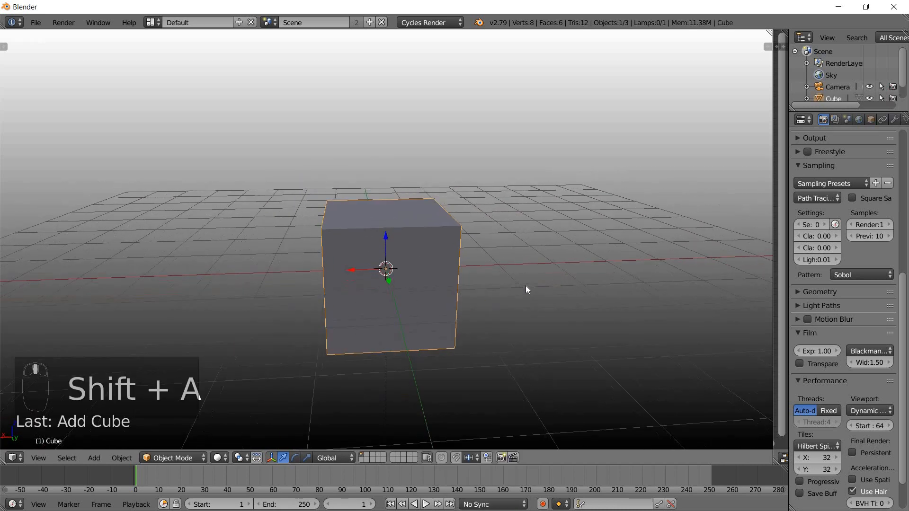
middle_click_drag(525, 286, 416, 282)
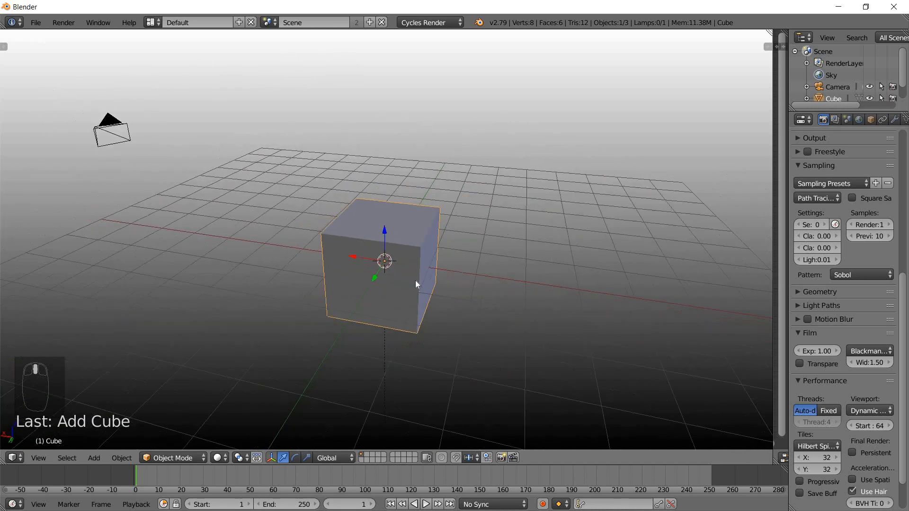
Add a Mirror modifier to the cube
left_click(894, 120)
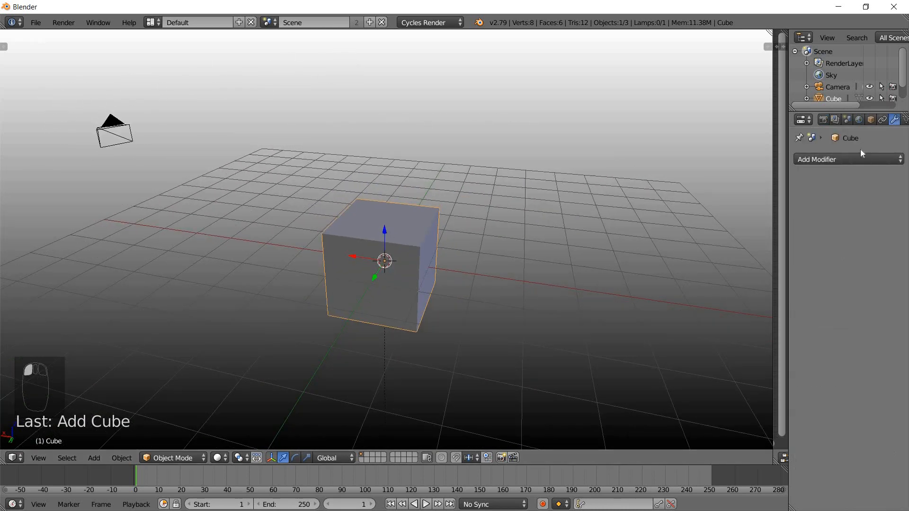
left_click(845, 160)
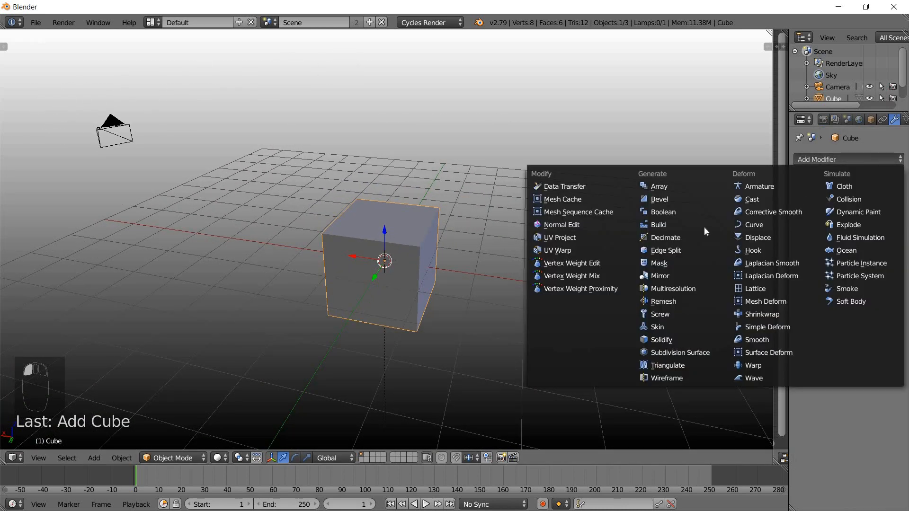
left_click(665, 276)
middle_click_drag(471, 266, 523, 305)
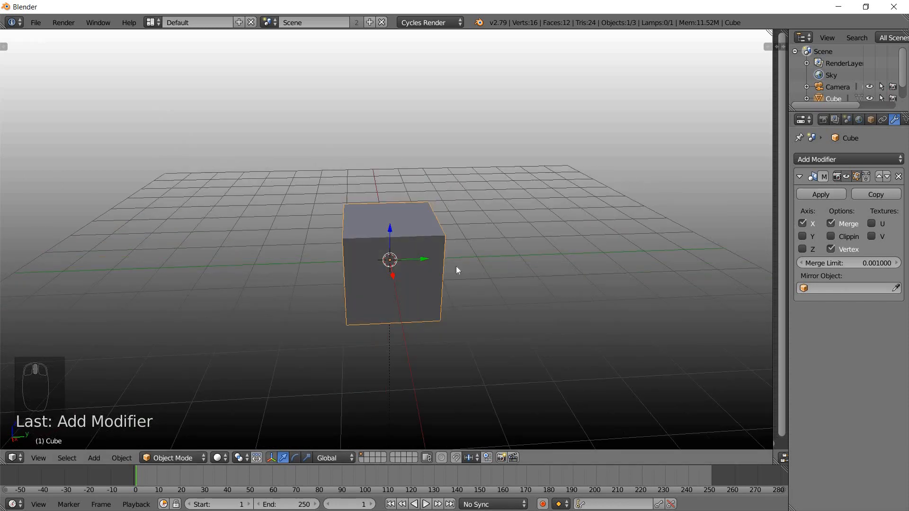
key("g")
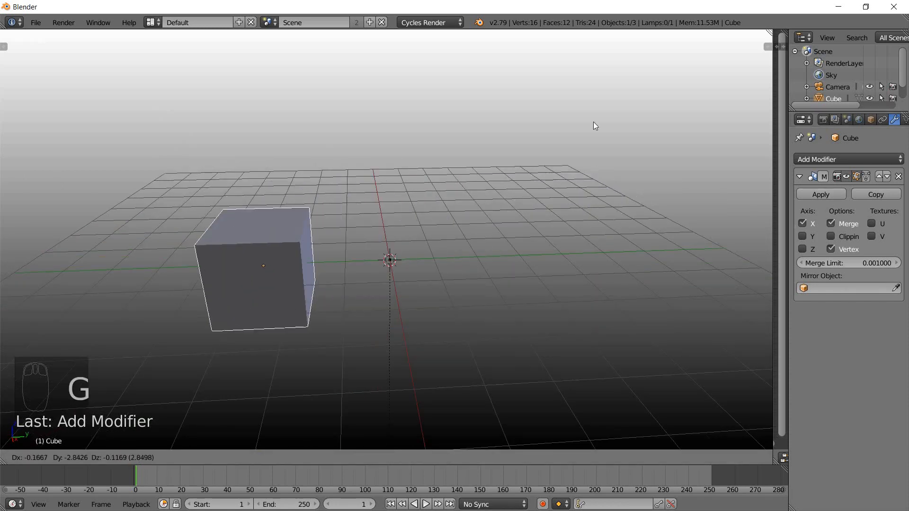
right_click(508, 213)
middle_click_drag(538, 247, 512, 225)
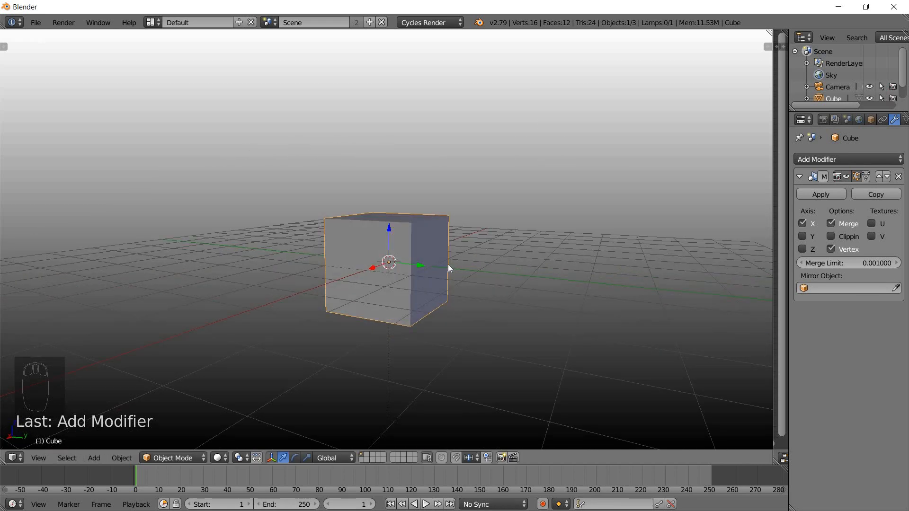
middle_click_drag(462, 246, 486, 242)
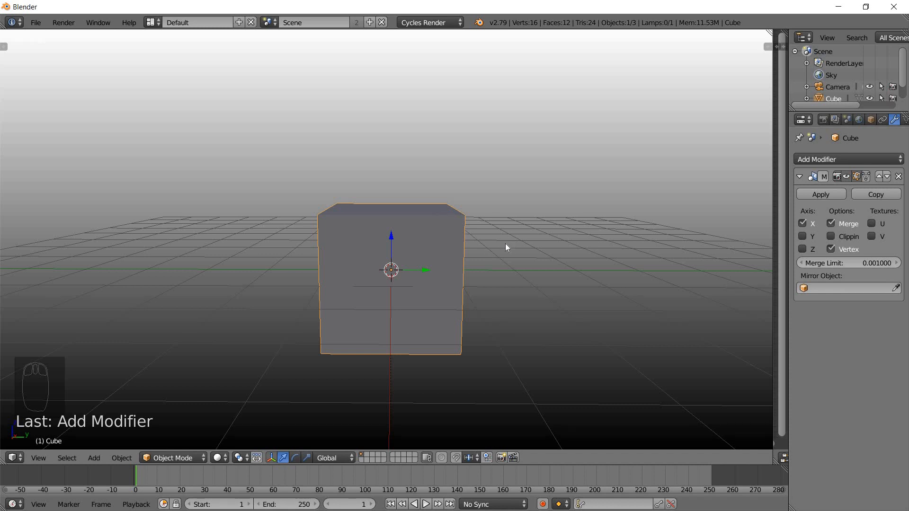
Examine the cube's mesh and its central origin in Edit Mode from several sides, and return to Object Mode
key("Tab")
middle_click_drag(503, 244, 441, 237)
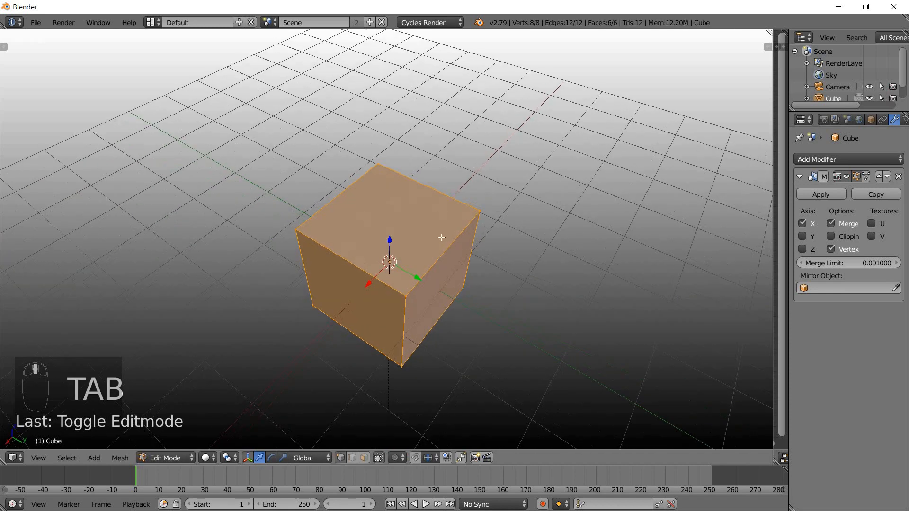
middle_click_drag(491, 306, 541, 276)
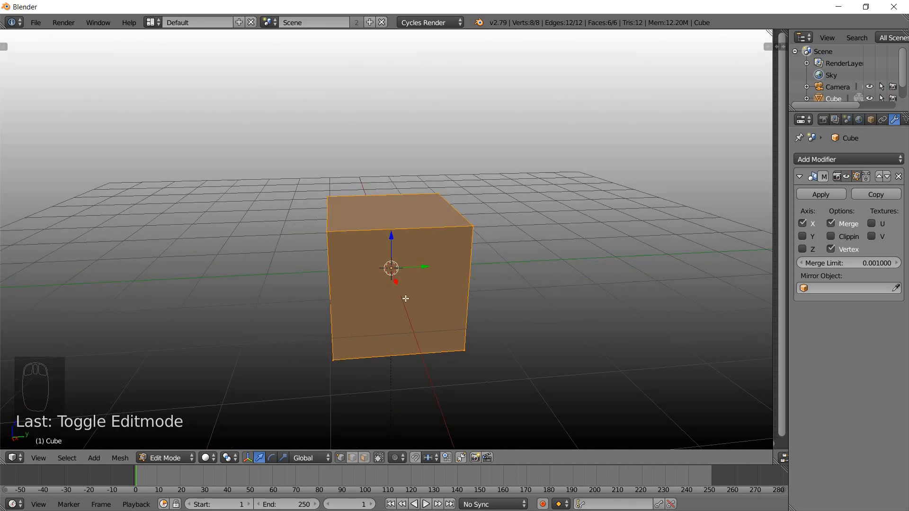
middle_click_drag(386, 299, 436, 294)
middle_click_drag(454, 237, 449, 215)
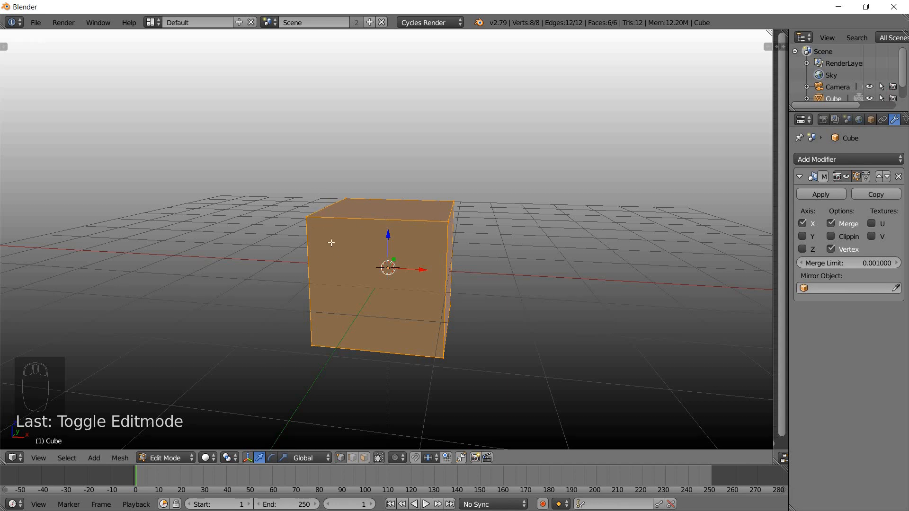
middle_click_drag(512, 230, 421, 233)
middle_click_drag(508, 286, 389, 265)
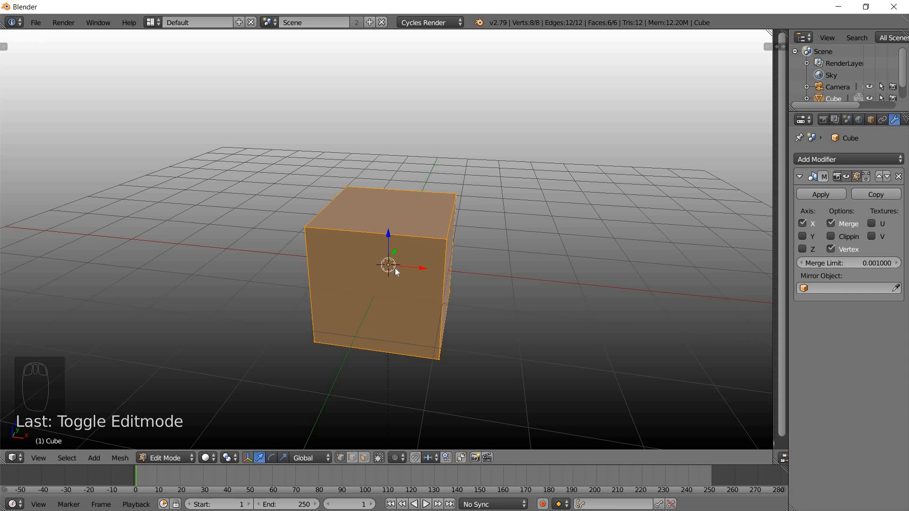
key("Tab")
middle_click_drag(395, 268, 340, 251)
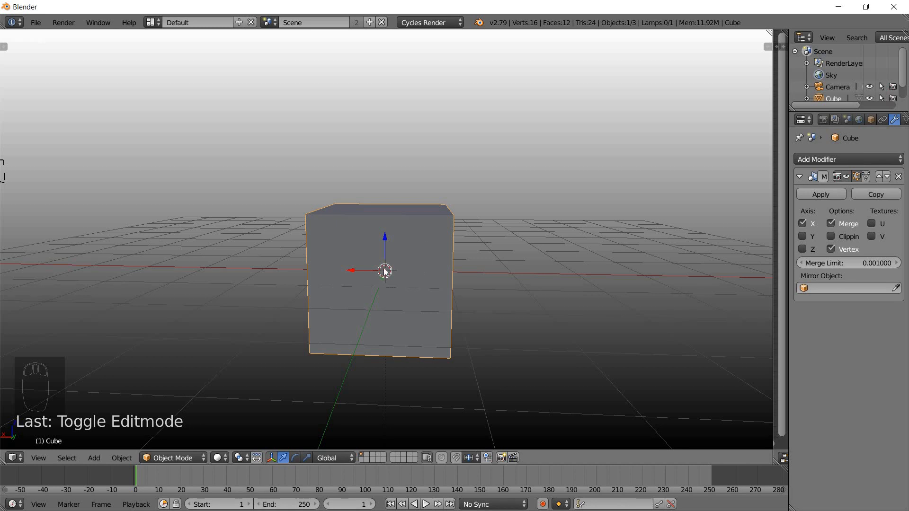
middle_click_drag(448, 235, 318, 258)
key("g")
right_click(540, 211)
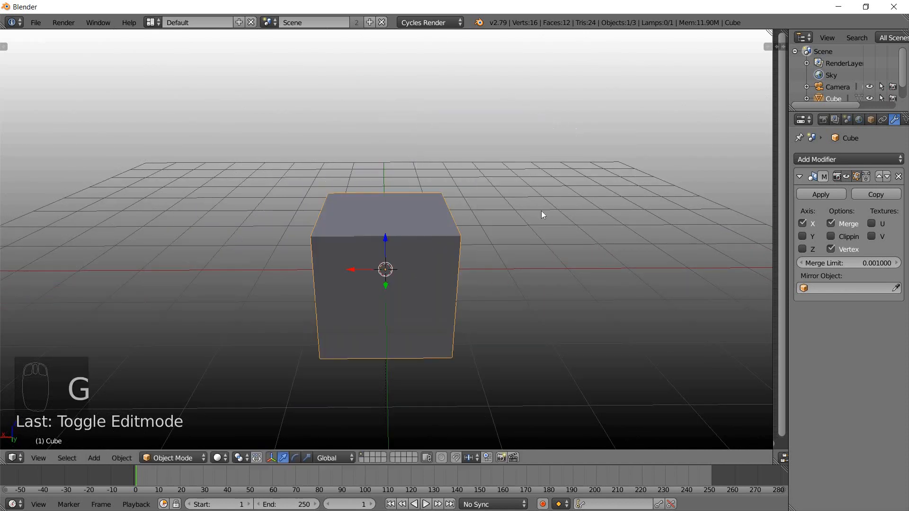
Move the cube along the global X axis in the negative direction, well clear of the 3D cursor
middle_click_drag(498, 256, 428, 254)
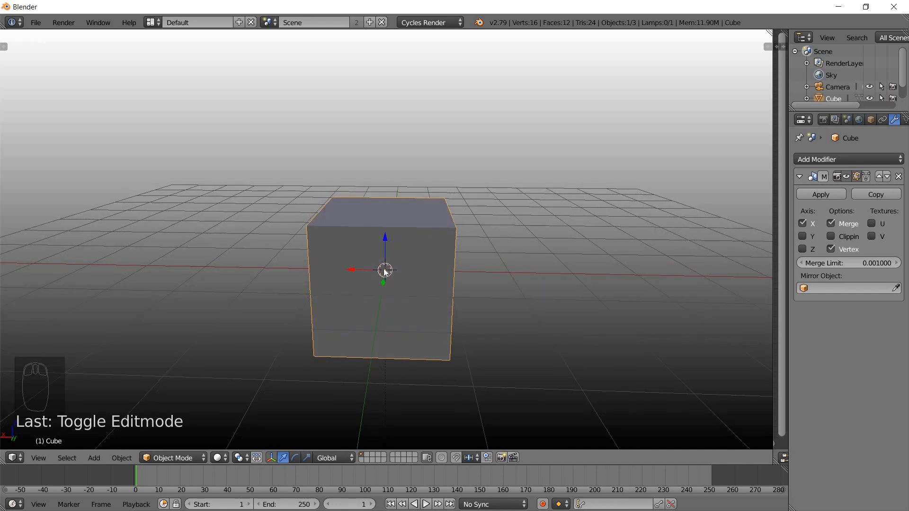
key("g")
key("x")
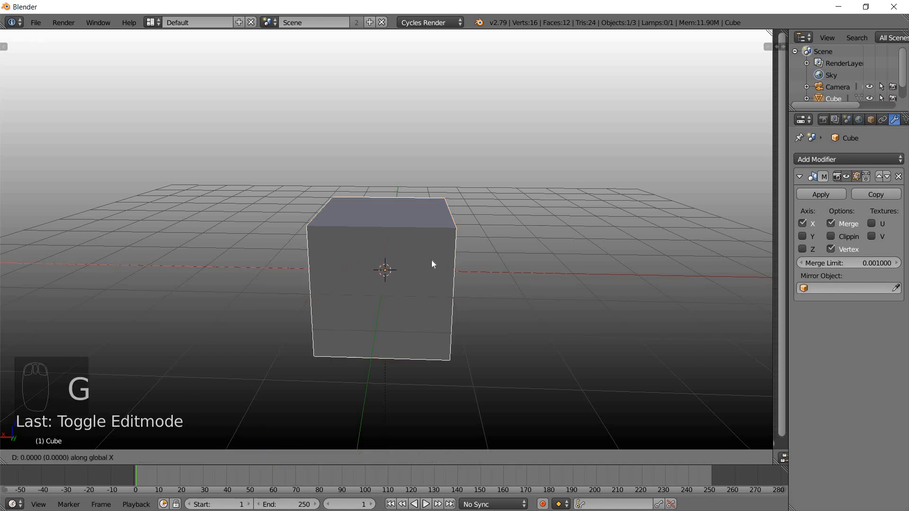
left_click(587, 275)
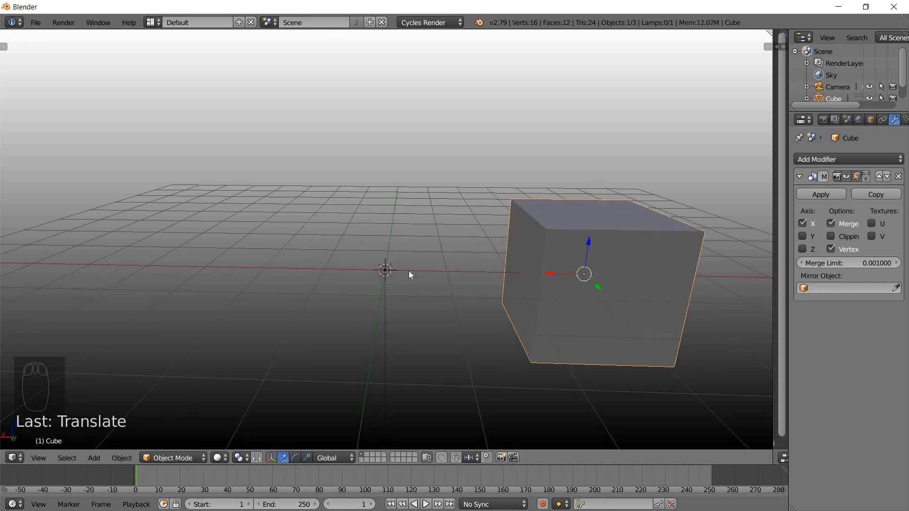
key("space")
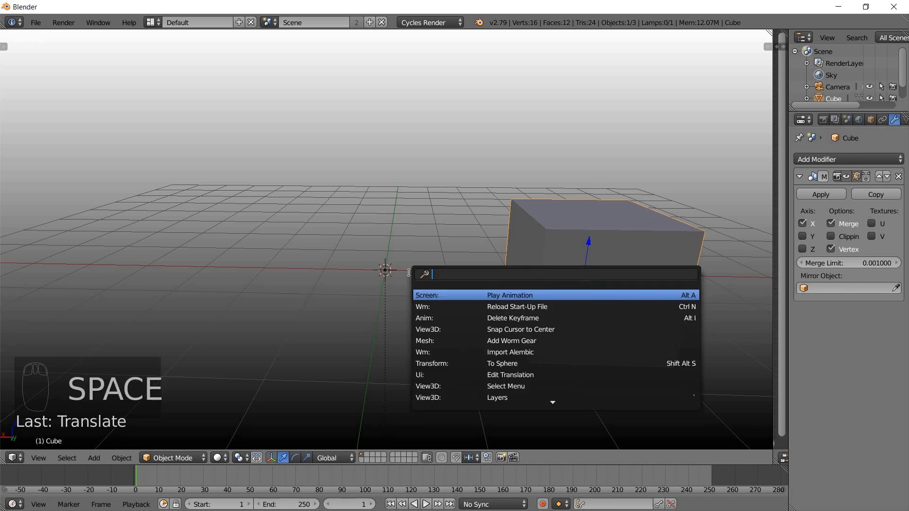
type("set o")
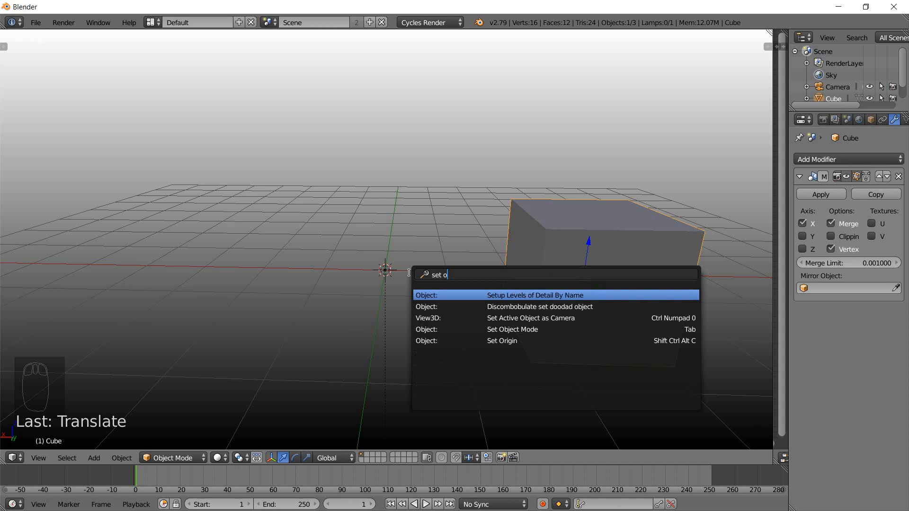
left_click(501, 341)
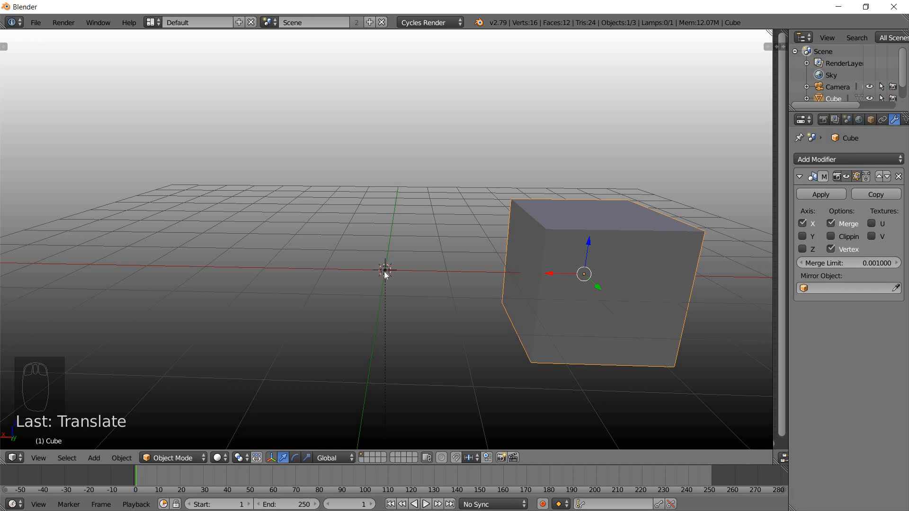
Delete the sun lamp at the scene centre
middle_click_drag(377, 325, 388, 272)
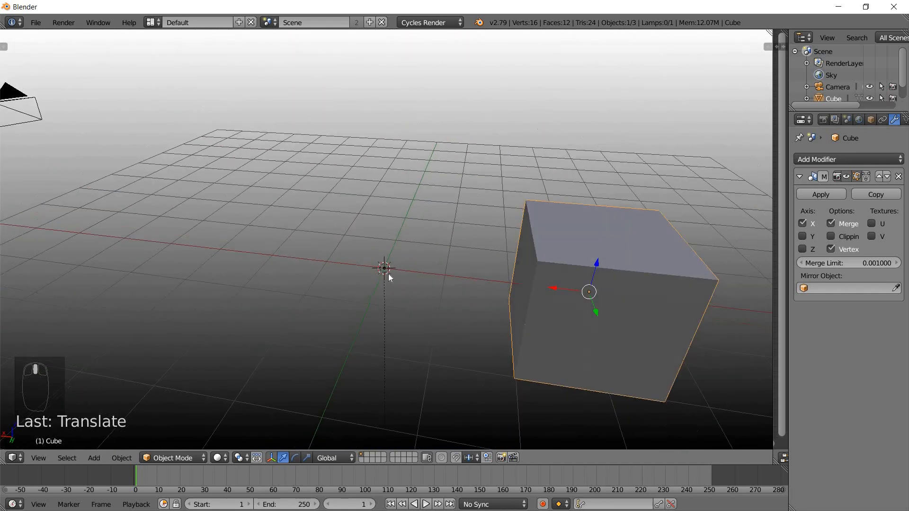
right_click(384, 269)
key("x")
left_click(383, 271)
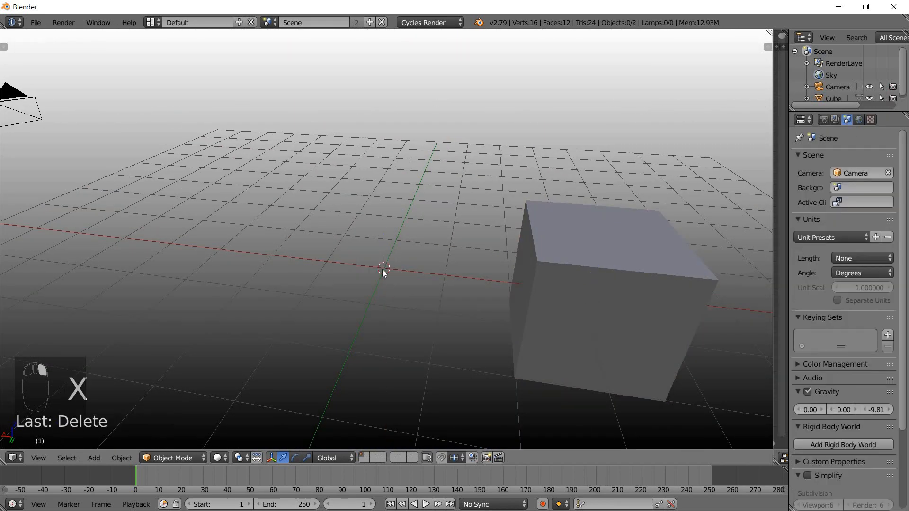
Set the cube's origin to the 3D cursor at the scene centre
middle_click_drag(409, 295, 559, 258)
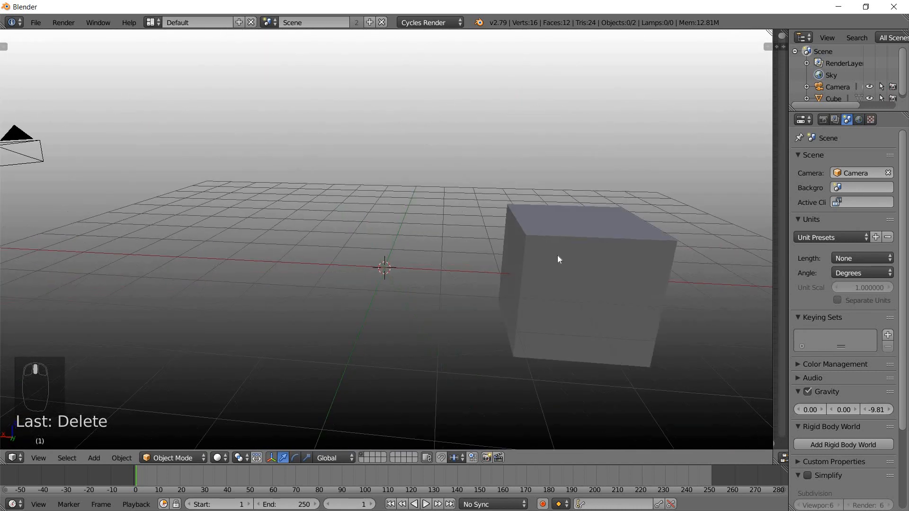
right_click(557, 259)
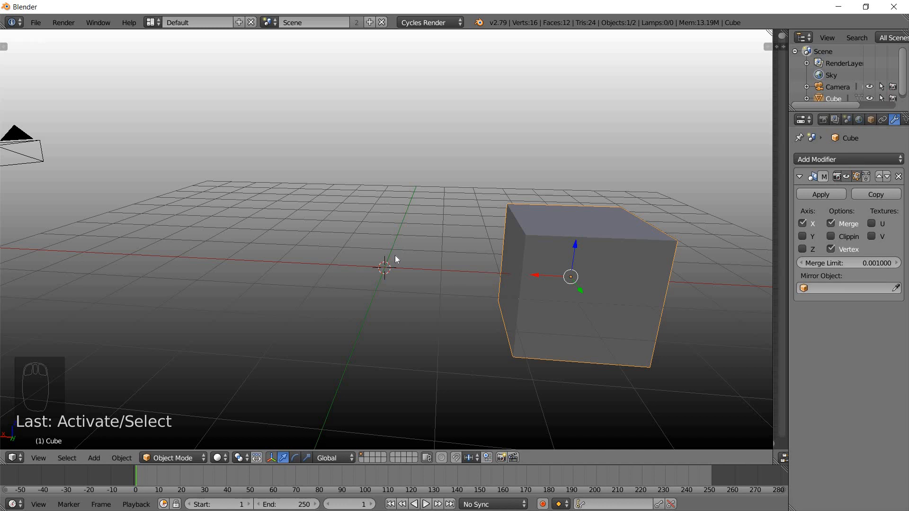
key("ctrl+alt+shift+c")
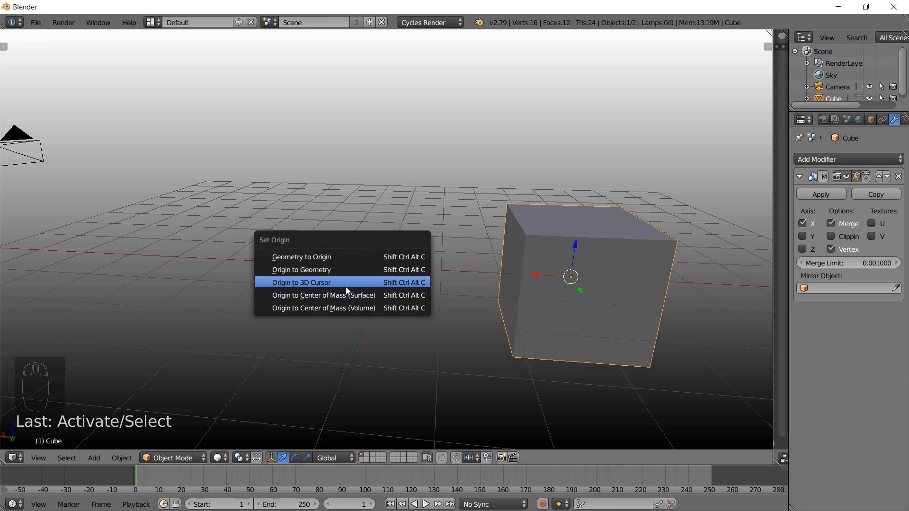
left_click(317, 282)
middle_click_drag(389, 266, 379, 271)
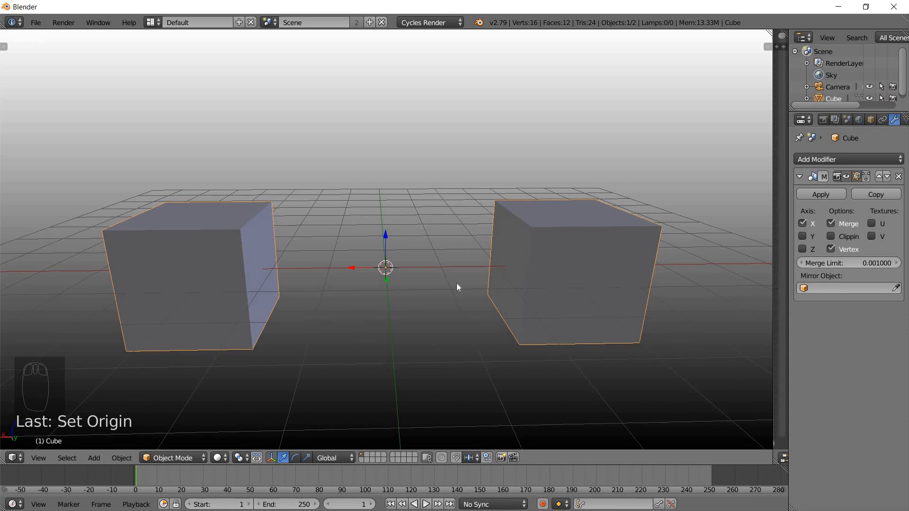
middle_click_drag(442, 304, 586, 295)
right_click(571, 273)
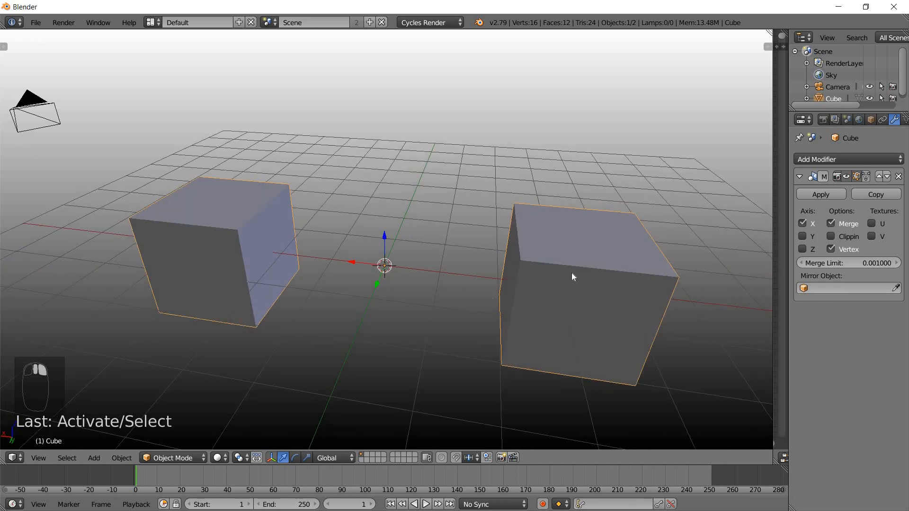
key("g")
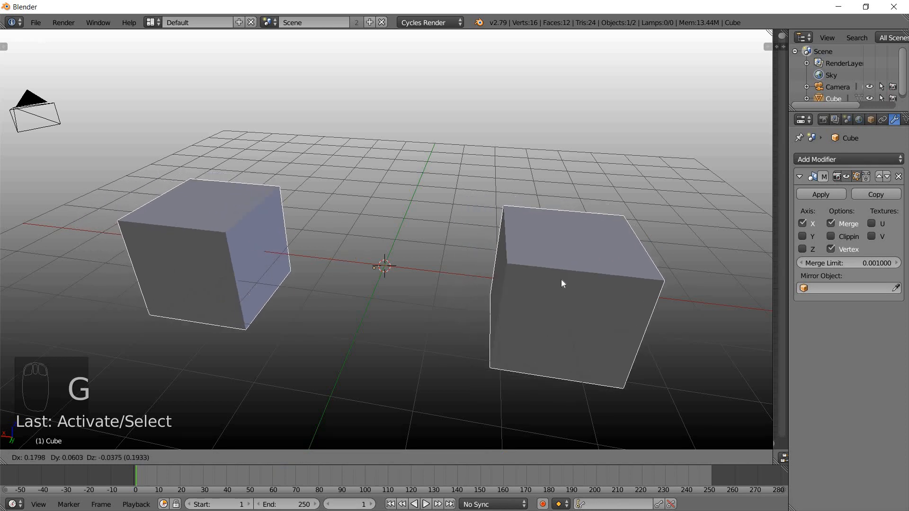
left_click(560, 279)
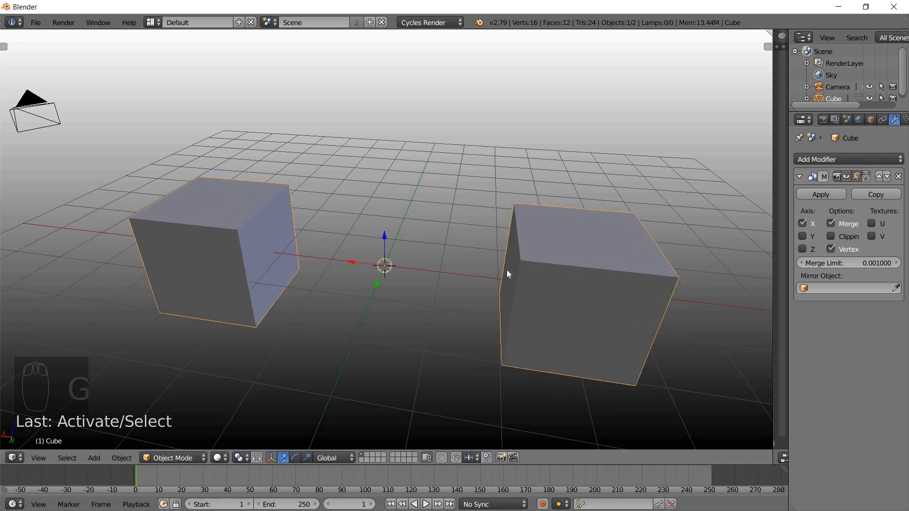
Move the cube and its mirrored copy freely up above the 3D cursor
middle_click_drag(356, 274, 390, 271)
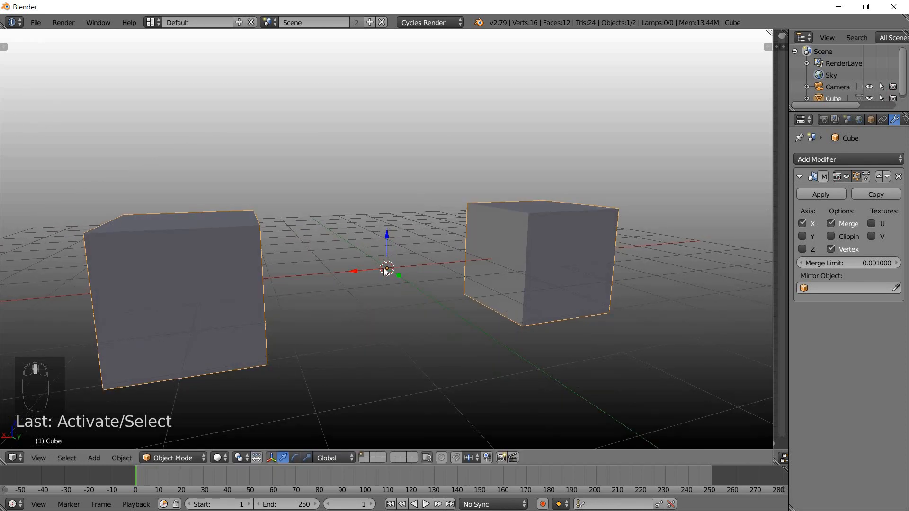
middle_click_drag(473, 280, 384, 284)
key("g")
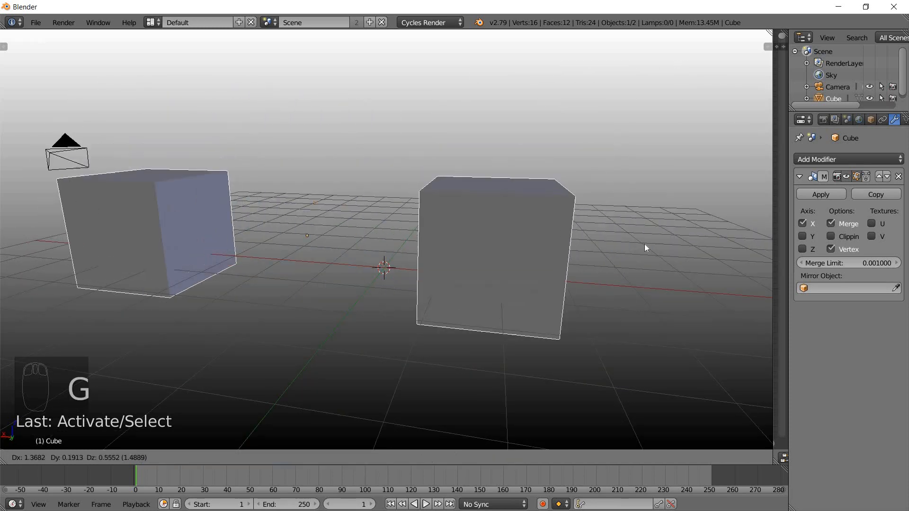
left_click(498, 195)
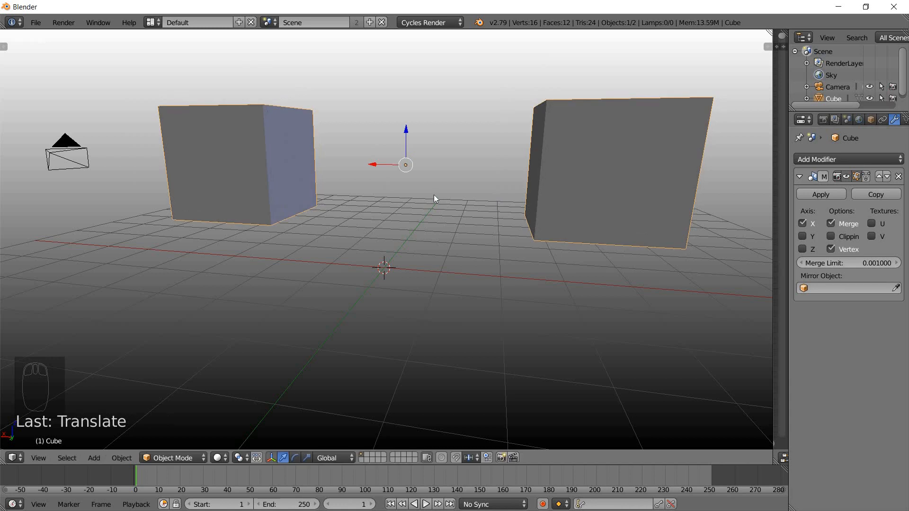
middle_click_drag(433, 194, 405, 168)
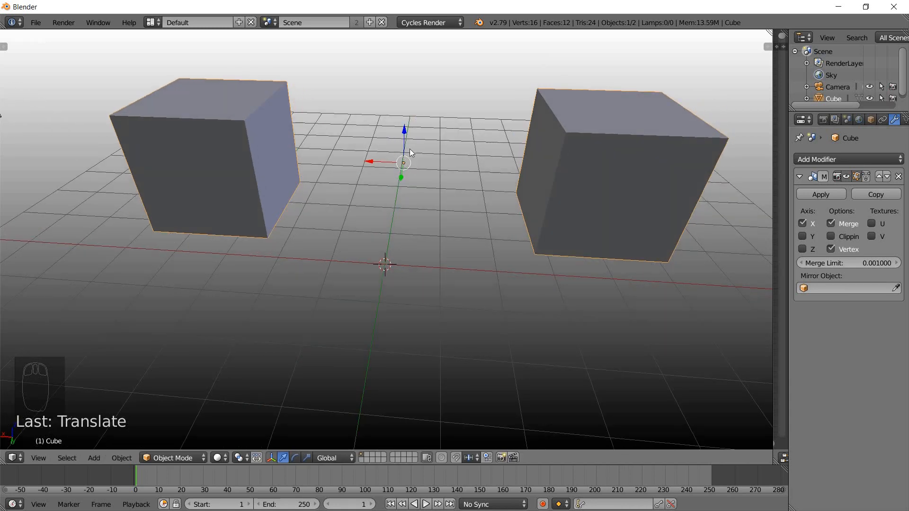
Undo the last free move of the cube and its mirrored copy
key("ctrl+o")
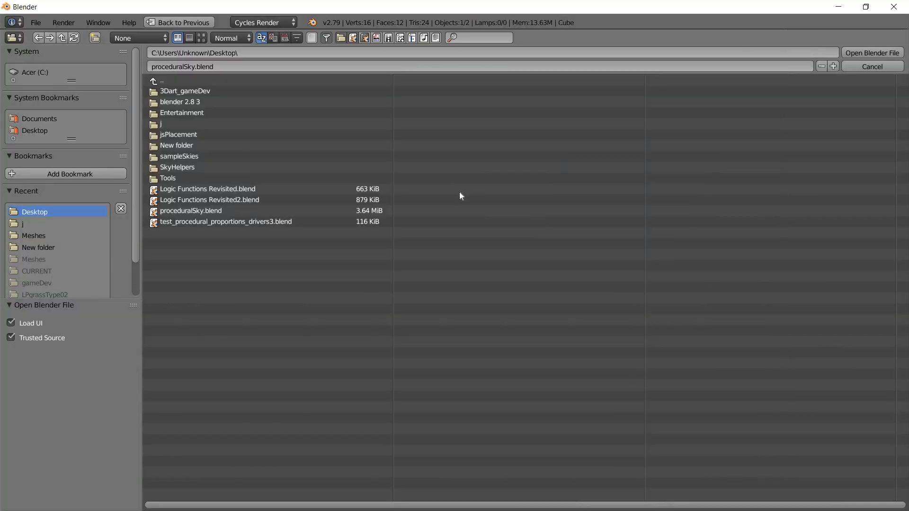
key("Escape")
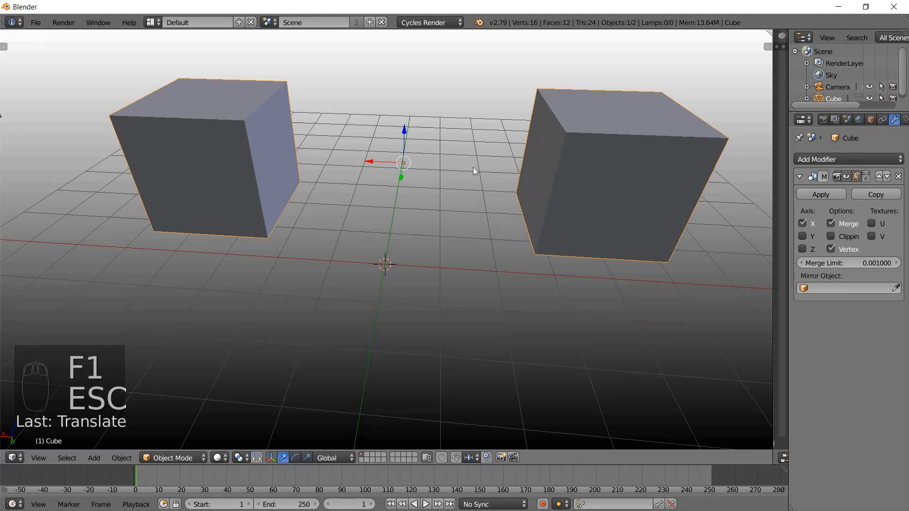
key("g")
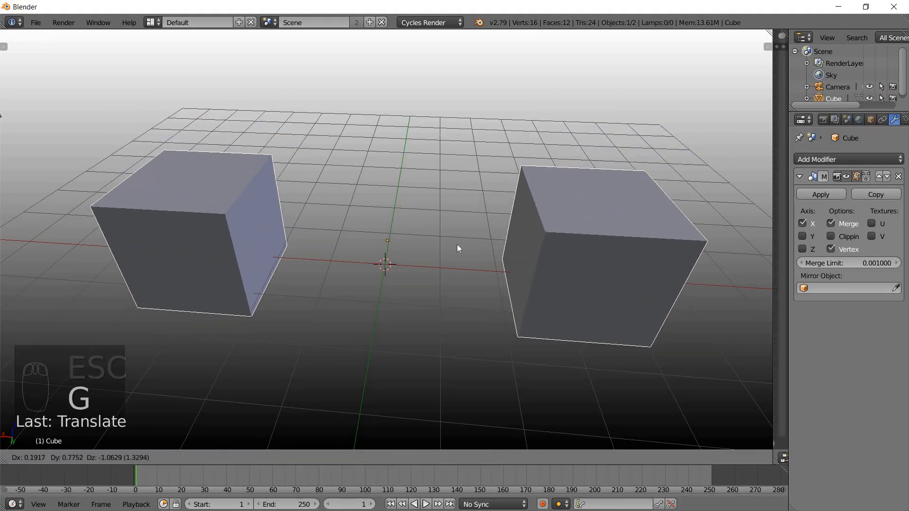
right_click(470, 240)
key("ctrl+z")
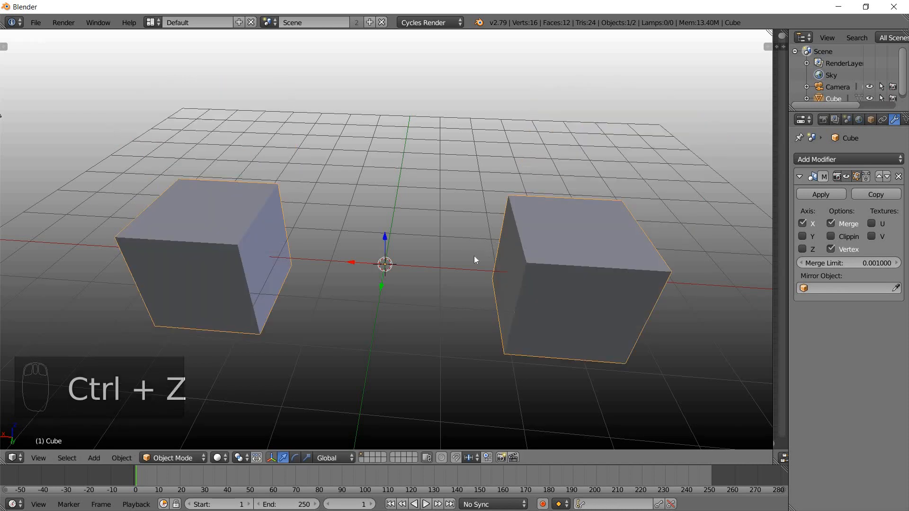
middle_click_drag(474, 256, 542, 263)
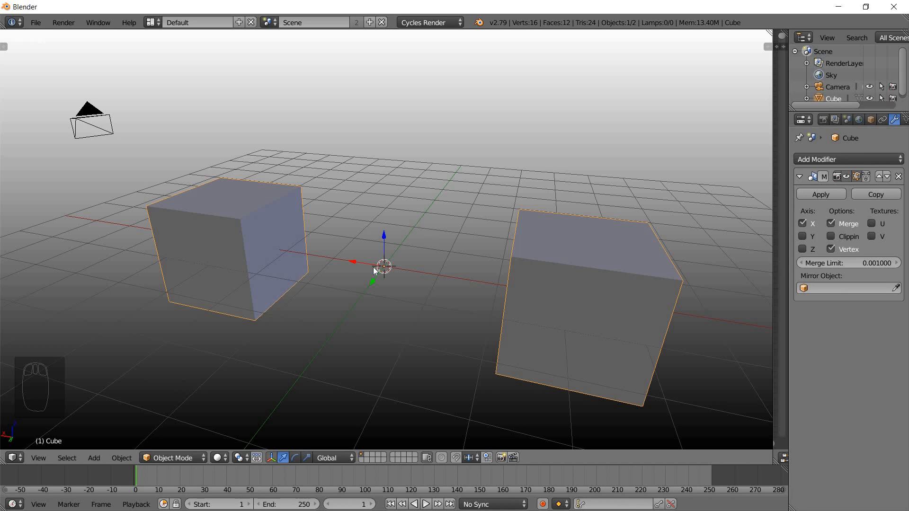
key("ctrl+space")
key("ctrl+space")
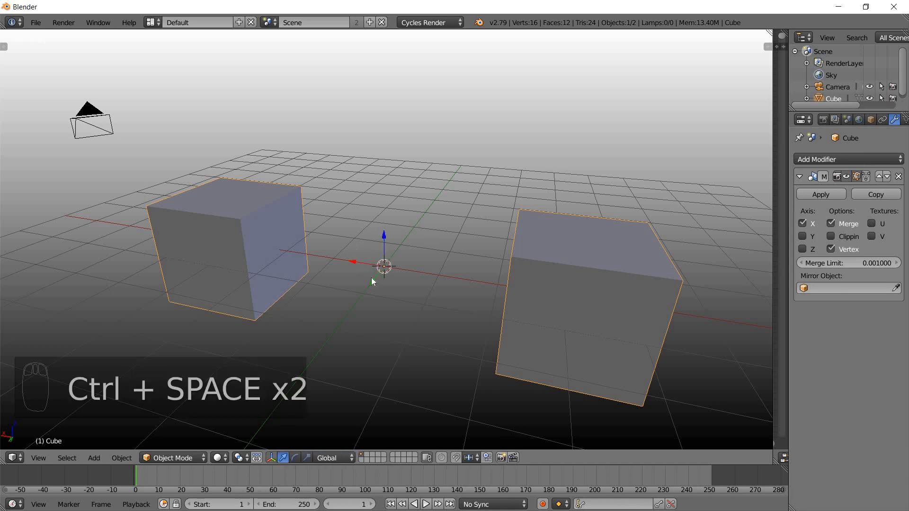
left_click_drag(383, 234, 412, 212)
key("Escape")
key("ctrl+z")
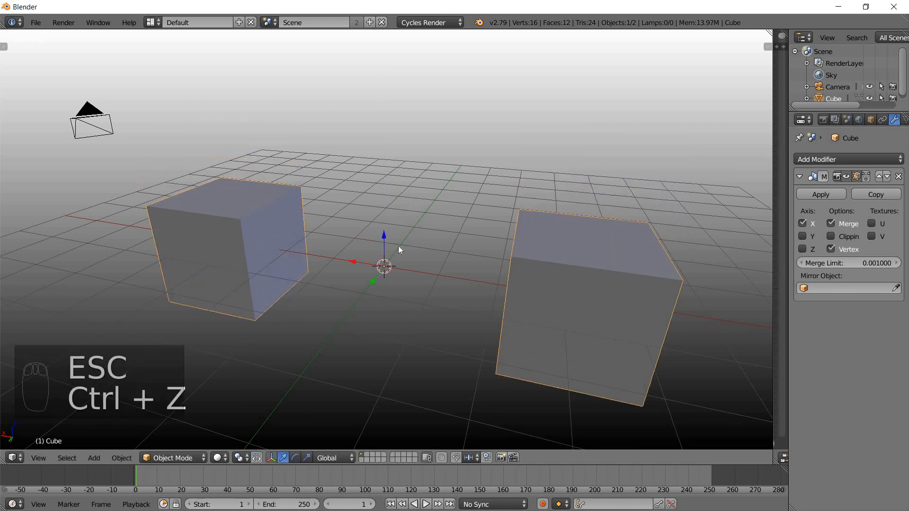
Move the cube about 2.9 units up along the global Z axis and set its origin to the 3D cursor
mouse_move(398, 246)
middle_mouse_down()
mouse_move(455, 243)
mouse_move(430, 227)
mouse_move(399, 232)
middle_mouse_up()
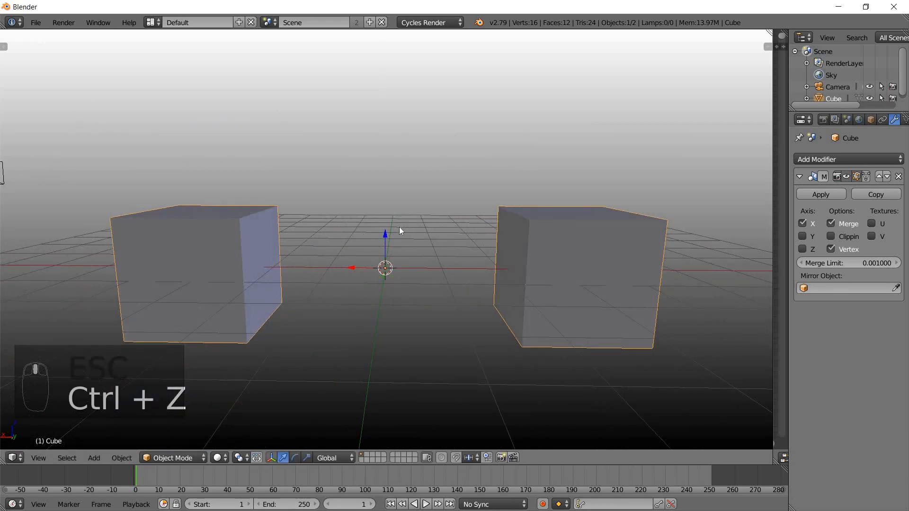
key("g")
key("z")
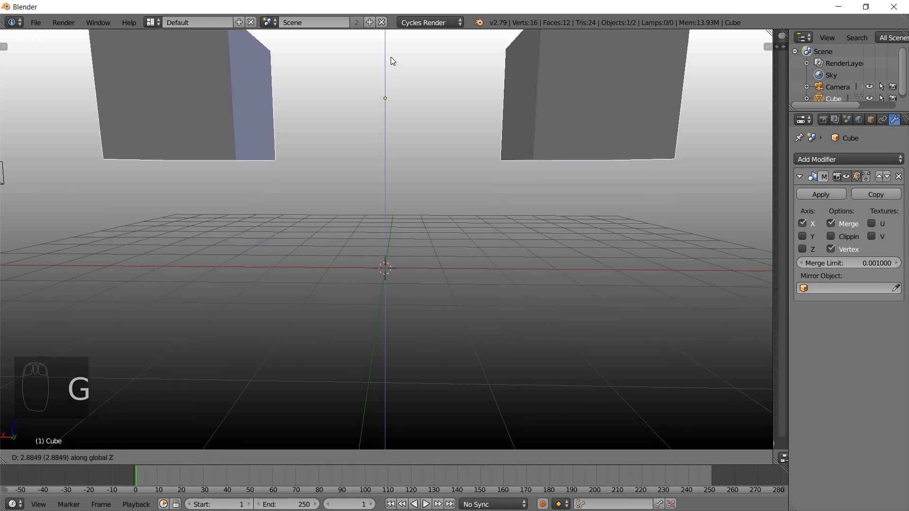
left_click(391, 58)
key("ctrl+alt+shift+c")
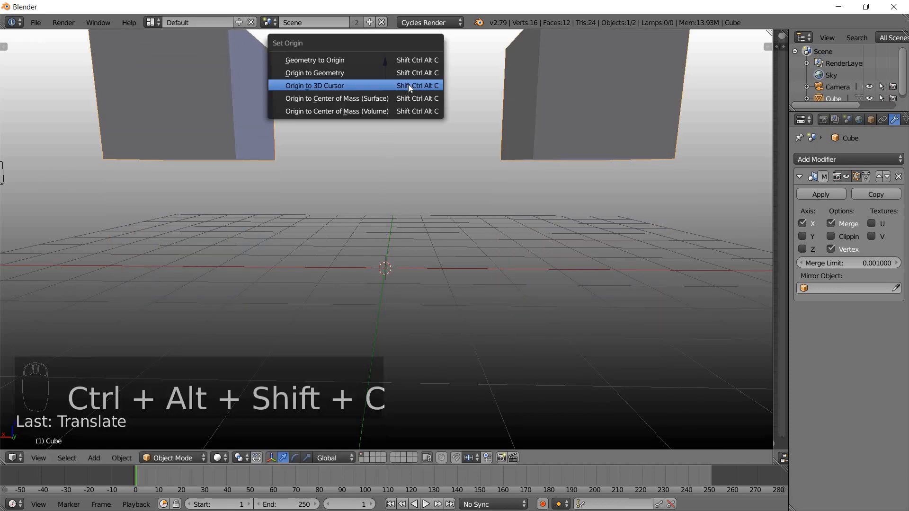
left_click(368, 82)
middle_click_drag(397, 251, 417, 243)
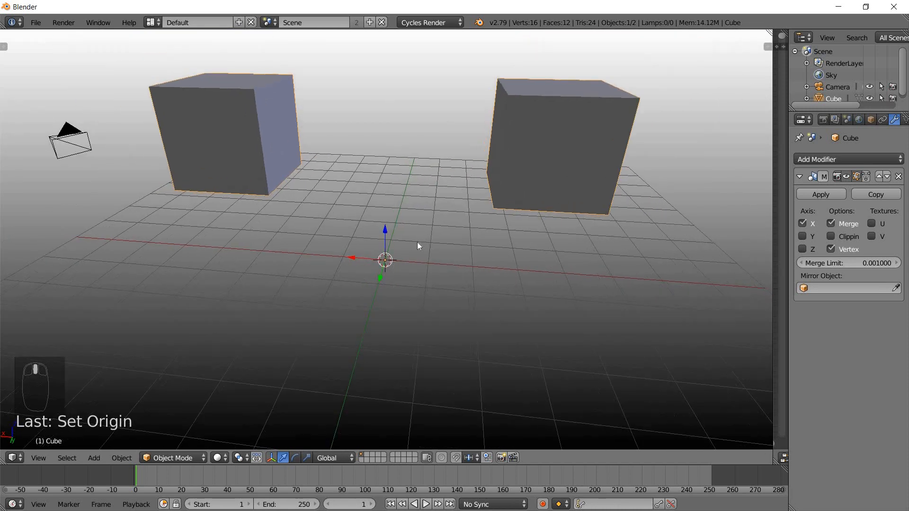
Enable the Z and Y axes in the cube's Mirror modifier
left_click(803, 249)
middle_click_drag(379, 118, 356, 337)
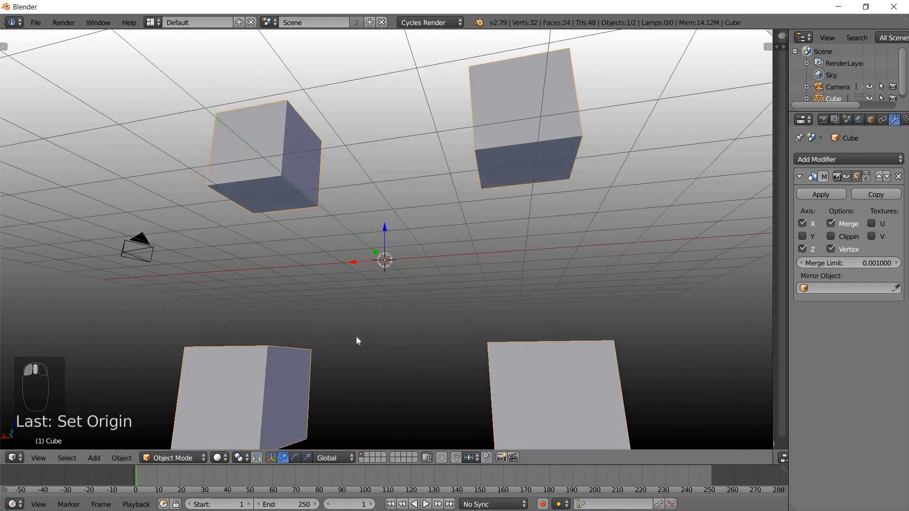
middle_click_drag(448, 313, 461, 297)
left_click(803, 236)
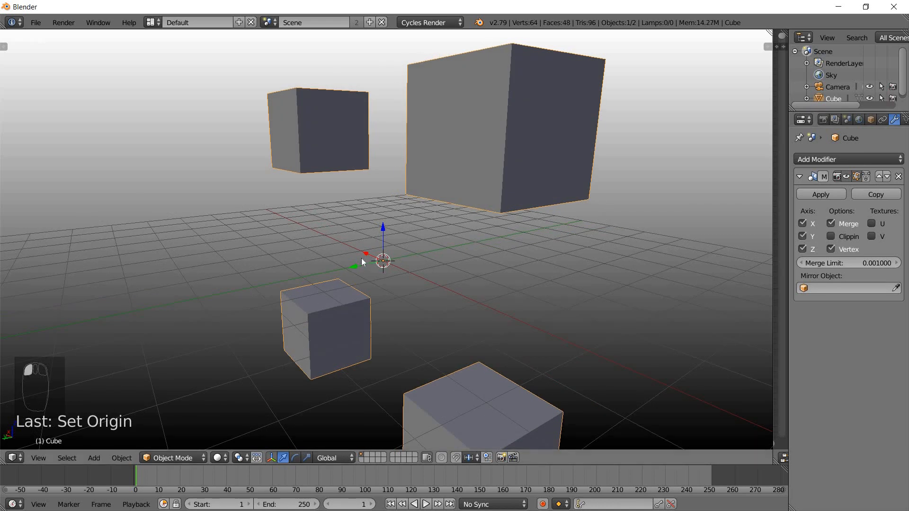
Move the cube along the global Y axis in the negative direction and set its origin to the 3D cursor
key("g")
key("y")
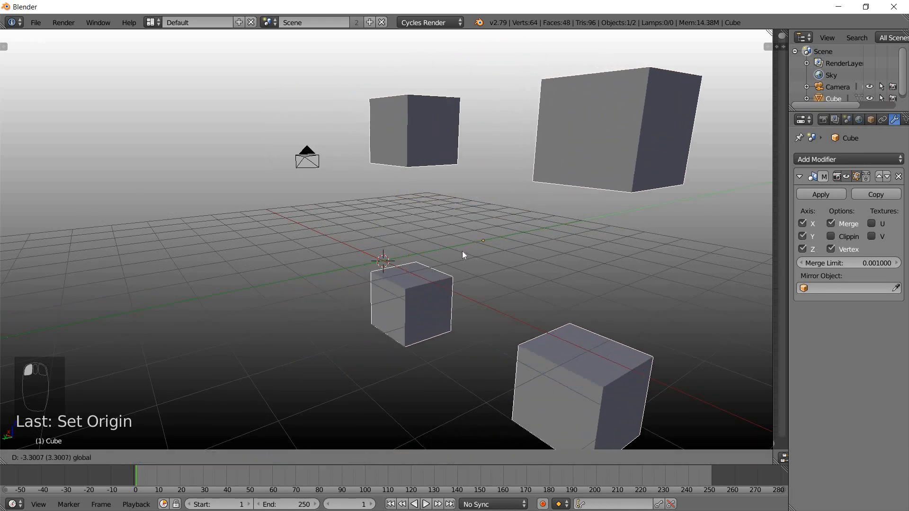
left_click(473, 250)
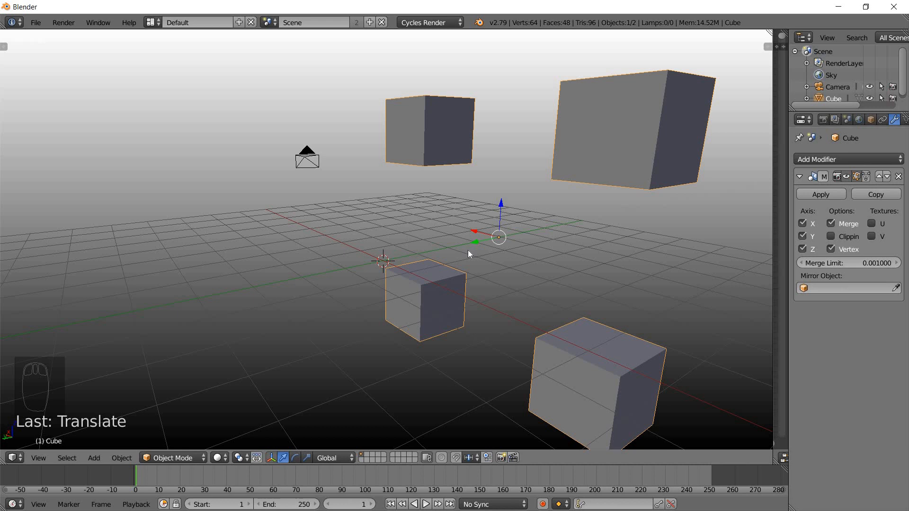
key("ctrl+shift+alt+c")
left_click(467, 250)
middle_click_drag(429, 266, 363, 269)
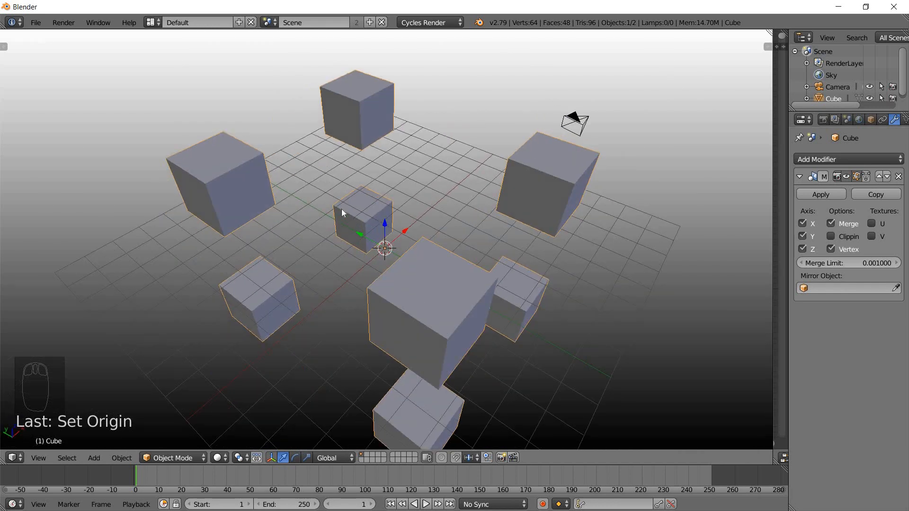
Examine the arrangement of the cubes mirrored on all three axes around the 3D cursor from several angles
middle_click_drag(341, 209, 526, 186)
key("g")
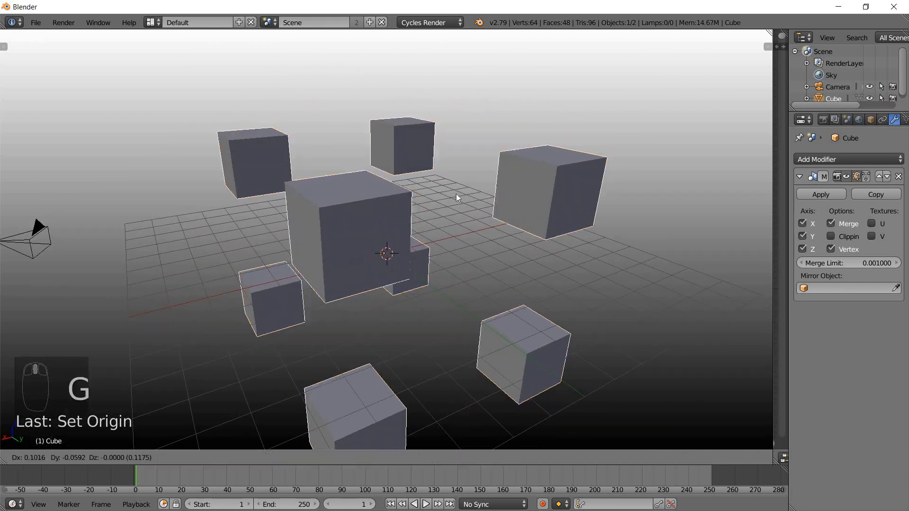
right_click(349, 218)
middle_click_drag(349, 218, 437, 250)
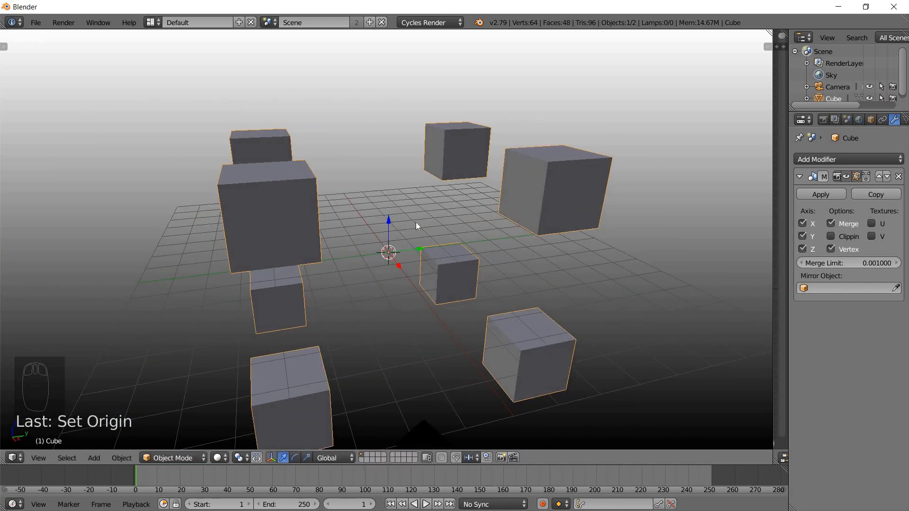
middle_click_drag(435, 226, 396, 221)
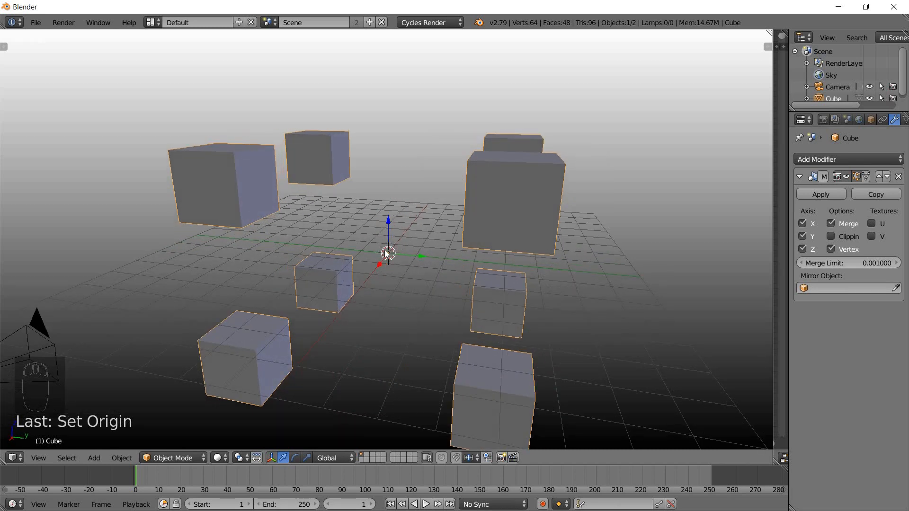
Delete the cube together with its mirrored copies
middle_click_drag(413, 236, 367, 238)
key("x")
left_click(394, 237)
Add a new cube at the 3D cursor and move it along the global X axis in the negative direction, clear of the cursor
key("shift+a")
mouse_move(368, 237)
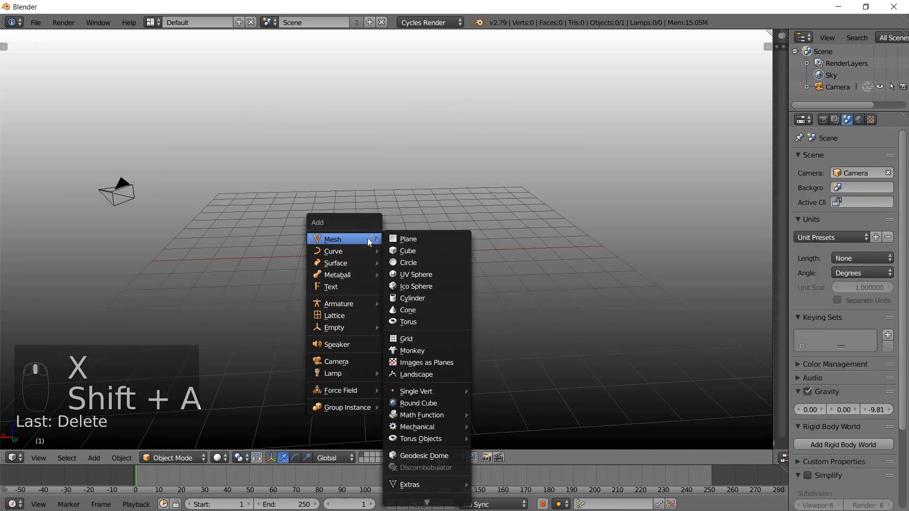
left_click(402, 250)
key("g")
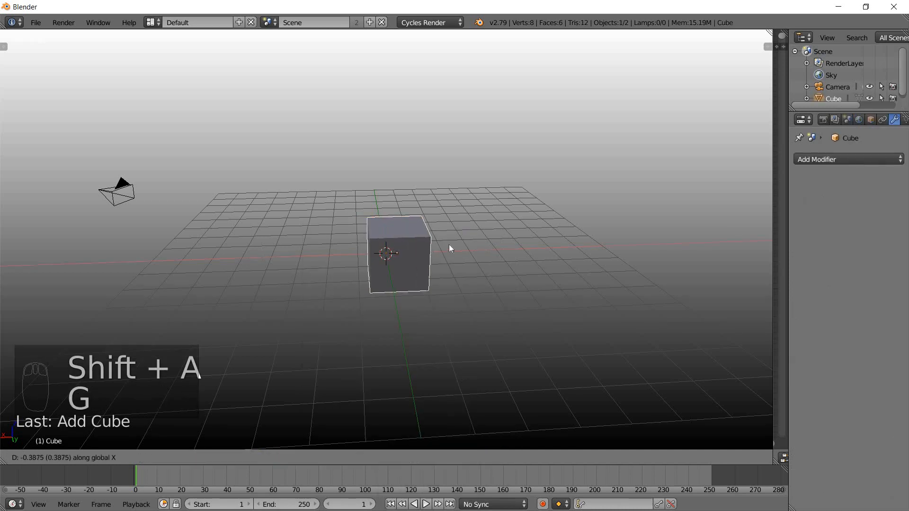
left_click(521, 239)
Add a UV sphere at the 3D cursor, beside the cube
key("shift+a")
mouse_move(346, 255)
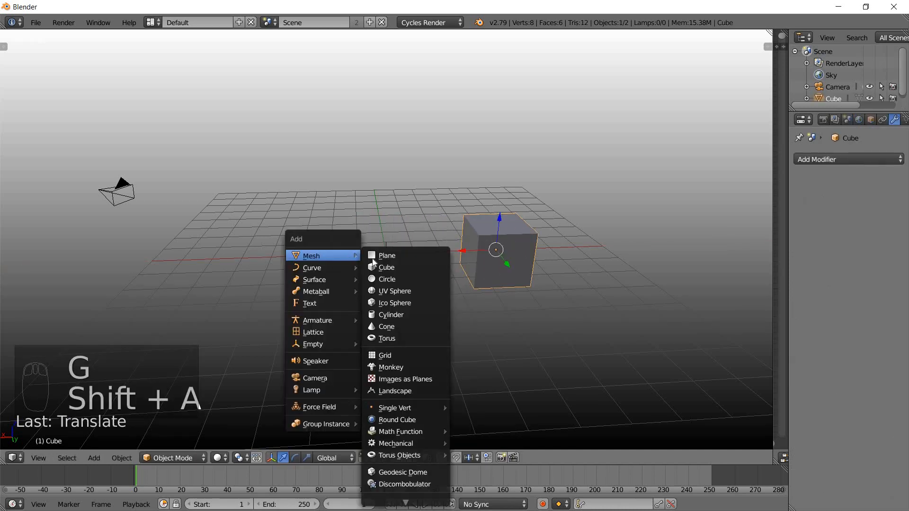
left_click(394, 289)
middle_click_drag(414, 266, 450, 218)
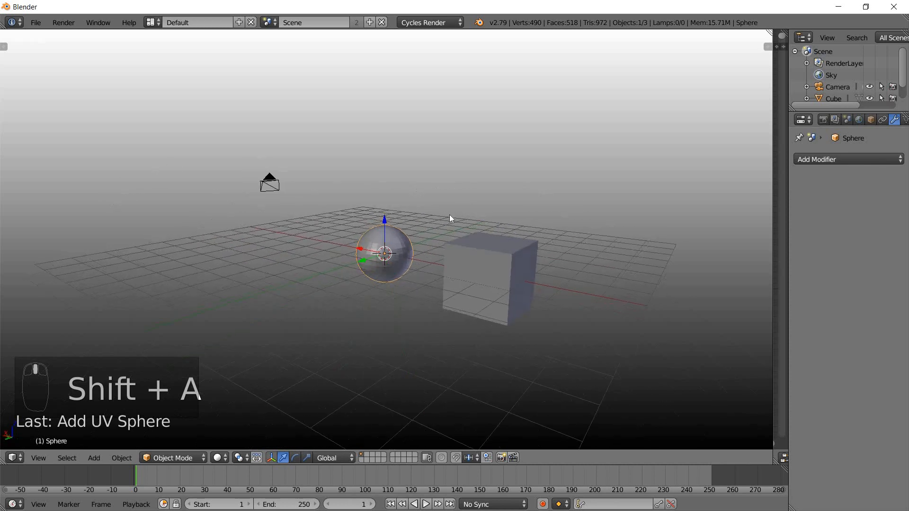
Add a Mirror modifier to the cube and enable its Y and Z axes in addition to X
scroll(449, 237, "up", 4)
middle_click_drag(448, 256, 529, 268)
scroll(462, 296, "down", 3)
right_click(528, 263)
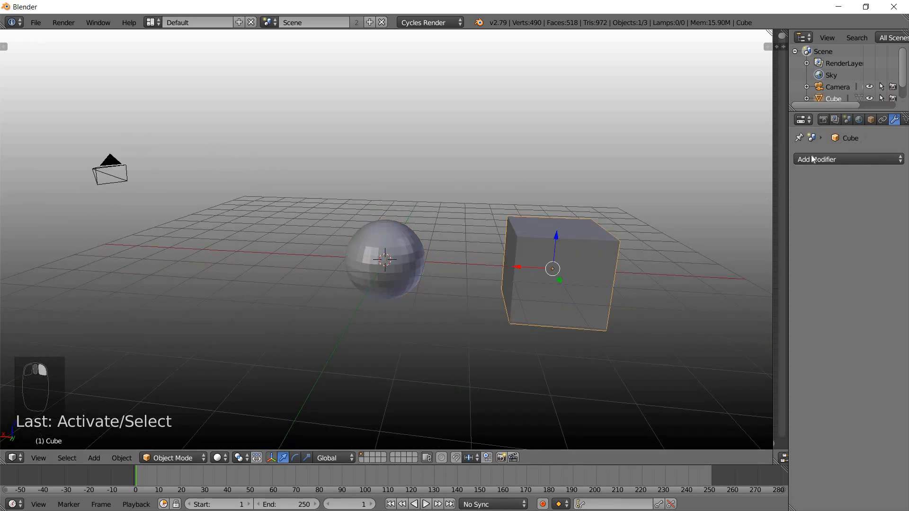
left_click(847, 159)
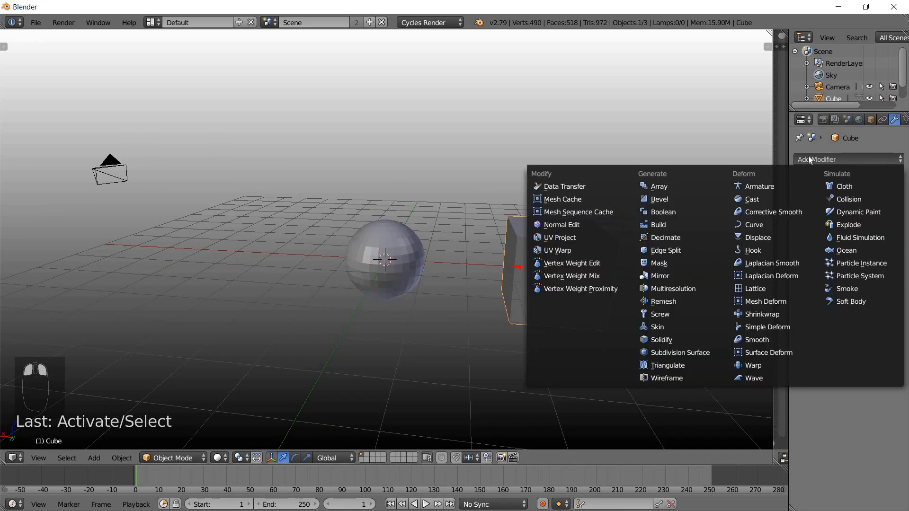
left_click(673, 280)
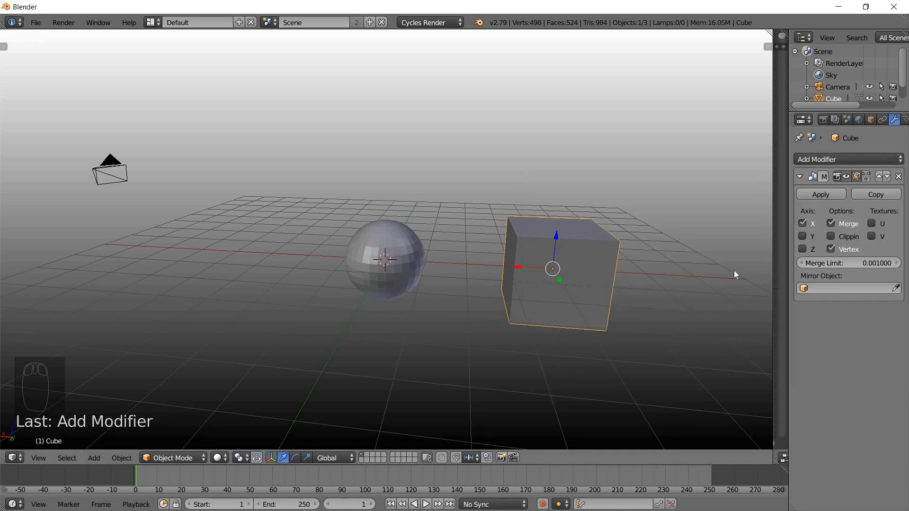
left_click(801, 236)
left_click(801, 249)
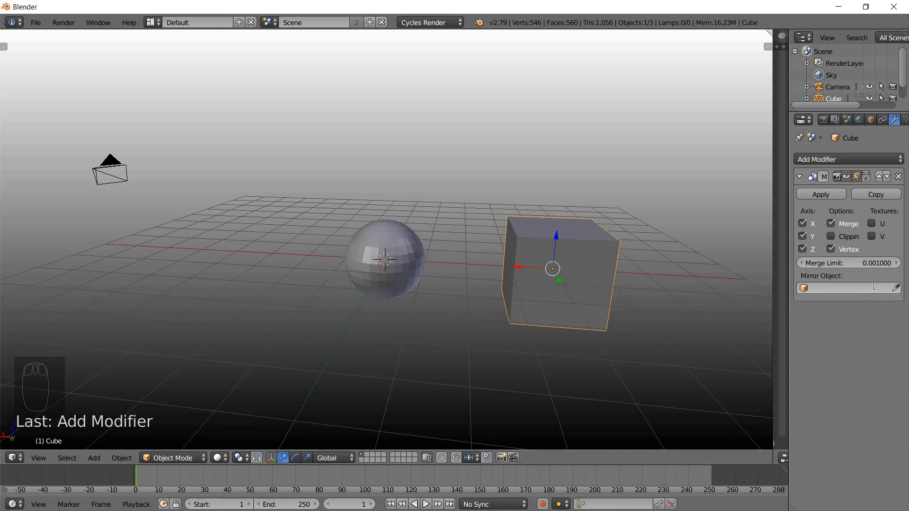
Set the sphere as the Mirror Object of the cube's Mirror modifier
left_click(809, 289)
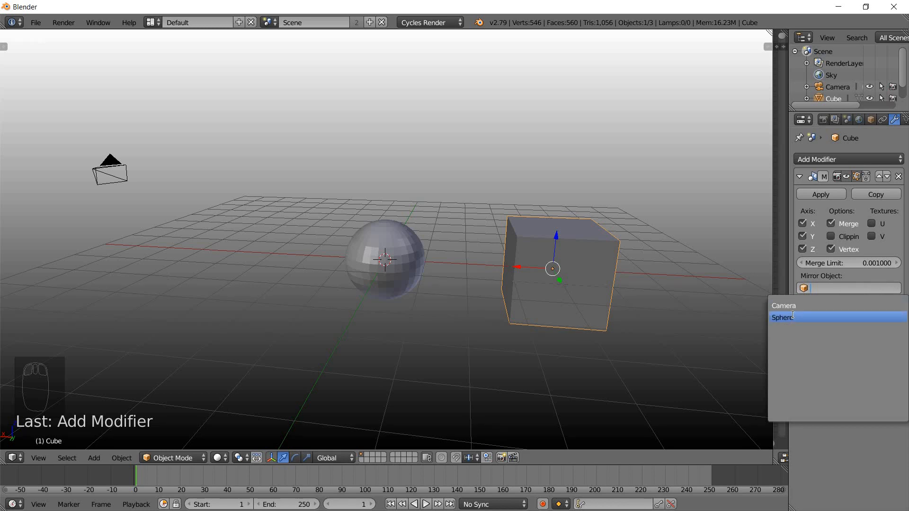
left_click(896, 288)
left_click(372, 240)
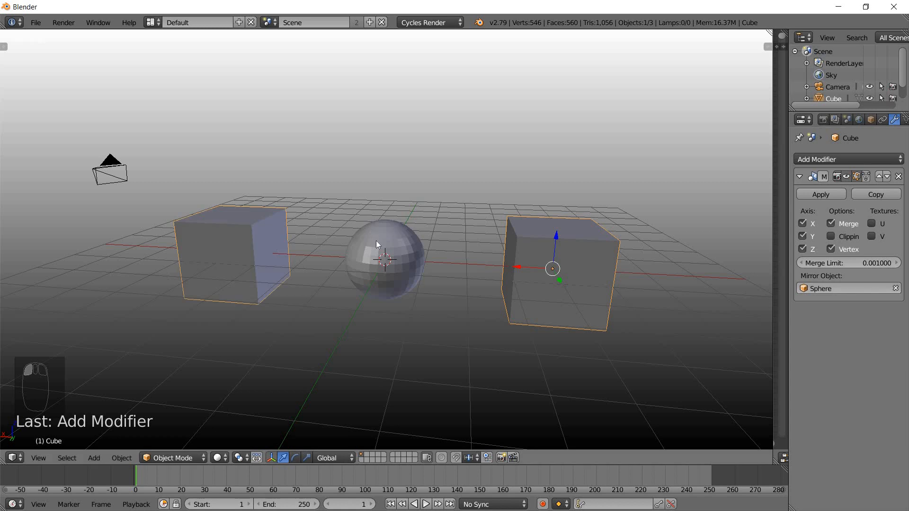
Try to move the sphere along the global X axis to shift the cube's mirrored copy
mouse_move(397, 250)
middle_mouse_down()
mouse_move(415, 239)
mouse_move(383, 245)
middle_mouse_up()
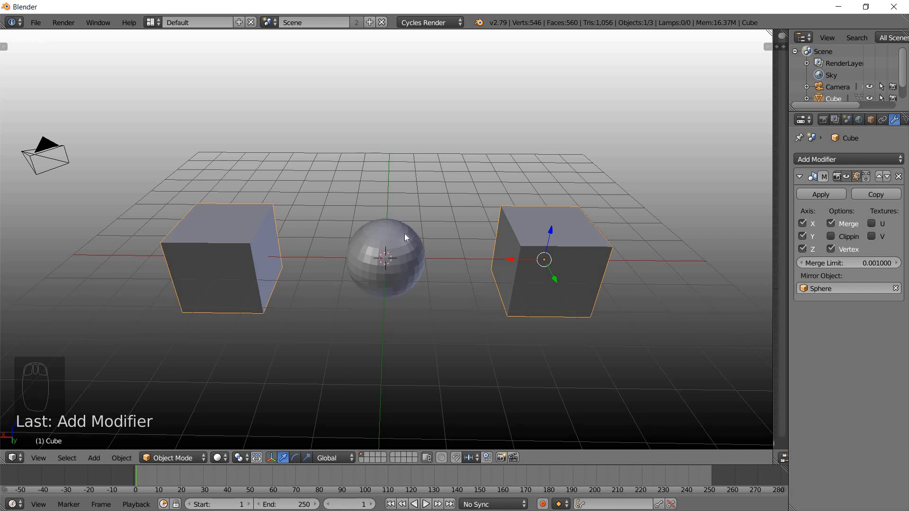
right_click(393, 255)
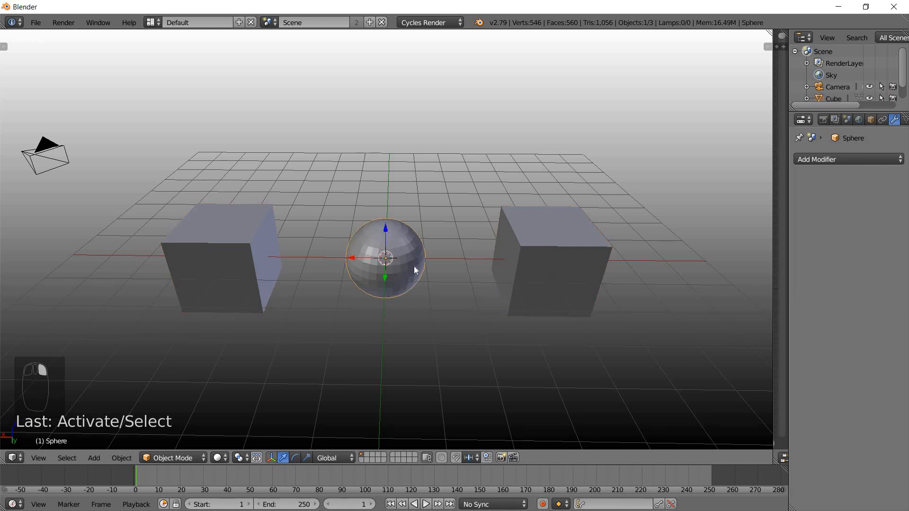
mouse_move(415, 270)
middle_mouse_down()
mouse_move(412, 258)
mouse_move(418, 296)
mouse_move(431, 270)
mouse_move(426, 283)
middle_mouse_up()
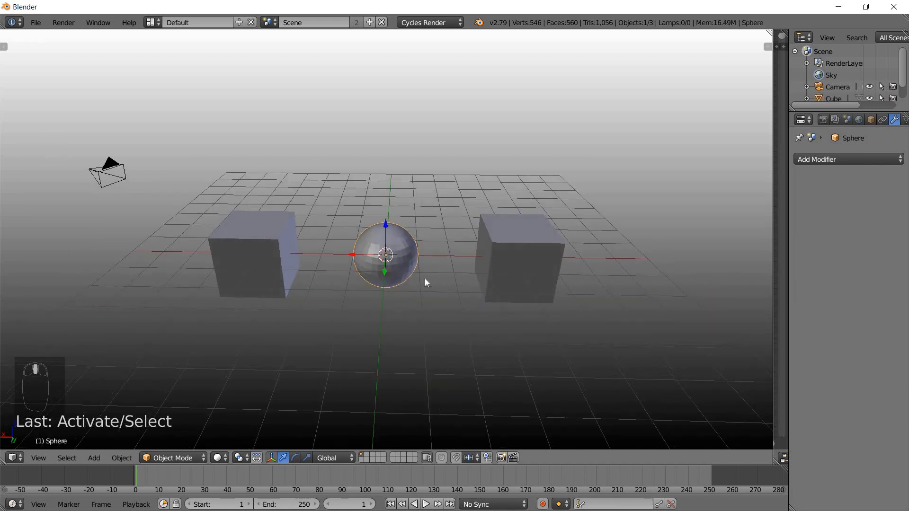
key("g")
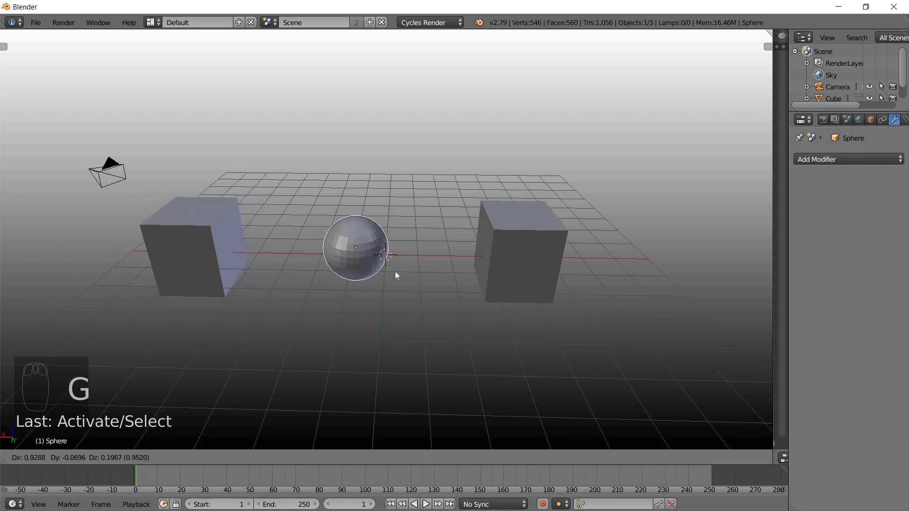
key("x")
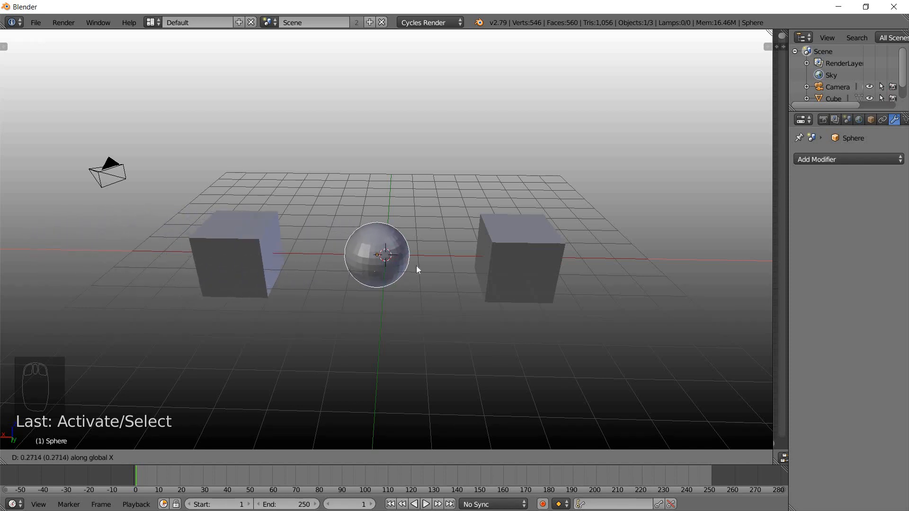
right_click(416, 266)
Show the cube's transform values in the 3D view's properties sidebar
right_click(509, 259)
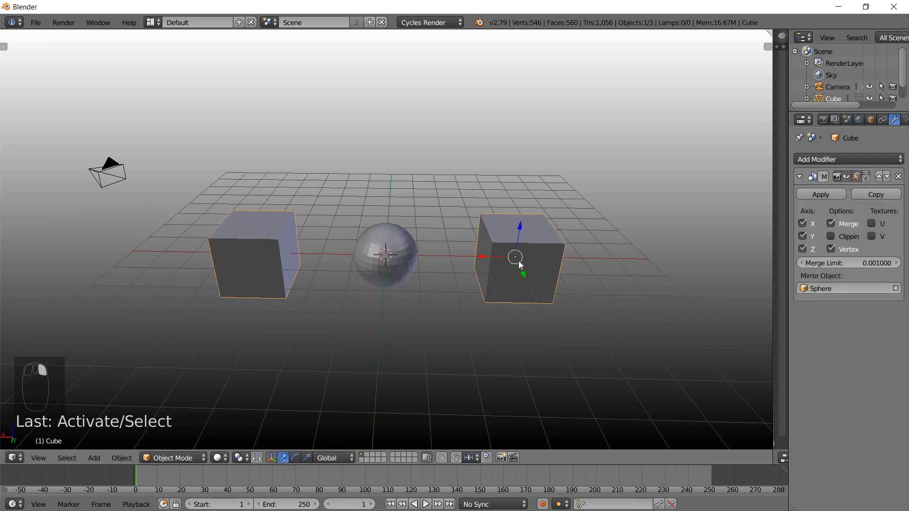
key("n")
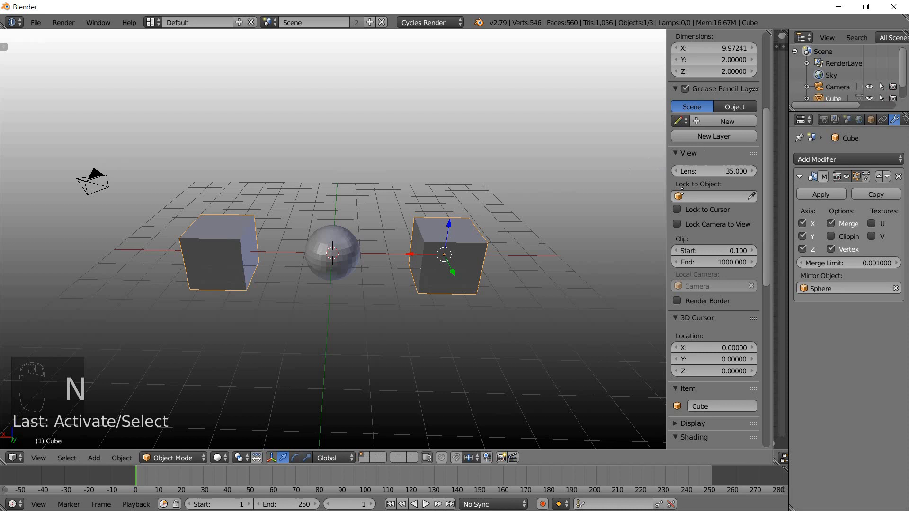
scroll(681, 188, "up", 6)
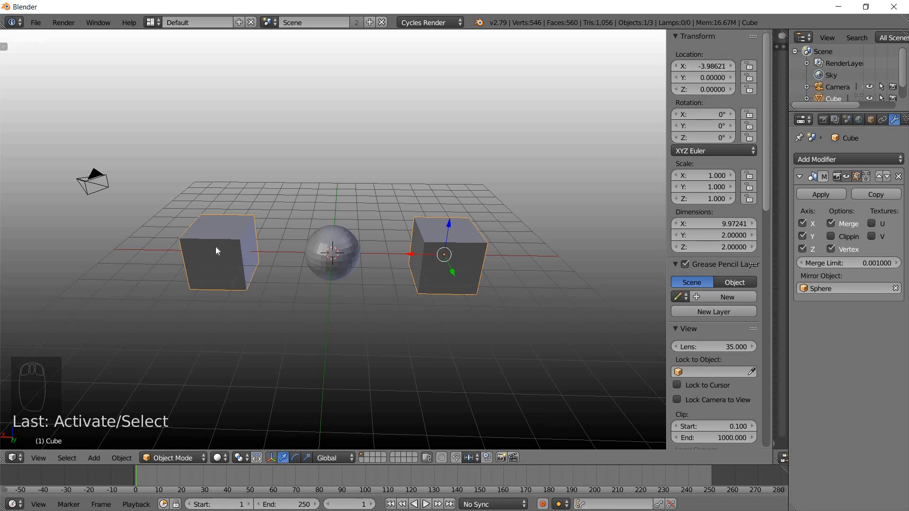
Move the sphere along the global X axis to about X 5.23, away from the original cube
middle_click_drag(284, 290, 343, 233)
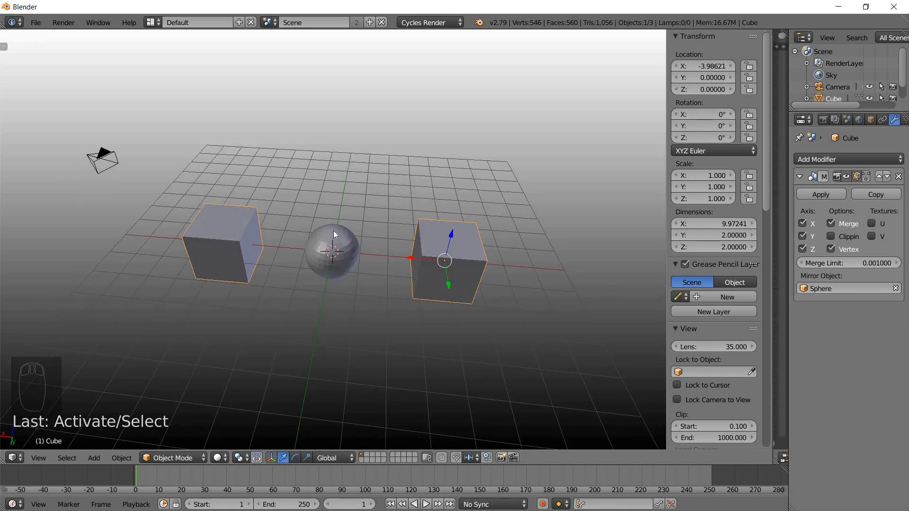
right_click(332, 243)
key("g")
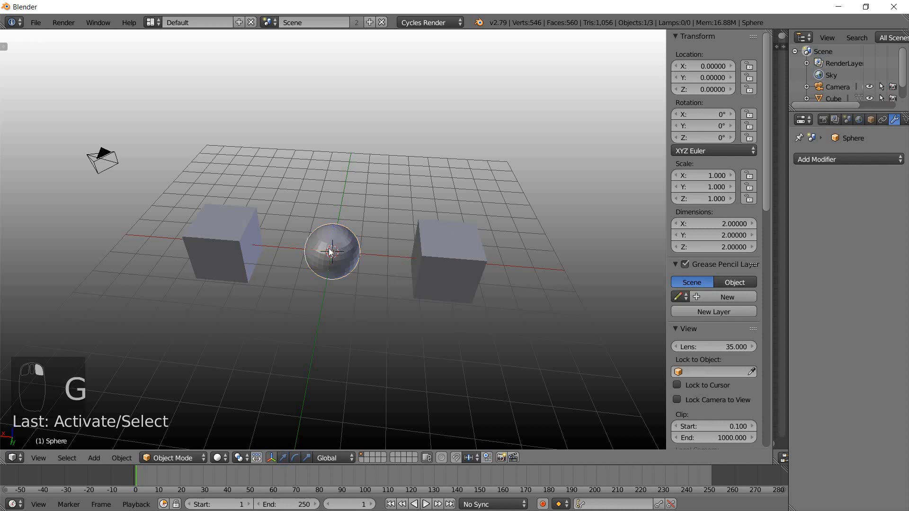
key("x")
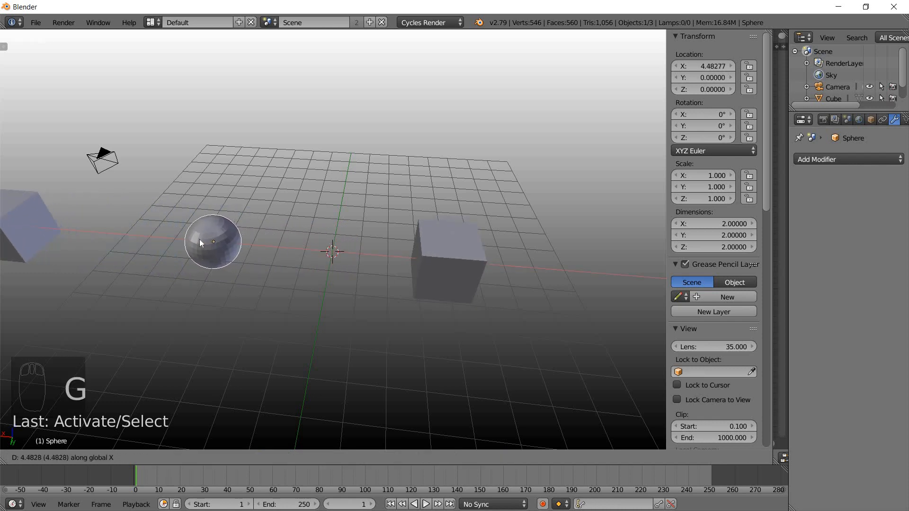
left_click(198, 237)
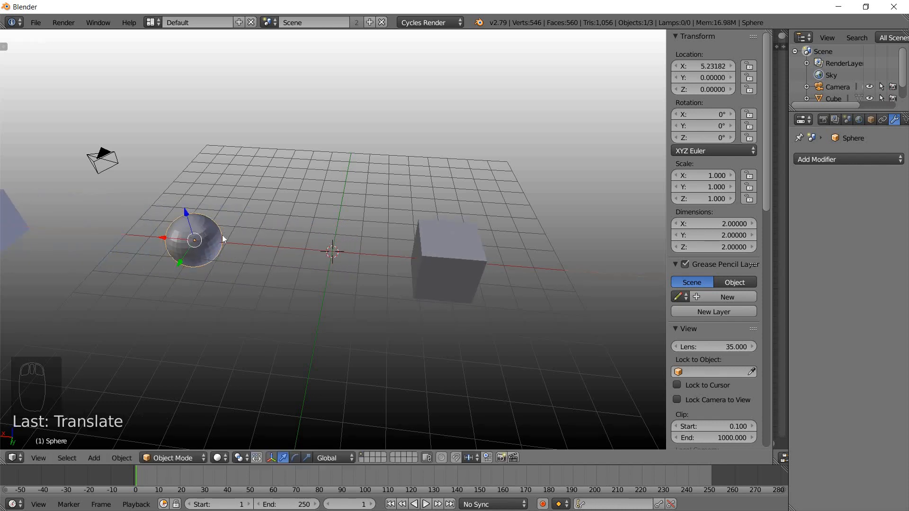
Try to move the sphere along the global X axis and freely off it to spread the cube's mirrored copies
mouse_move(222, 235)
middle_mouse_down()
mouse_move(191, 241)
mouse_move(213, 245)
middle_mouse_up()
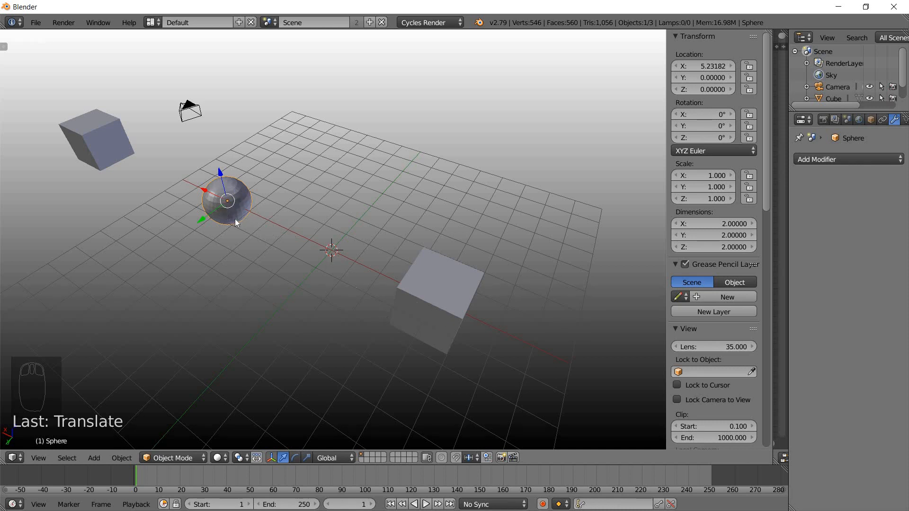
middle_click_drag(315, 241, 461, 250)
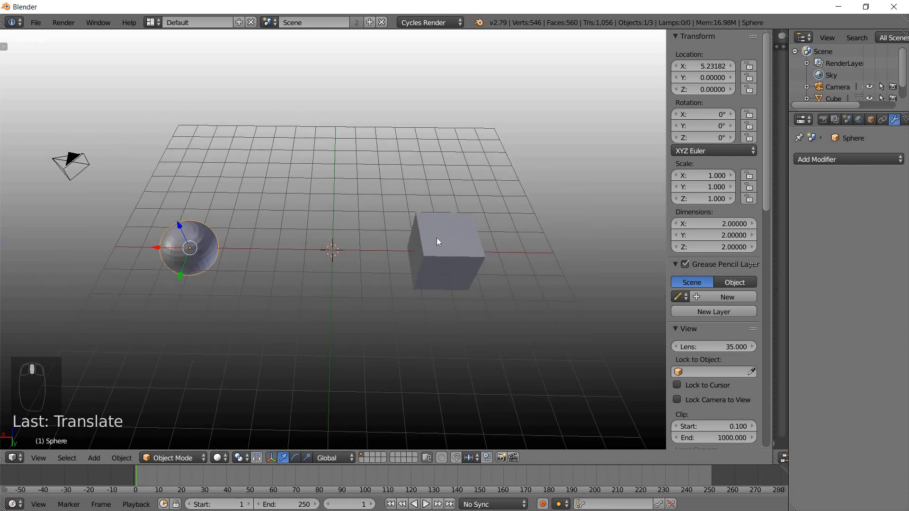
middle_click_drag(314, 237, 266, 177)
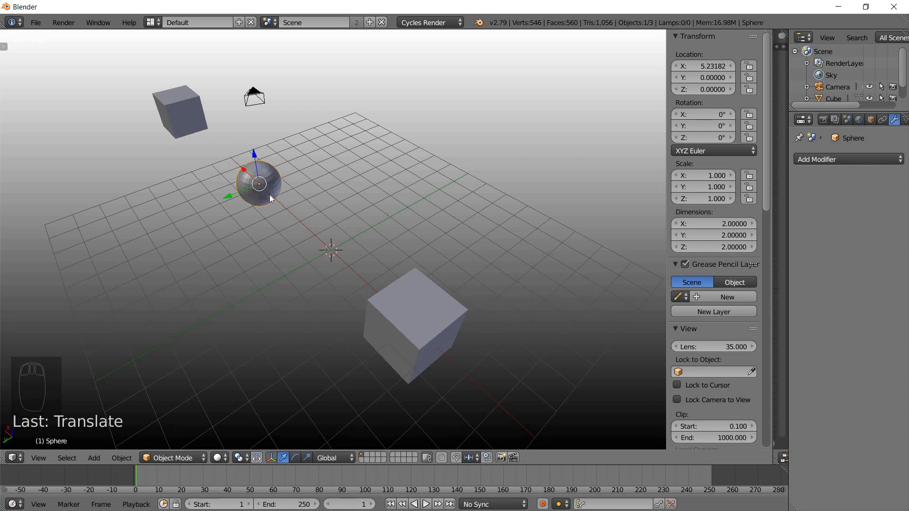
key("g")
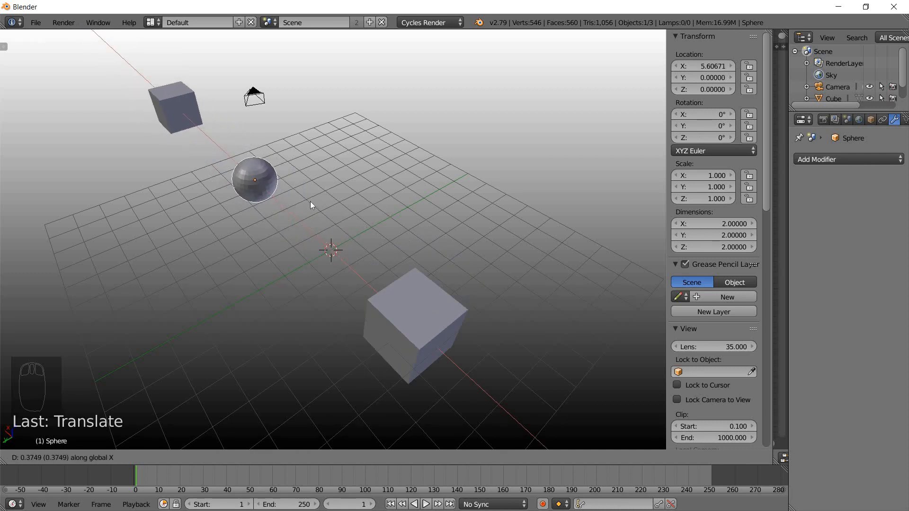
key("Escape")
middle_click_drag(306, 225, 345, 178)
key("g")
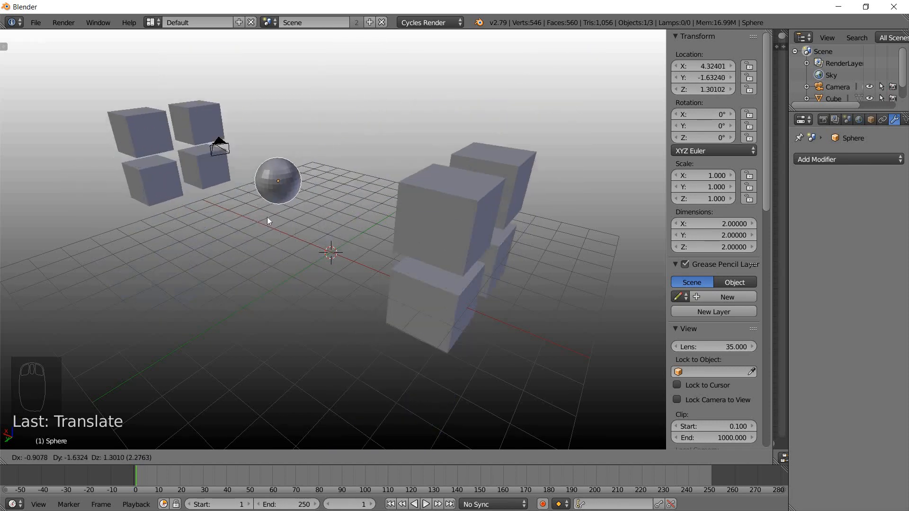
right_click(425, 181)
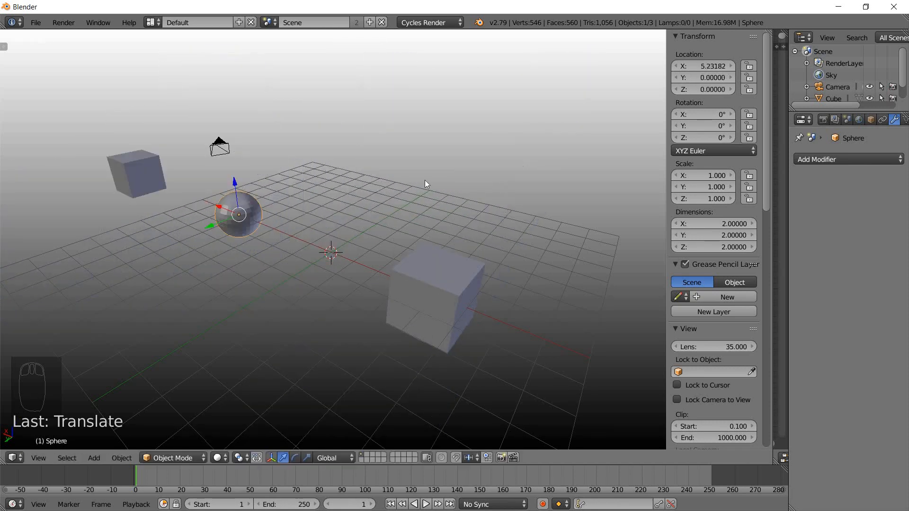
Try to move the cube freely off the X axis to shift its mirrored copies around the sphere
right_click(450, 289)
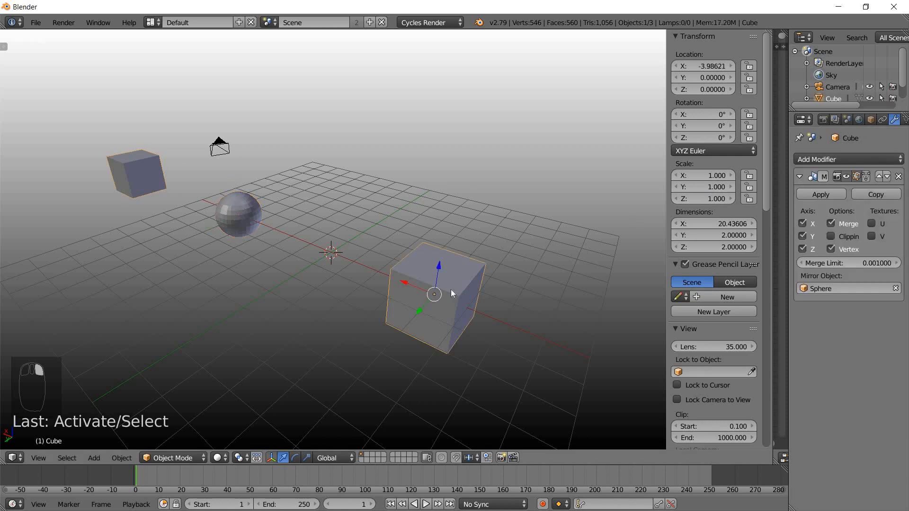
left_click(831, 236)
key("g")
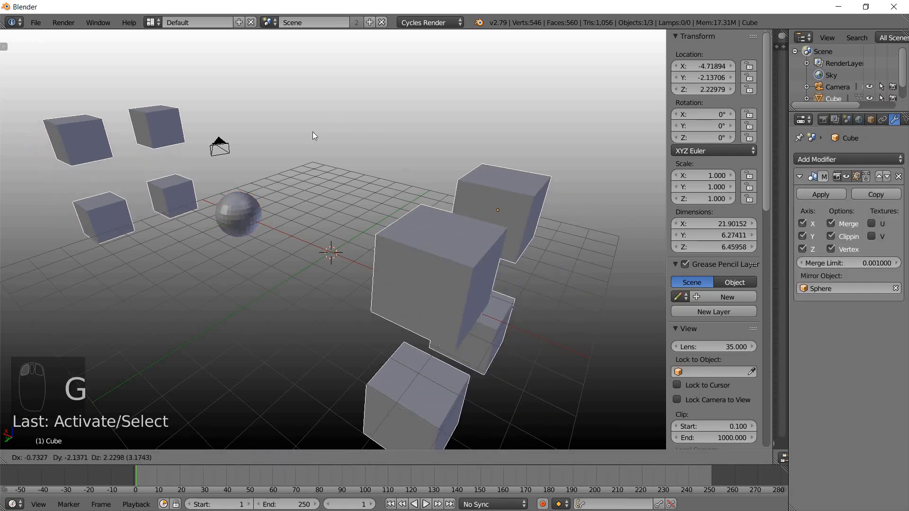
left_click(246, 195)
Try to move the sphere freely up and away from the global X axis
right_click(238, 209)
key("g")
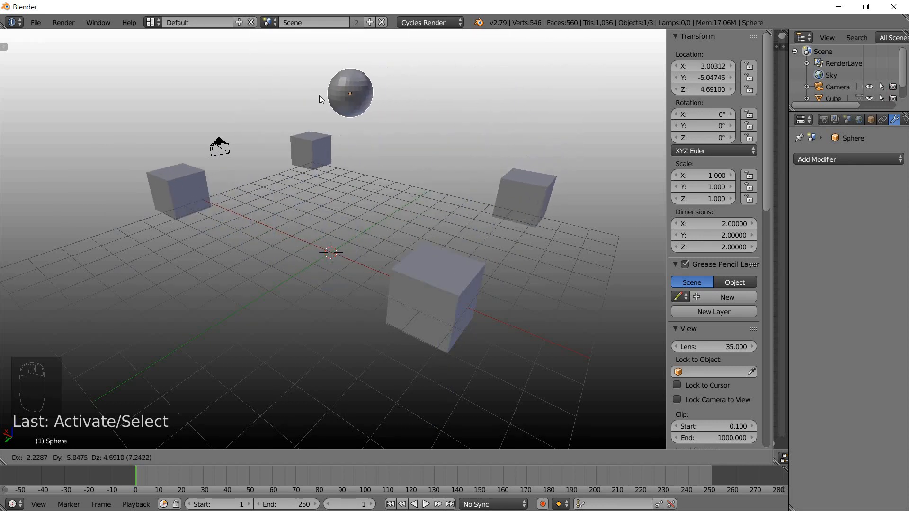
key("Escape")
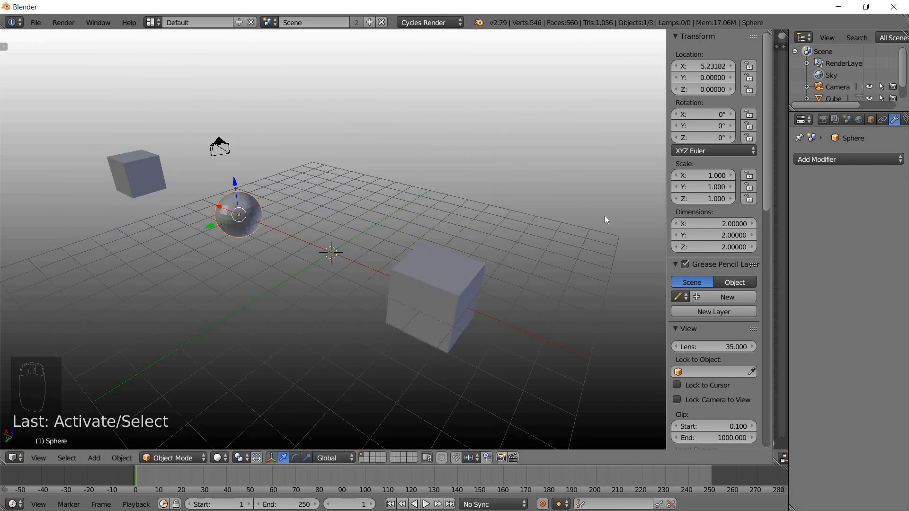
Move the sphere freely to about X 0.49, Y 1.70, Z 2.08 so the cube mirrors across all three axes
right_click(411, 304)
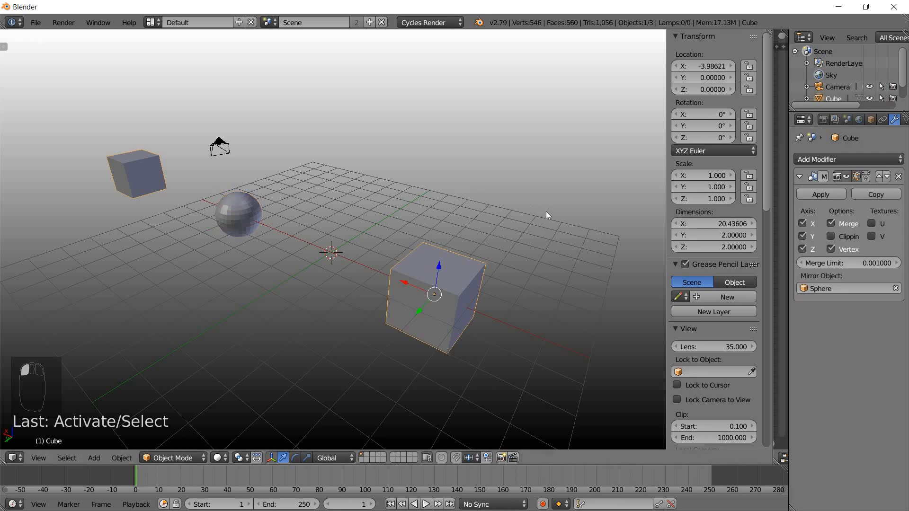
middle_click_drag(546, 211, 391, 211)
scroll(471, 260, "down", 3)
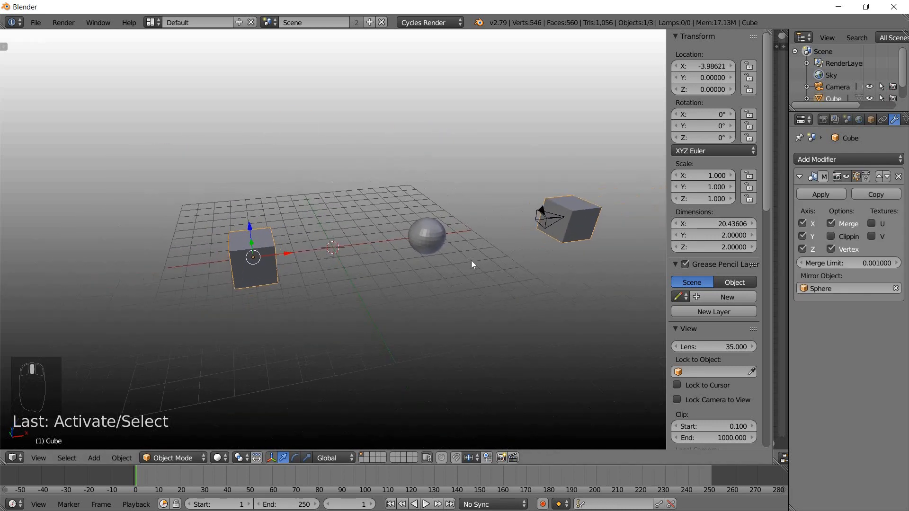
right_click(428, 229)
key("g")
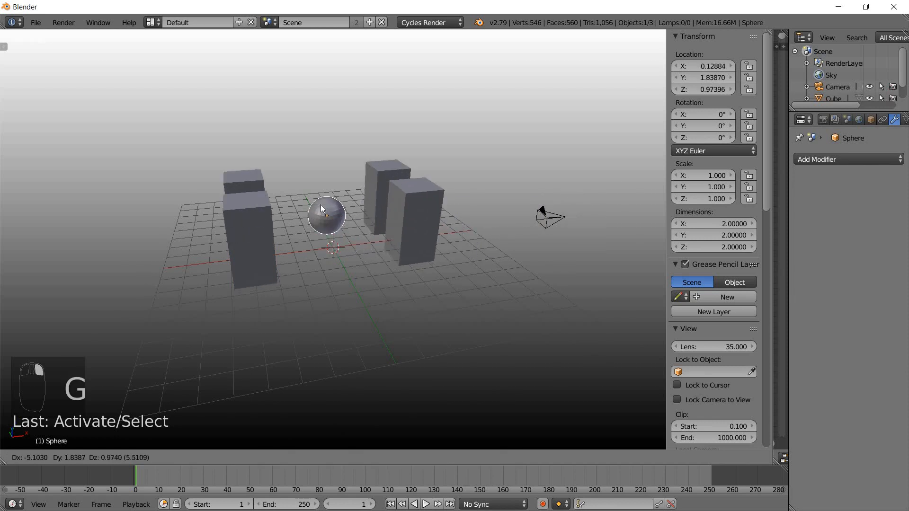
left_click(320, 204)
middle_click_drag(342, 262, 342, 234)
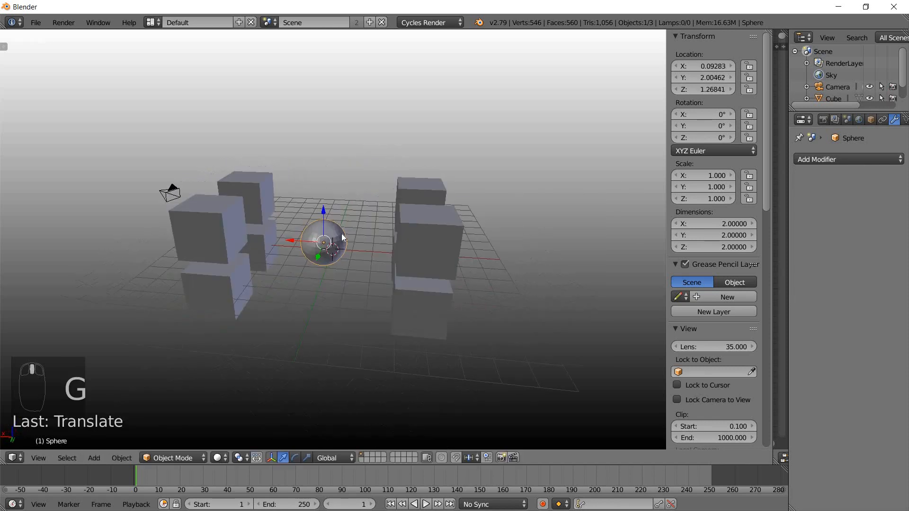
key("g")
left_click(305, 211)
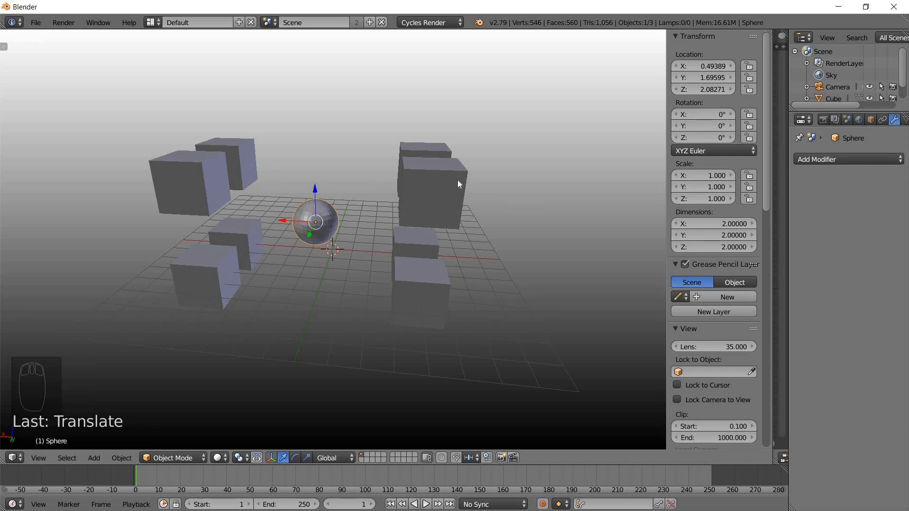
Try to move the sphere along the global Y axis to shift the mirrored copies on that axis
middle_click_drag(518, 238, 383, 220)
right_click(383, 220)
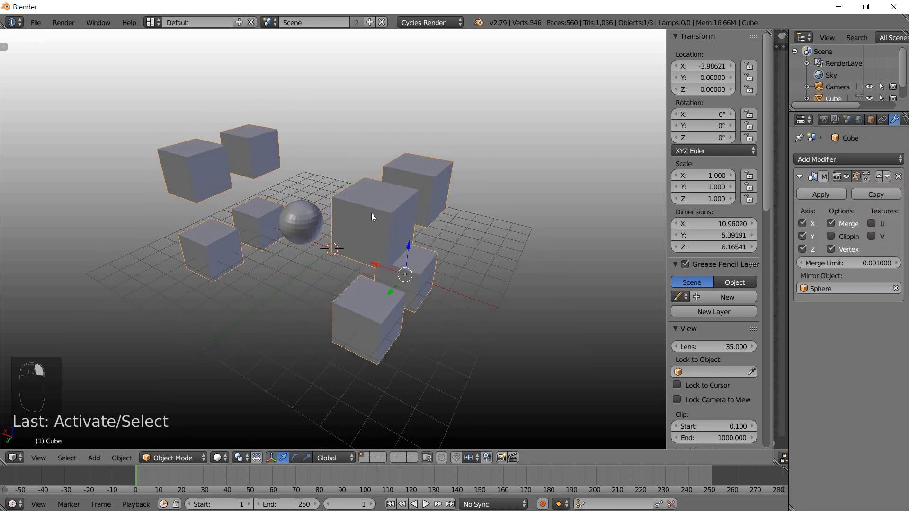
middle_click_drag(470, 252, 444, 261)
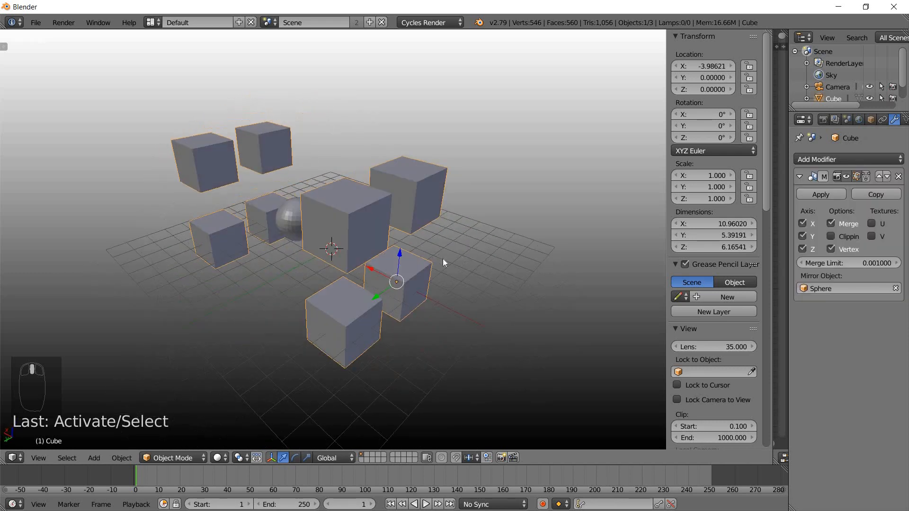
middle_click_drag(324, 224, 311, 218)
right_click(311, 217)
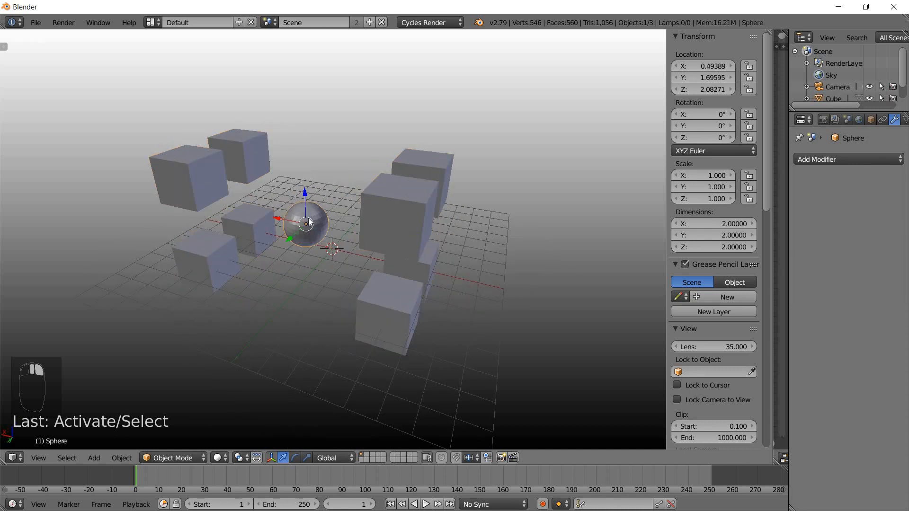
key("g")
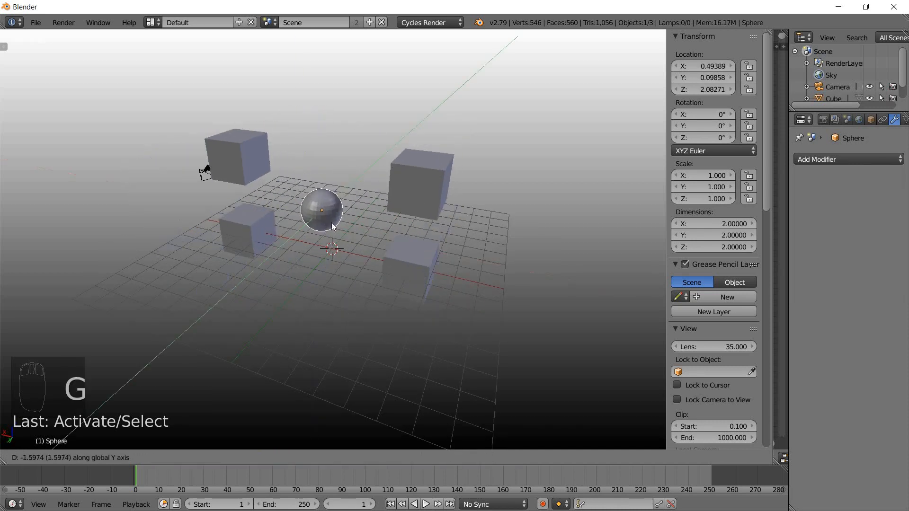
left_click(381, 225)
Examine the cube's mirrored copies around the sphere from several angles, reselecting the cube through different copies
right_click(381, 225)
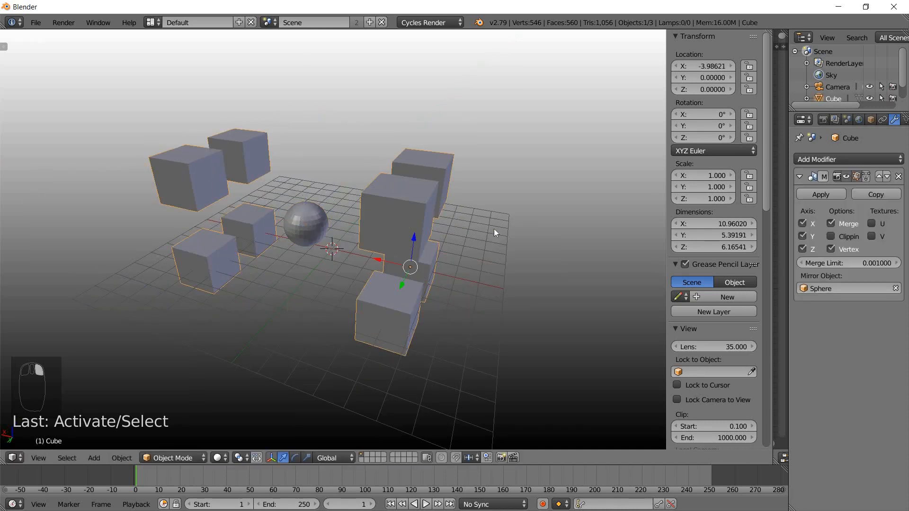
middle_click_drag(493, 228, 279, 189)
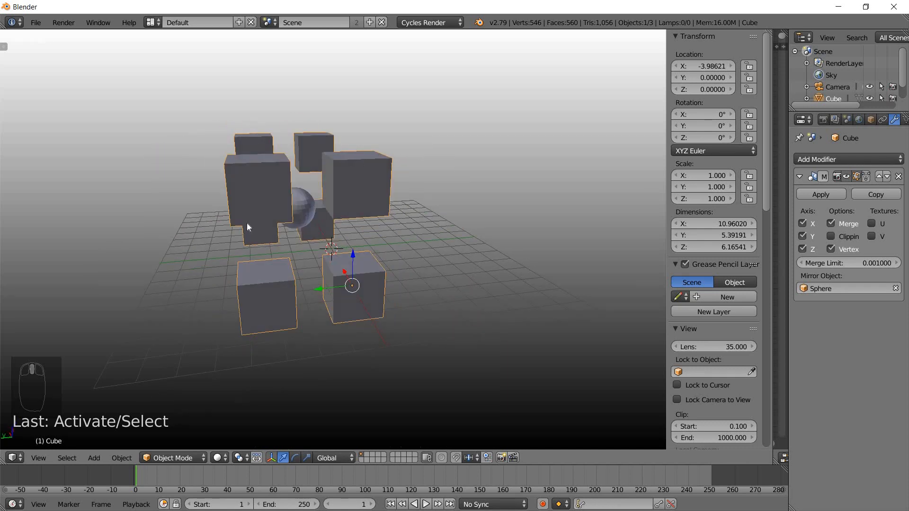
middle_click_drag(246, 223, 245, 200)
key("a")
right_click_drag(239, 165, 266, 147)
right_click(266, 147)
middle_click_drag(357, 202, 264, 280)
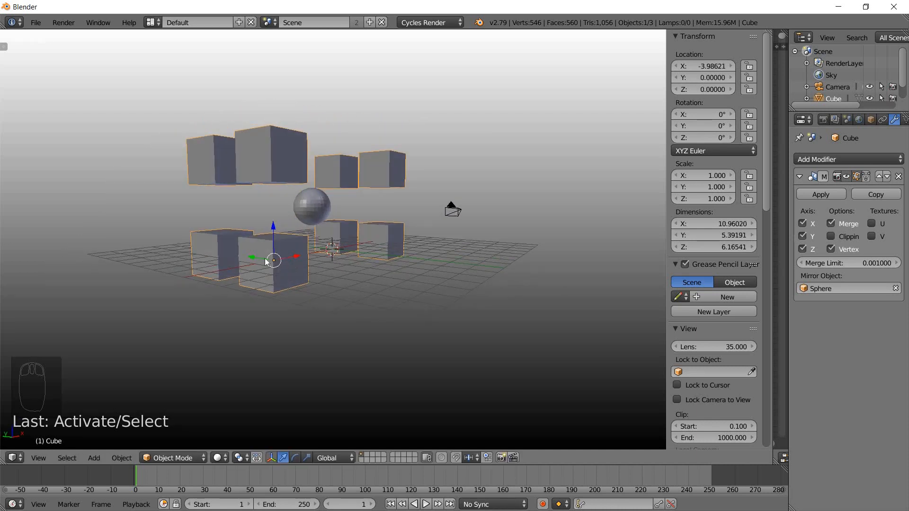
middle_click_drag(360, 283, 242, 246)
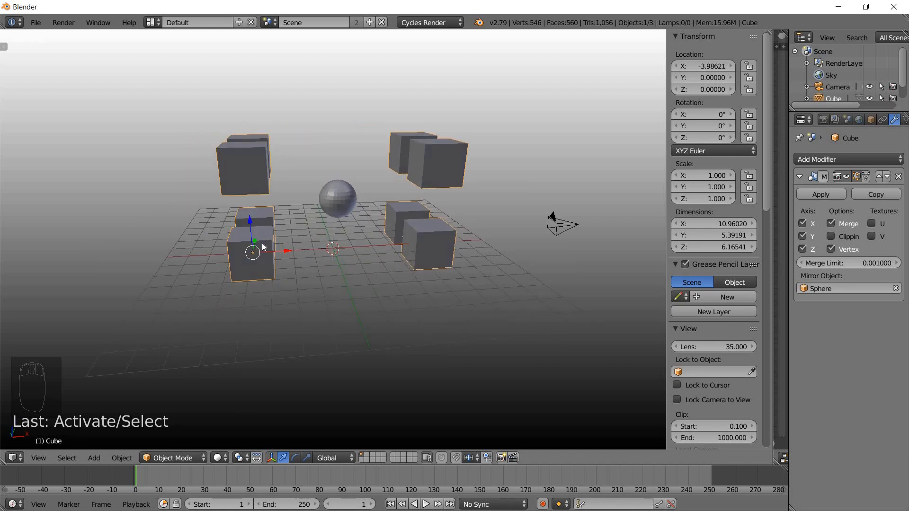
key("a")
right_click(404, 148)
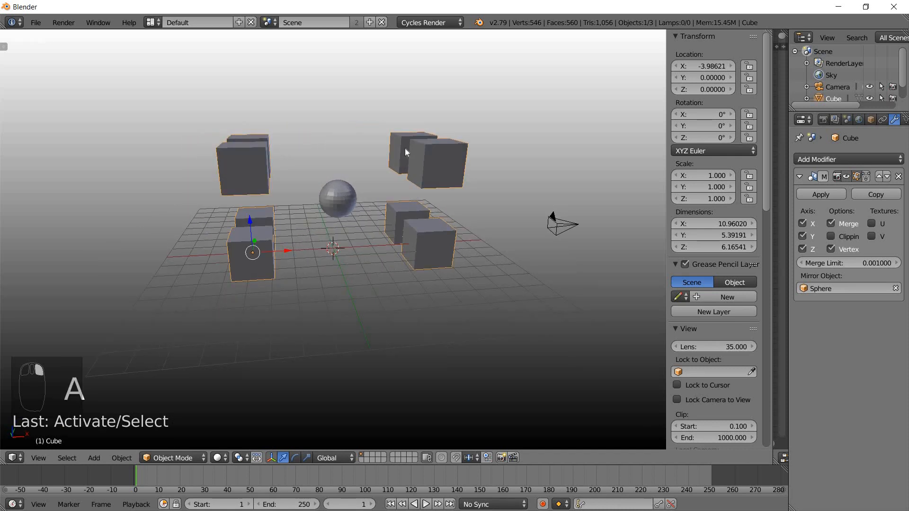
key("a")
right_click(419, 216)
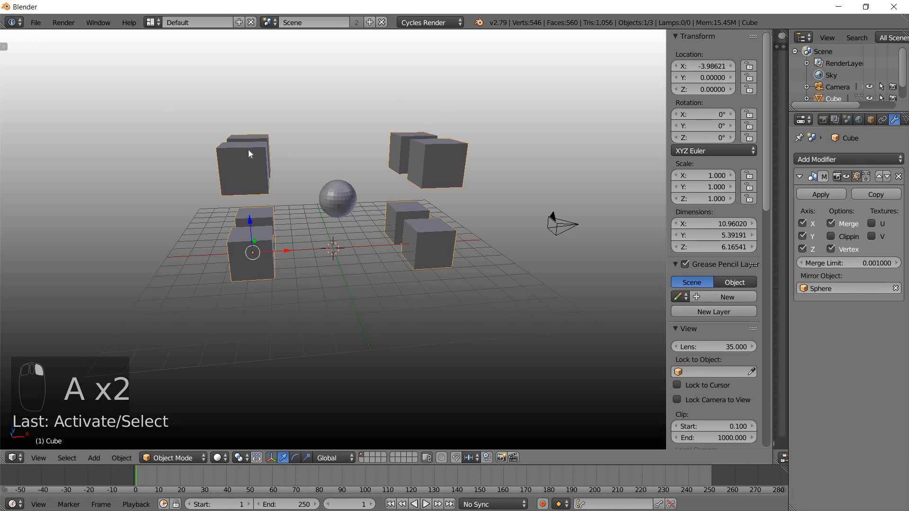
middle_click_drag(248, 149, 273, 209)
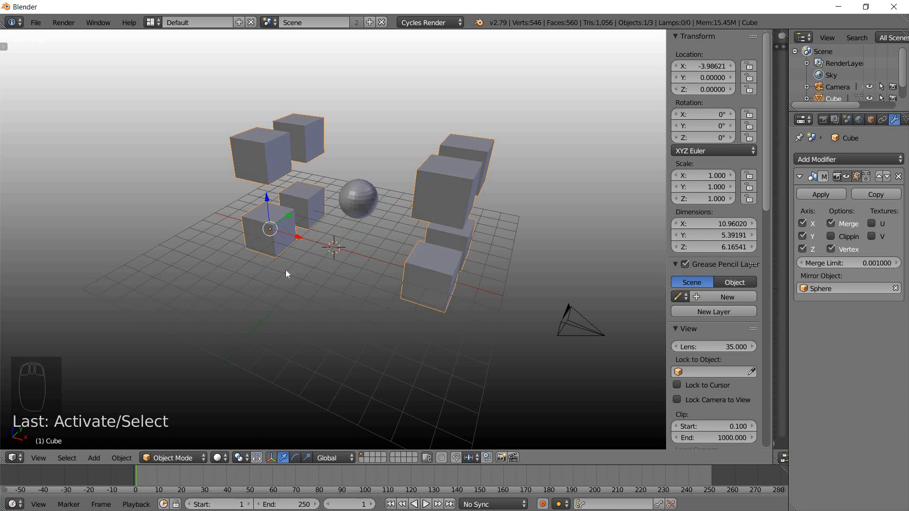
Delete the mirrored cube and the sphere from the scene
middle_click_drag(286, 270, 373, 271)
key("x")
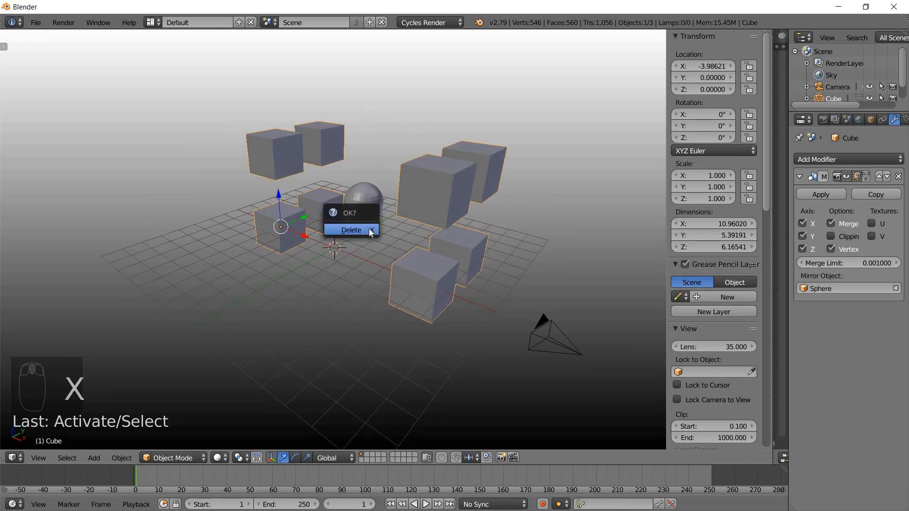
left_click(360, 228)
right_click(371, 204)
key("x")
left_click(371, 203)
middle_click_drag(347, 259, 381, 258)
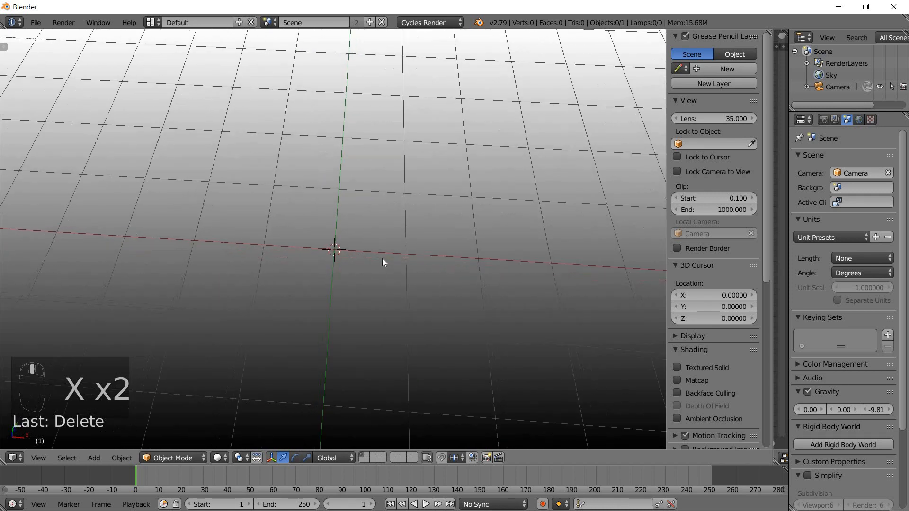
Add a plane mesh at the scene origin
key("shift+a")
left_click(410, 258)
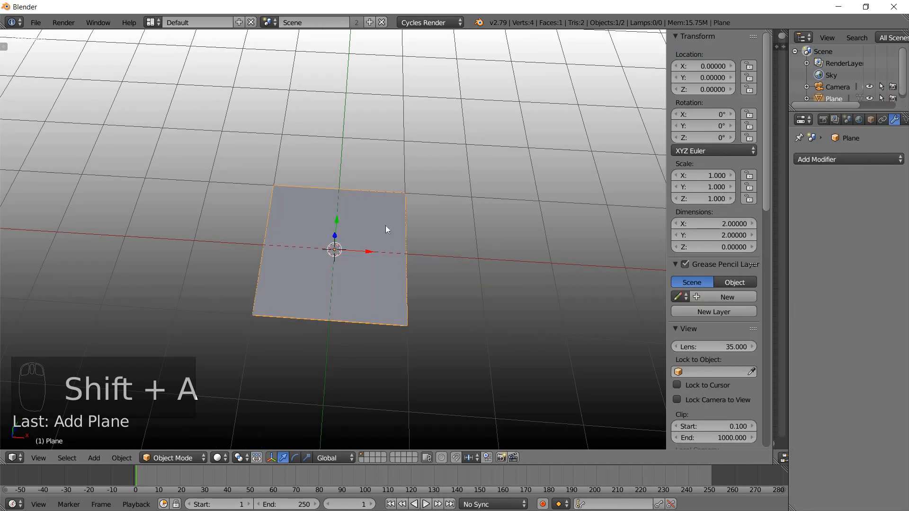
middle_click_drag(425, 270, 404, 245)
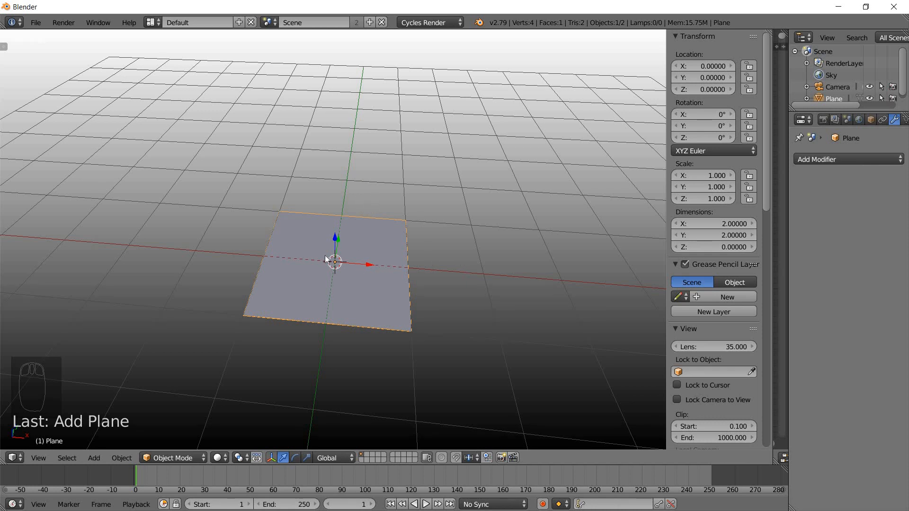
middle_click_drag(458, 278, 461, 304)
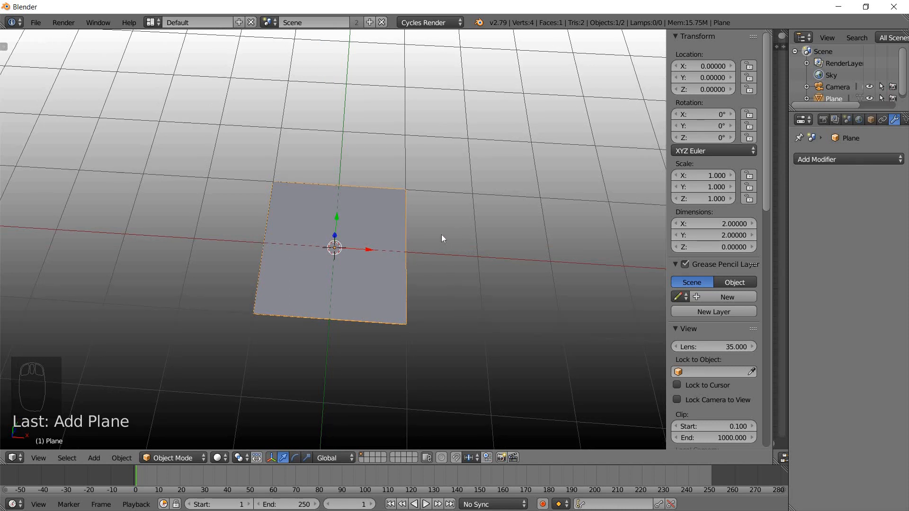
Subdivide the plane once in Edit Mode into a two-by-two grid of faces
key("Tab")
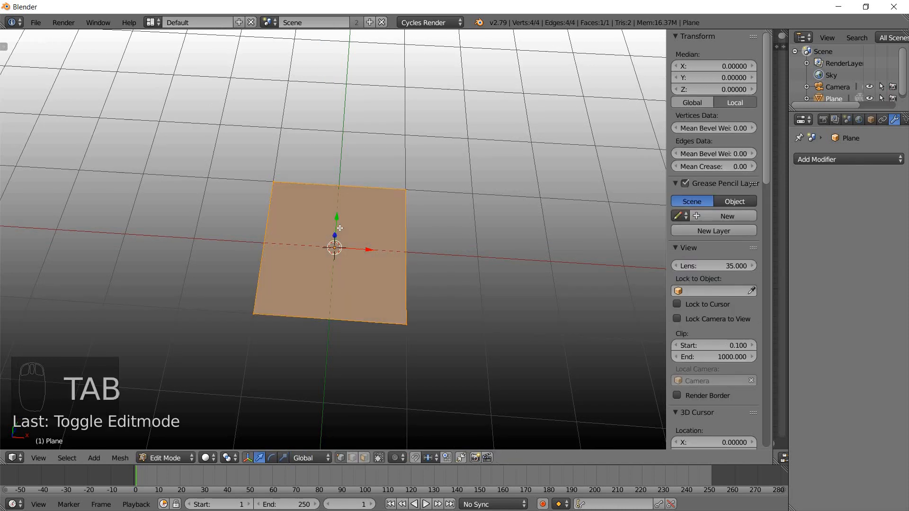
middle_click_drag(409, 260, 407, 239)
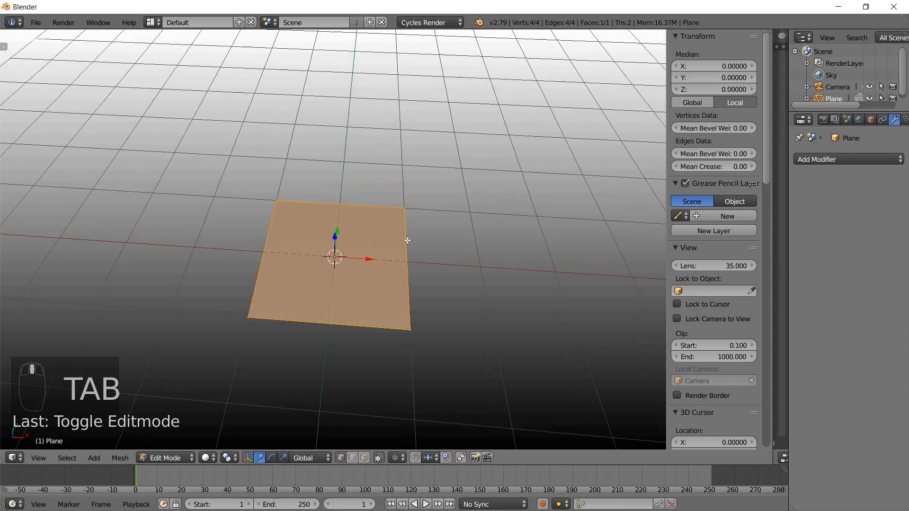
key("w")
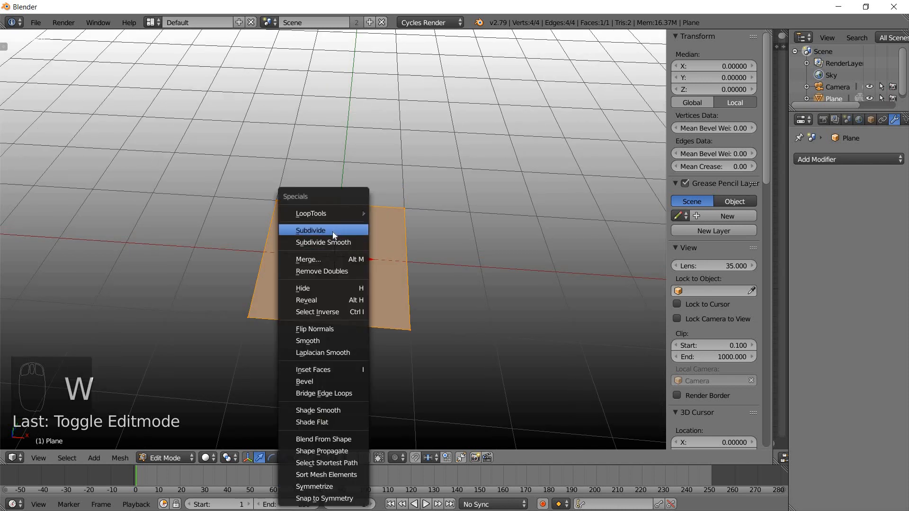
left_click(332, 231)
middle_click_drag(430, 248, 421, 271)
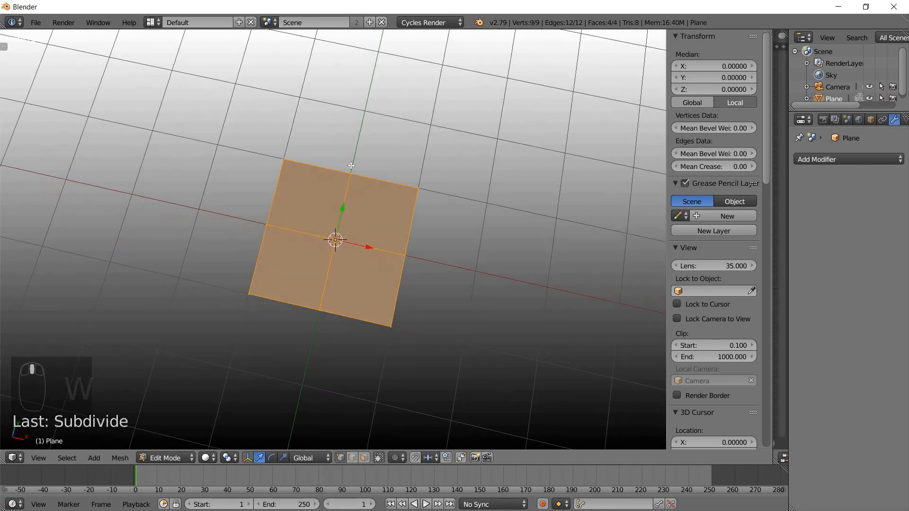
middle_click_drag(363, 330, 376, 283)
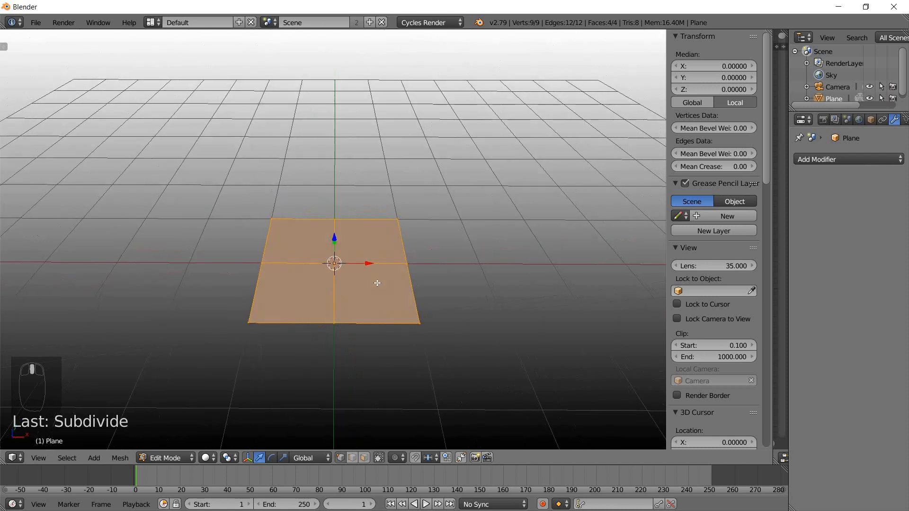
Delete the three vertices along the plane's negative X edge and return to Object Mode
key("a")
key("b")
left_click_drag(257, 192, 286, 363)
right_click(262, 254, "shift")
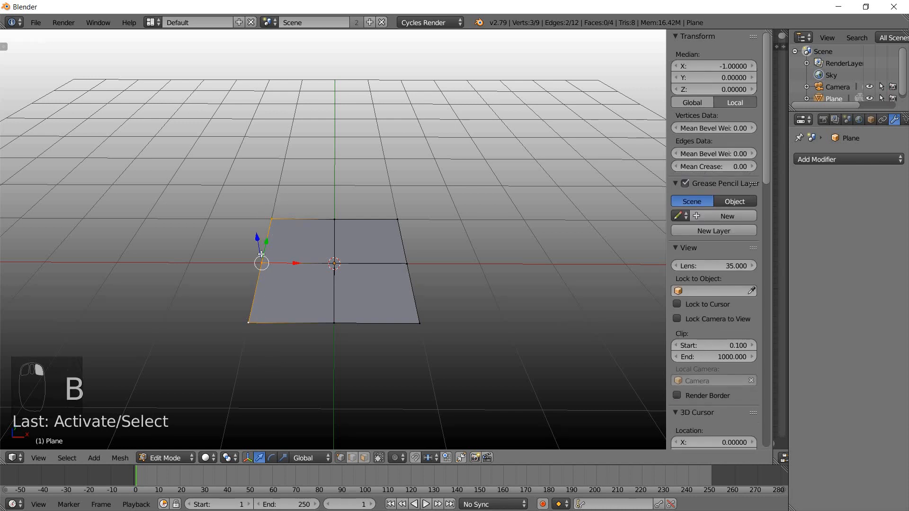
key("x")
left_click(251, 279)
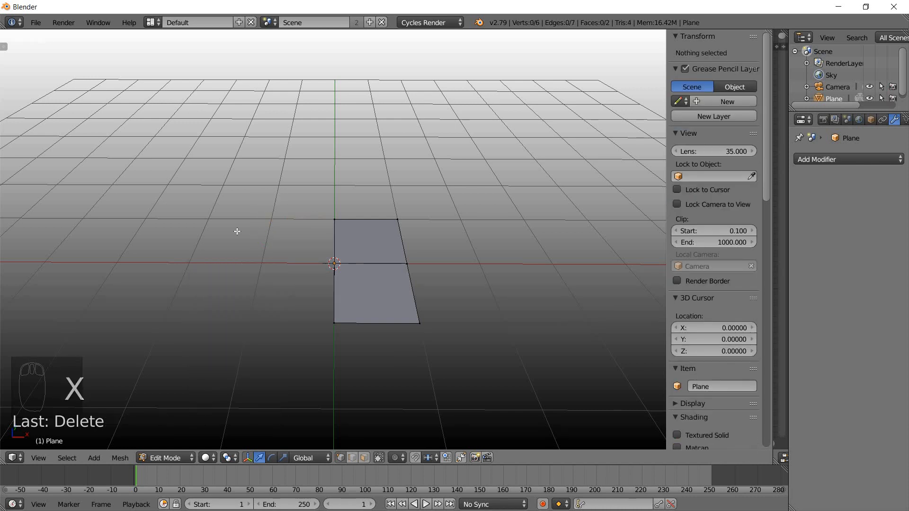
middle_click_drag(276, 253, 309, 232)
key("Tab")
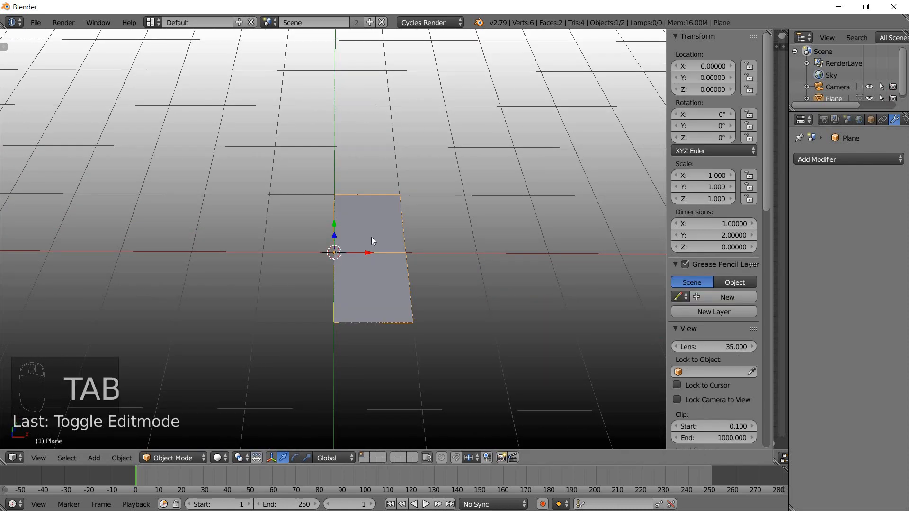
Add a Mirror modifier to the half plane, mirroring it on the X axis
left_click(843, 160)
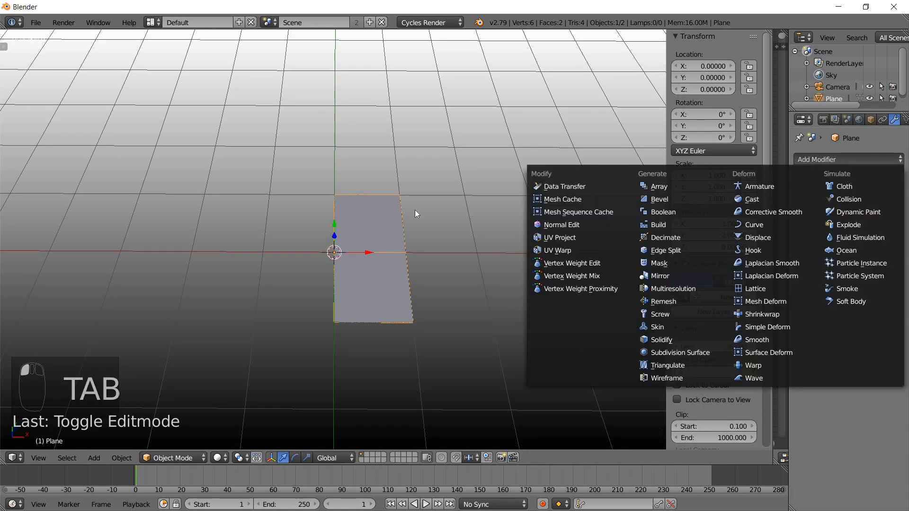
left_click(833, 159)
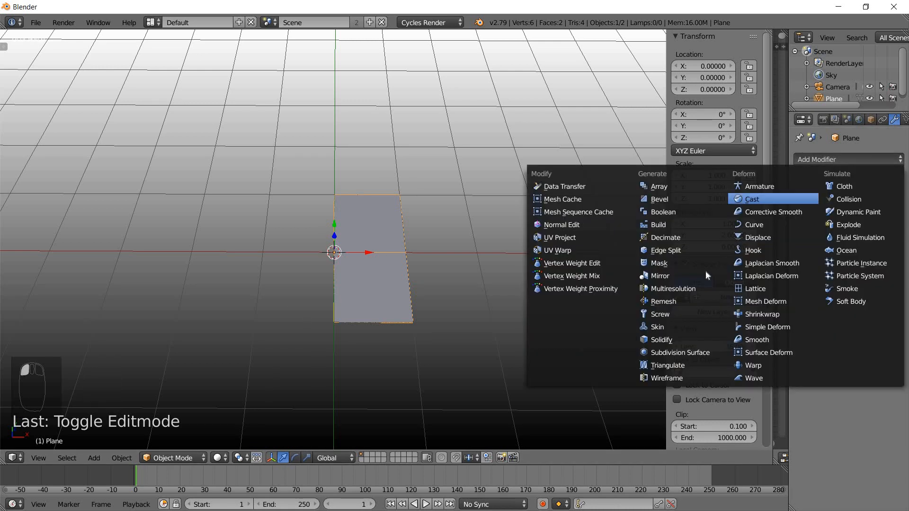
left_click(669, 276)
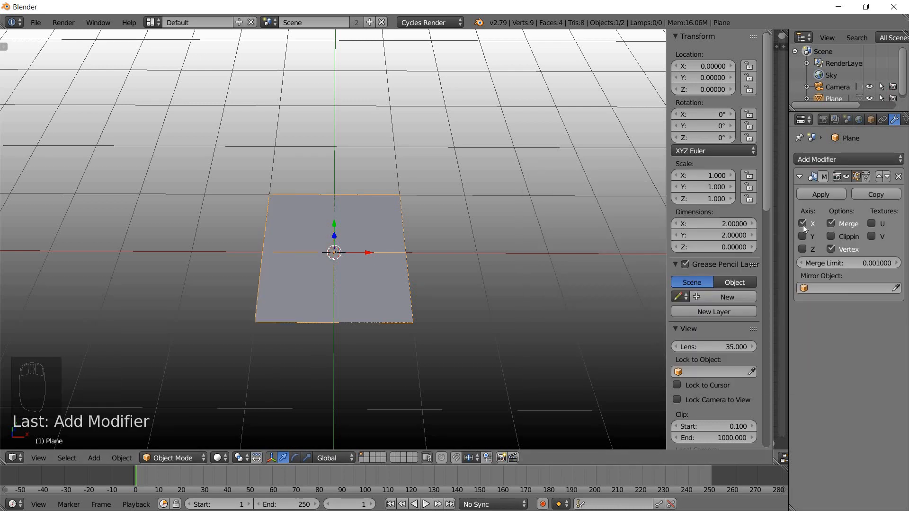
In Edit Mode, border-select across the original and mirrored halves of the plane to check which vertices are selectable
key("Tab")
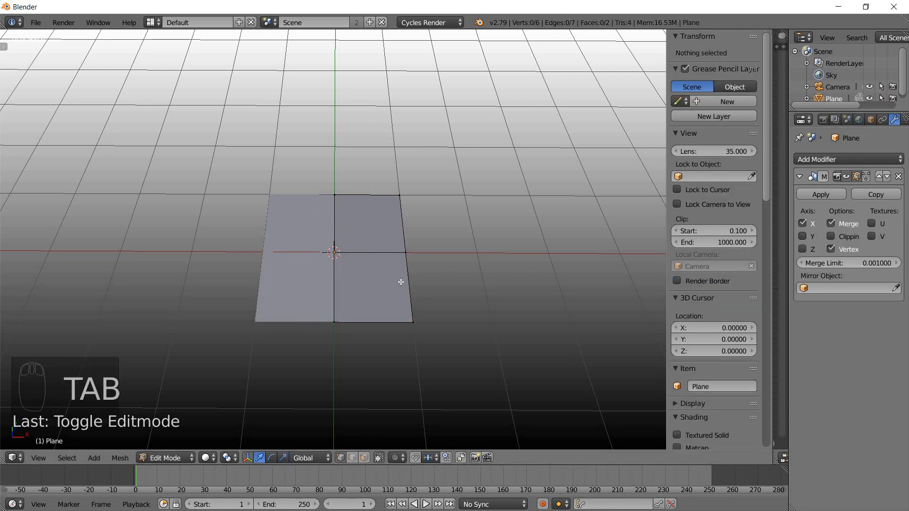
scroll(406, 223, "up", 3)
key("b")
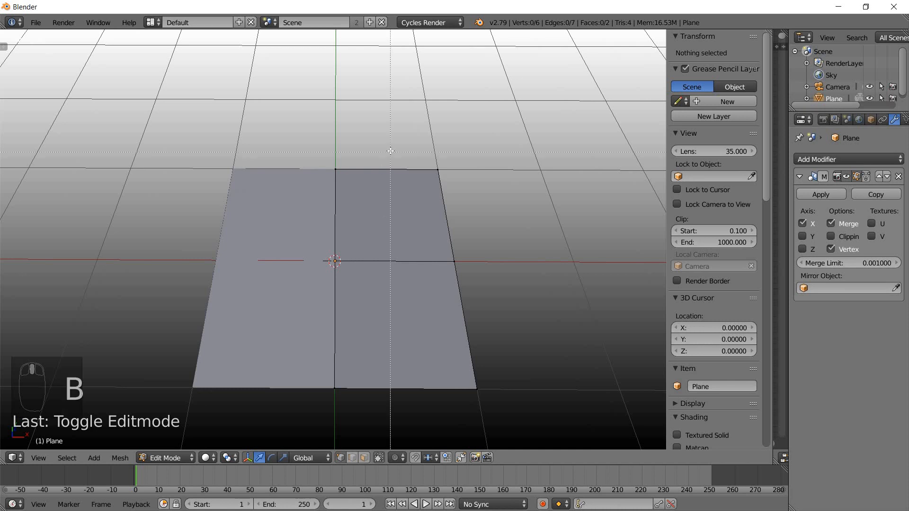
left_click_drag(409, 154, 520, 407)
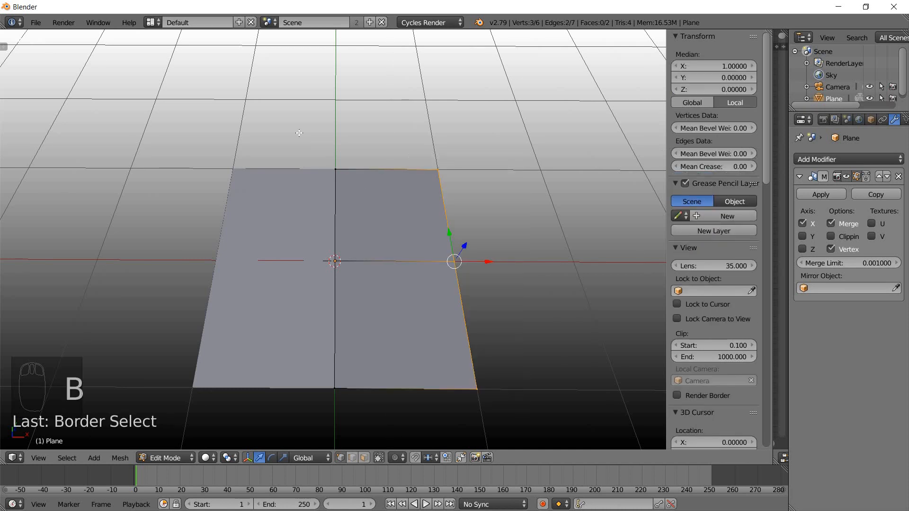
key("b")
left_click_drag(277, 114, 524, 412)
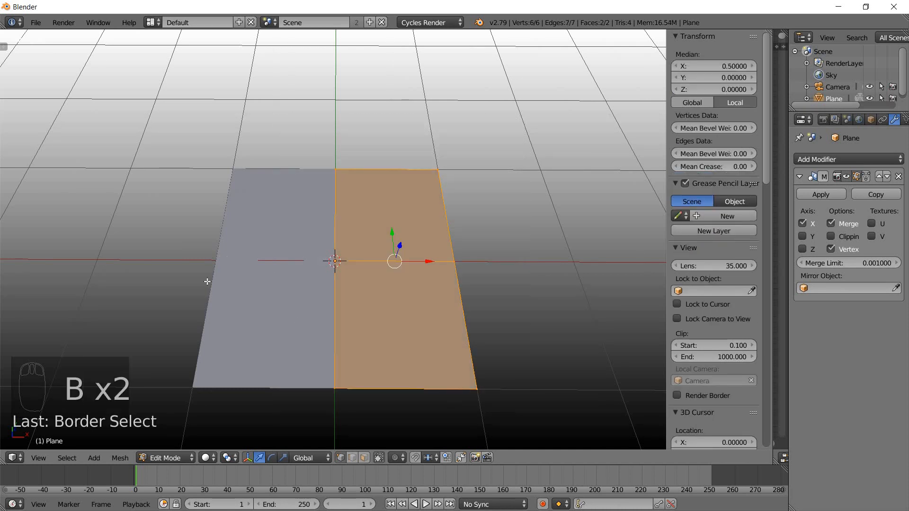
key("b")
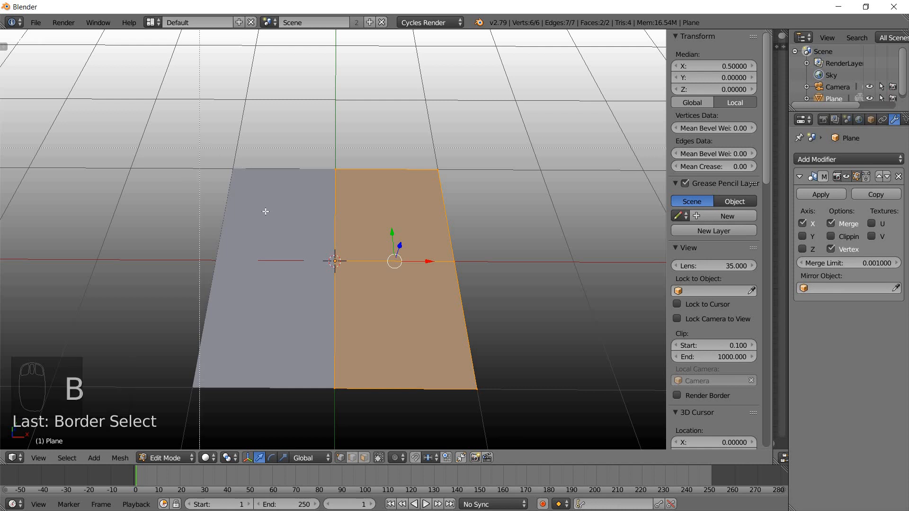
left_click_drag(199, 148, 353, 428)
Try moving the original half's back corner vertex across the mirror line and selecting points on the mirrored half
right_click(438, 166)
key("g")
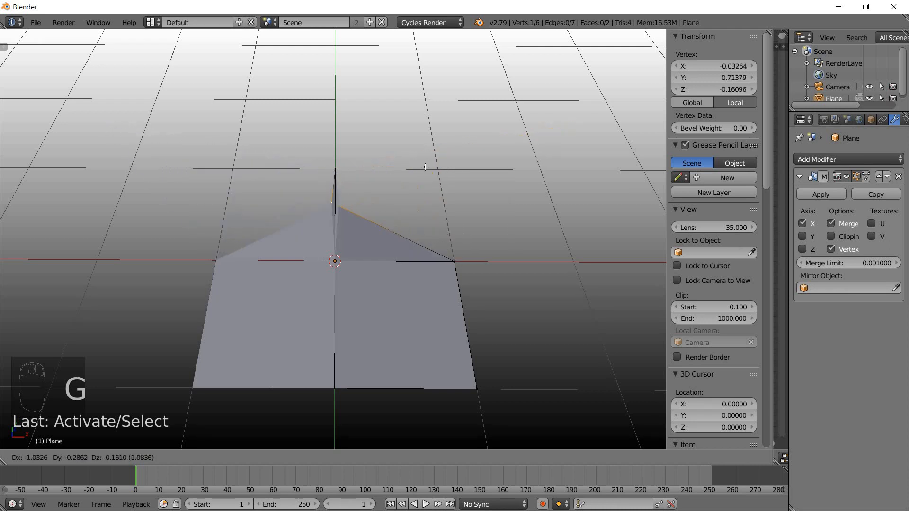
right_click(458, 175)
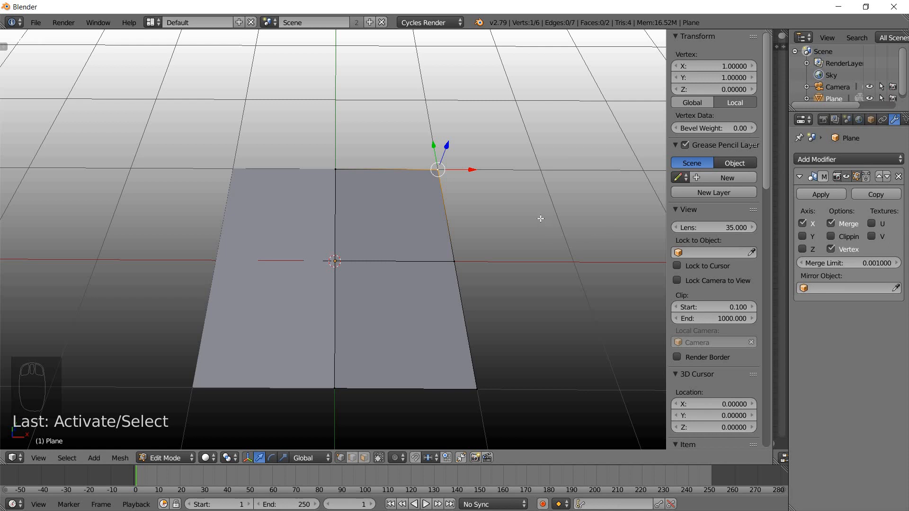
right_click(218, 224)
right_click_drag(218, 247, 172, 385)
right_click(221, 210)
Turn on the Mirror modifier's edit cage adjustment and try moving the back corner vertex through its mirrored copy
left_click(866, 176)
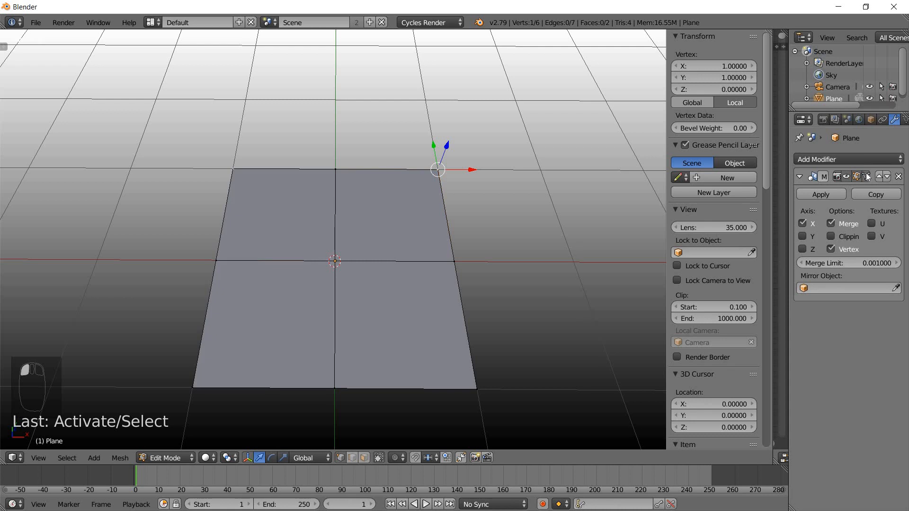
right_click(235, 171)
key("g")
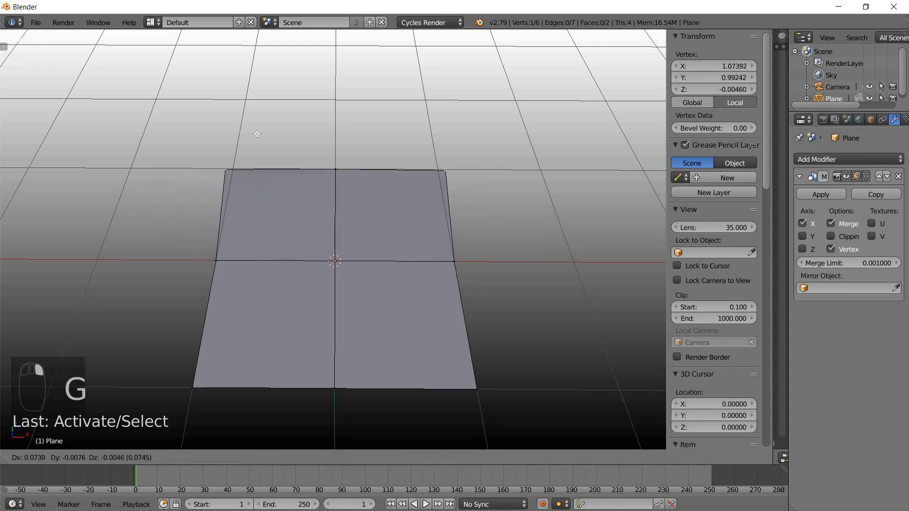
right_click(230, 262)
Try moving the outer edge's middle vertex outward and inward through its mirrored copy, cancelling each move
right_click(216, 259)
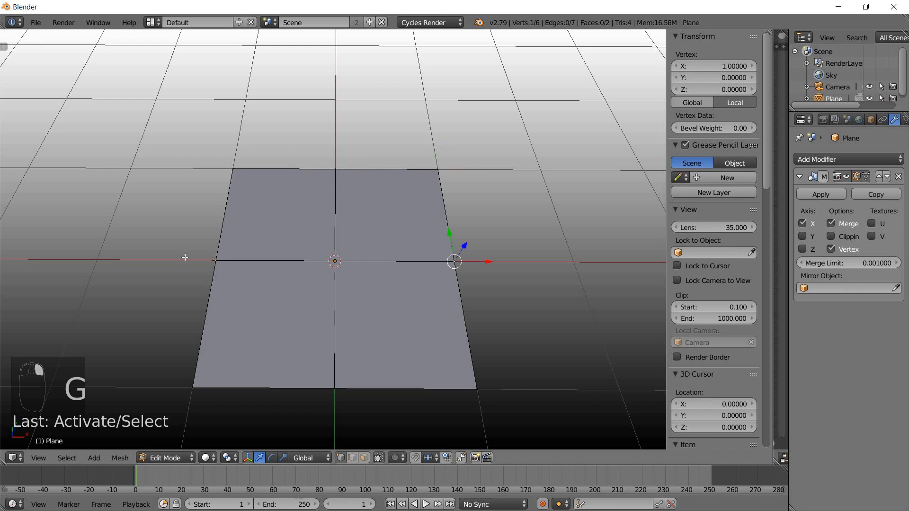
key("g")
key("Escape")
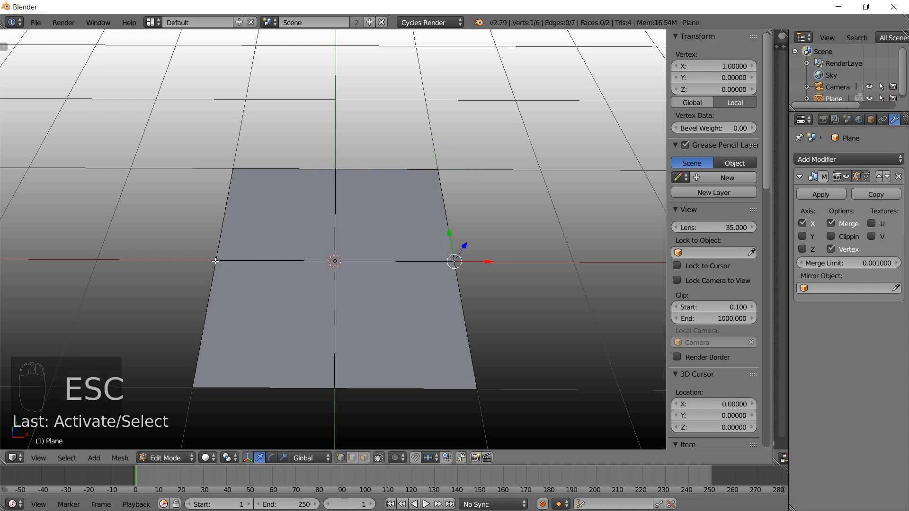
right_click(212, 263)
key("g")
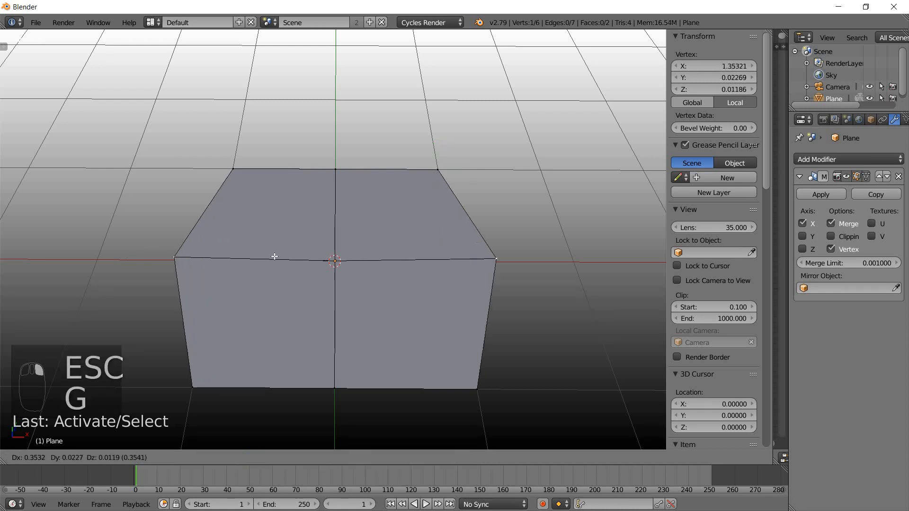
right_click(241, 255)
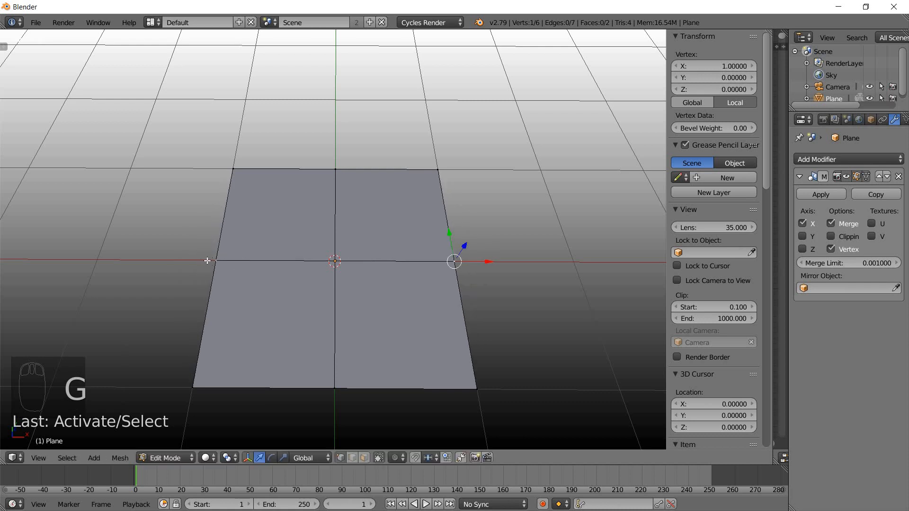
key("a")
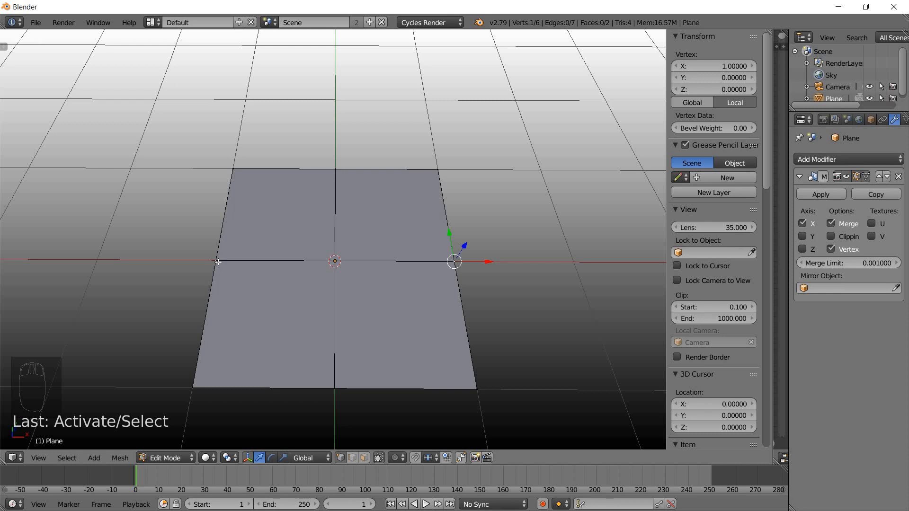
key("g")
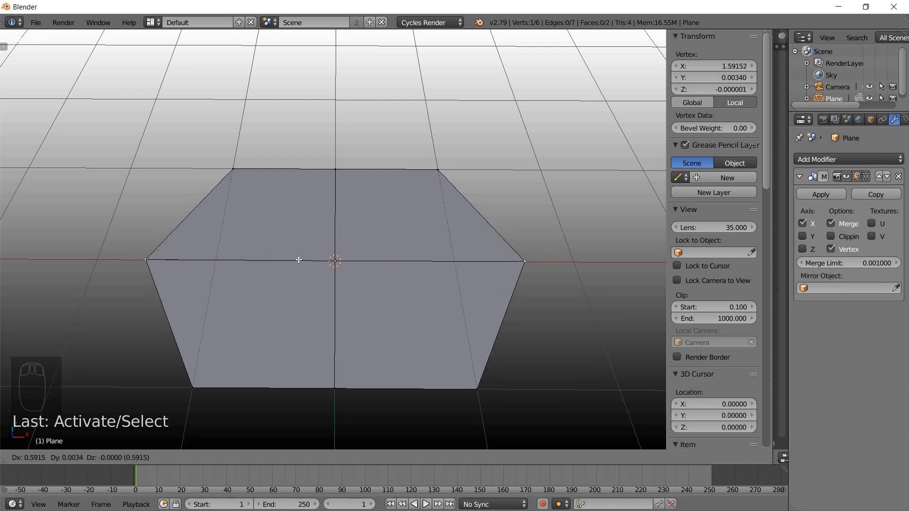
key("Escape")
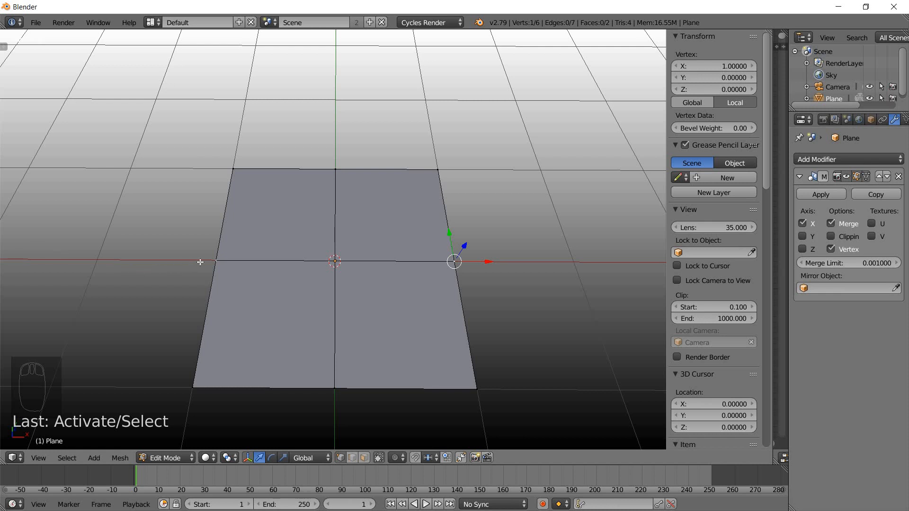
key("g")
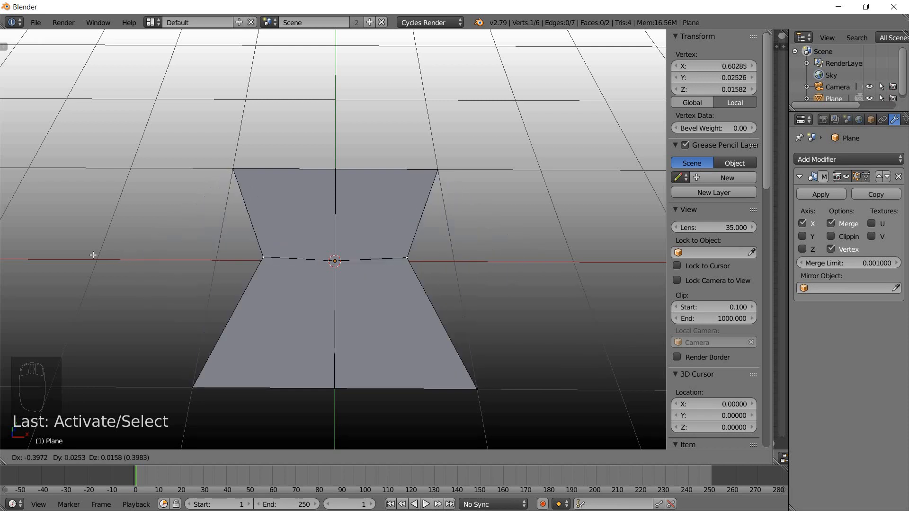
right_click(344, 262)
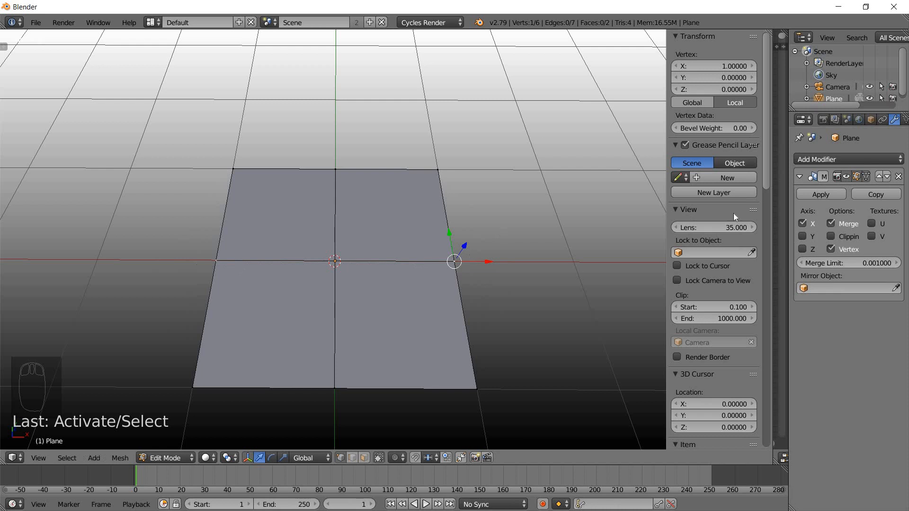
Turn off the Mirror modifier's edit cage adjustment, keep its Edit Mode display on, and select the original half's back corner vertex
left_click(862, 176)
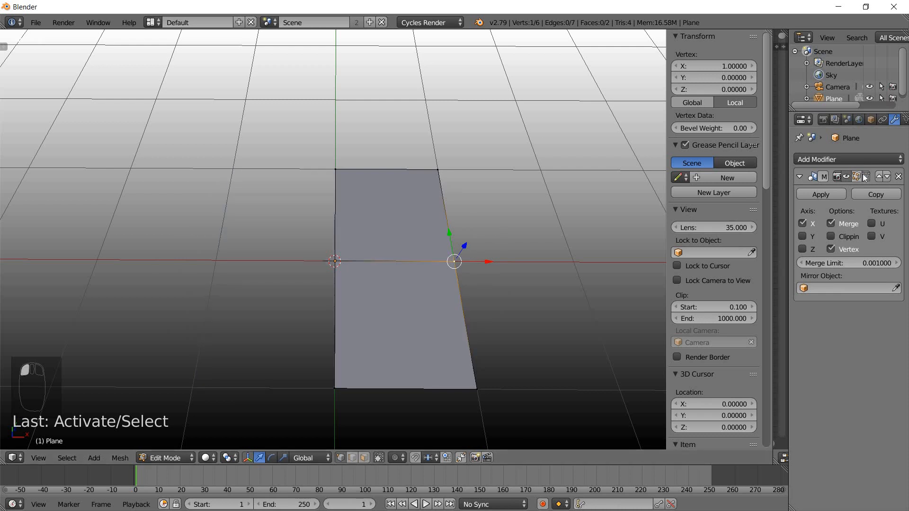
left_click(864, 177)
middle_click_drag(506, 211, 473, 205)
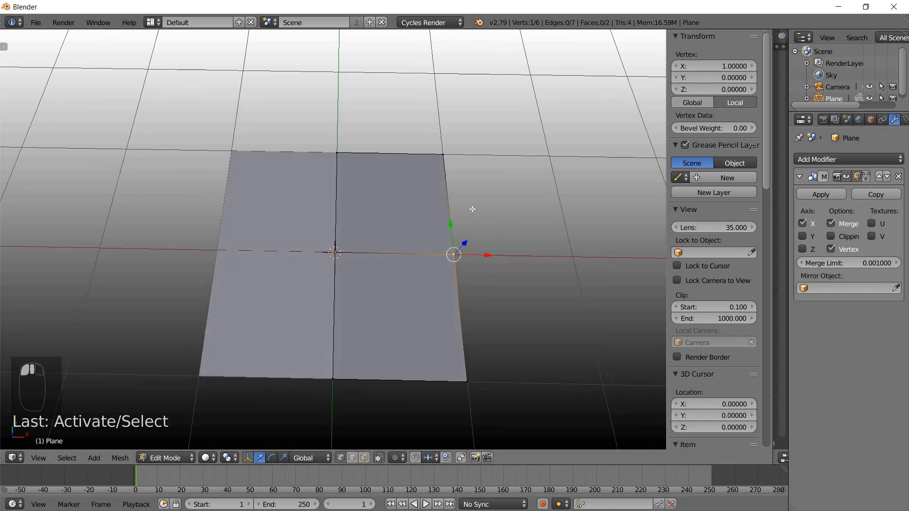
left_click(442, 155)
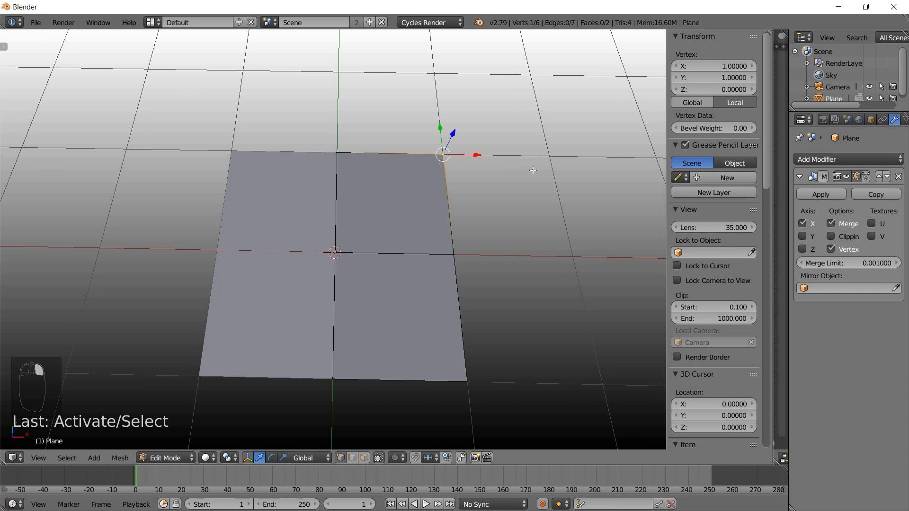
Try moving the original half's outer edge middle vertex outward with the edit cage adjustment off, cancelling the move
middle_click_drag(451, 218, 459, 194)
middle_click_drag(164, 216, 343, 297)
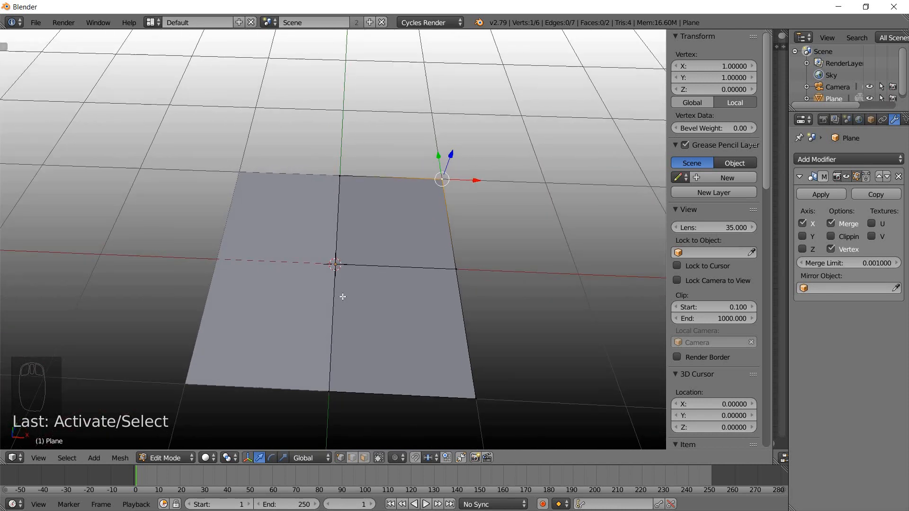
key("g")
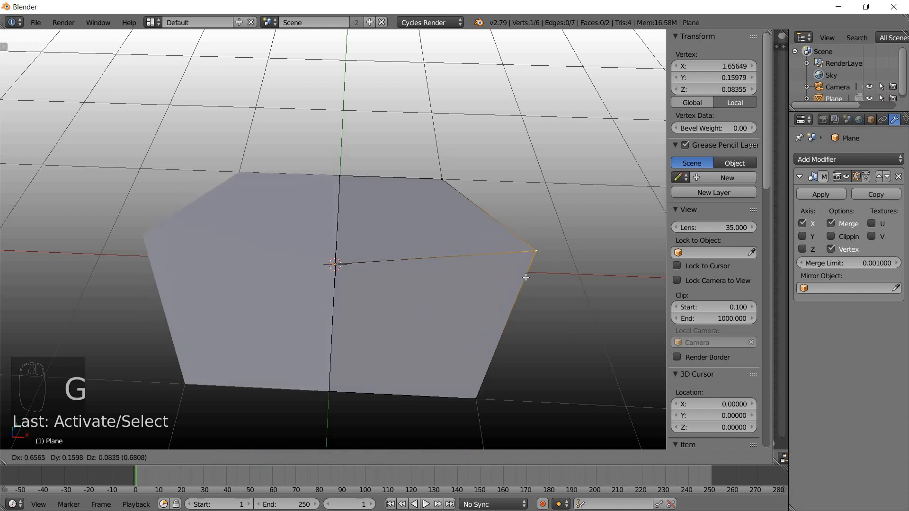
right_click(479, 274)
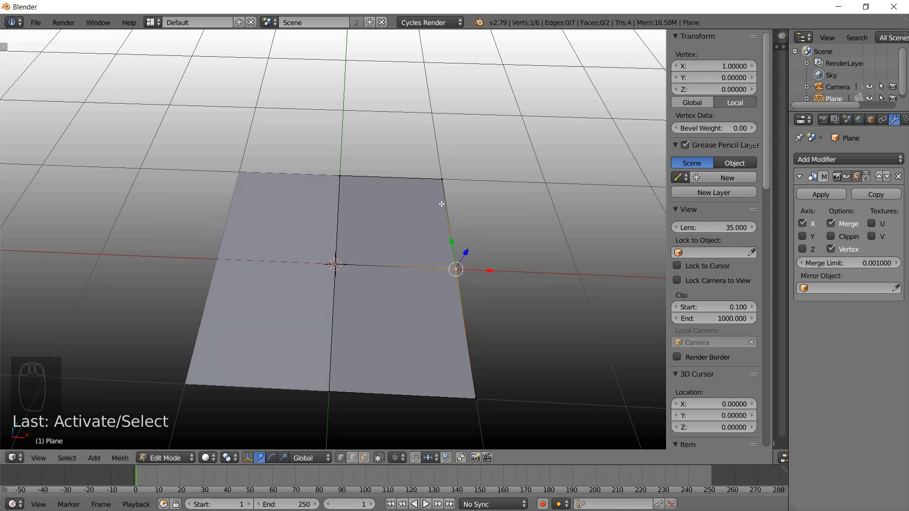
Select the vertices along the mirror line in turn and try moving the centre one off the line, cancelling each move
right_click(342, 176)
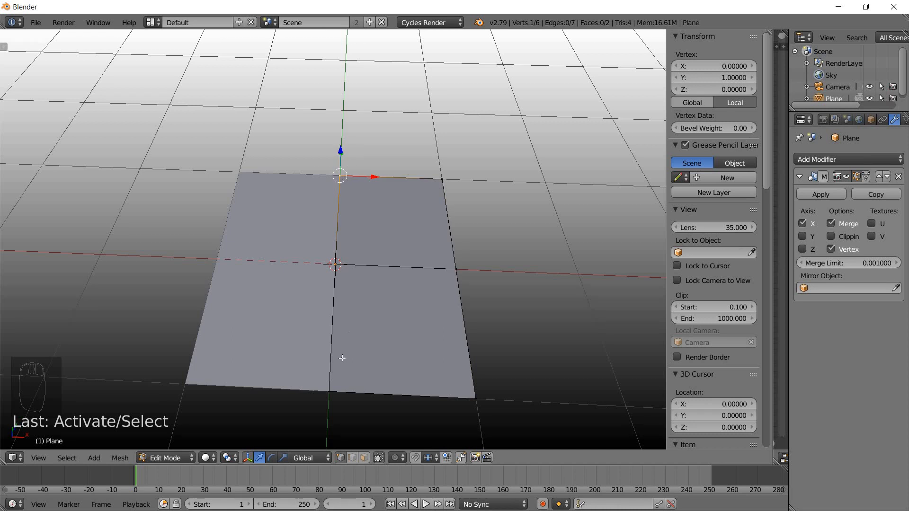
right_click(327, 388)
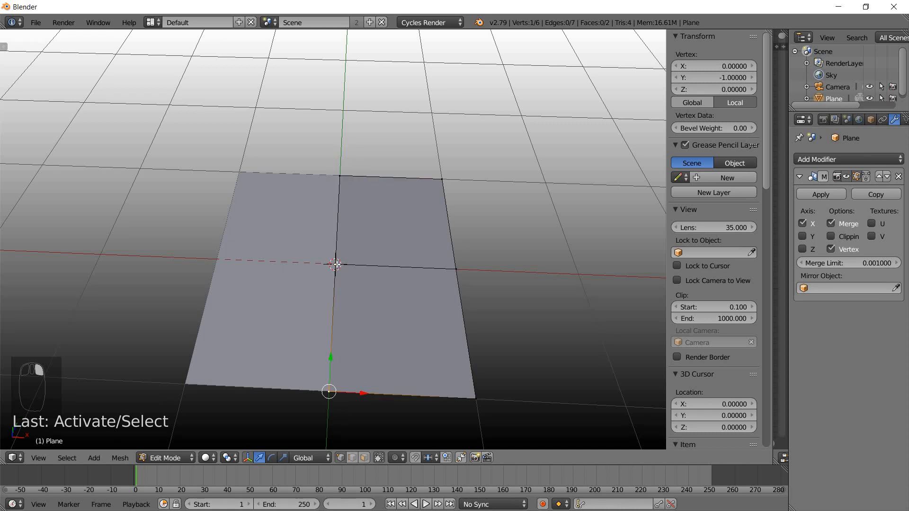
right_click(337, 267)
key("g")
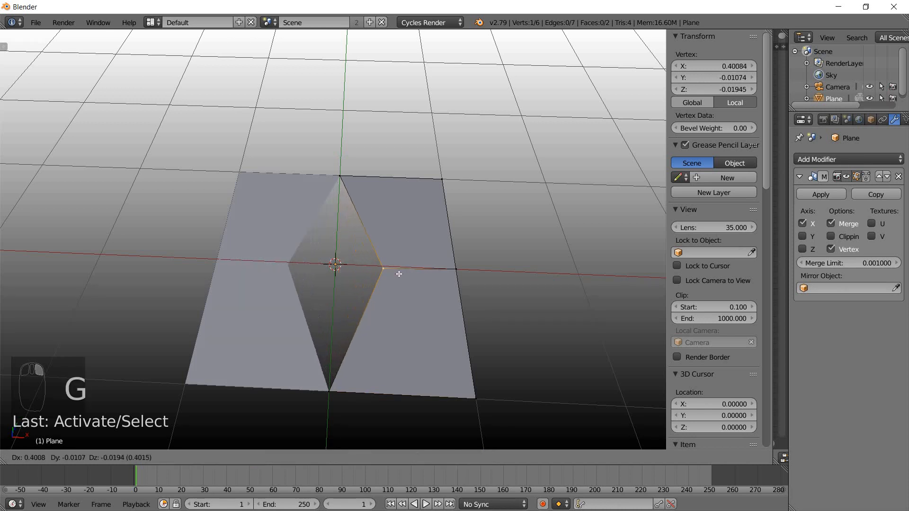
right_click(371, 236)
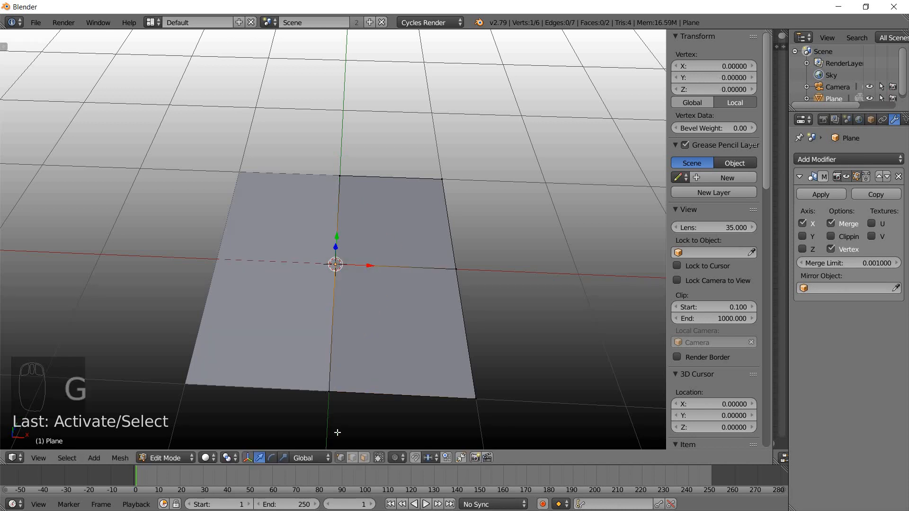
key("g")
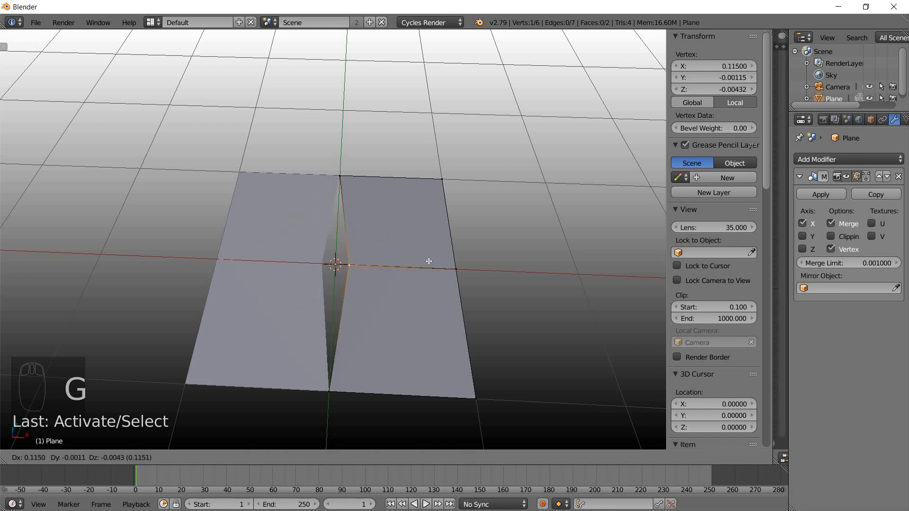
right_click(430, 256)
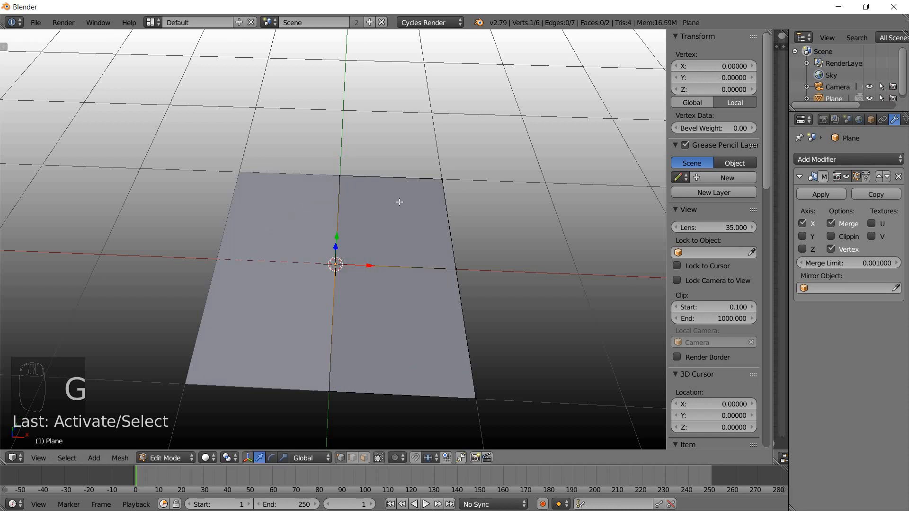
Turn on the Mirror modifier's Clipping option and try moving the back vertex on the mirror line, cancelling each move
left_click(831, 235)
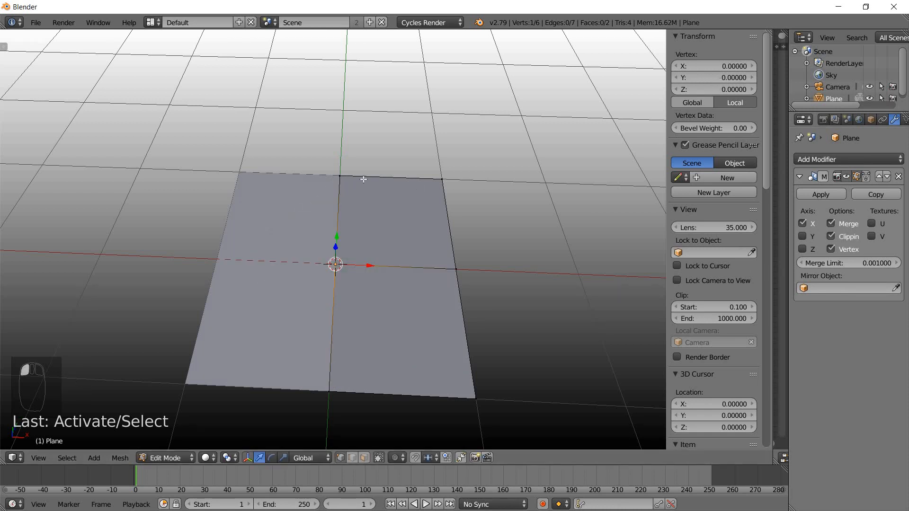
right_click(341, 177)
key("g")
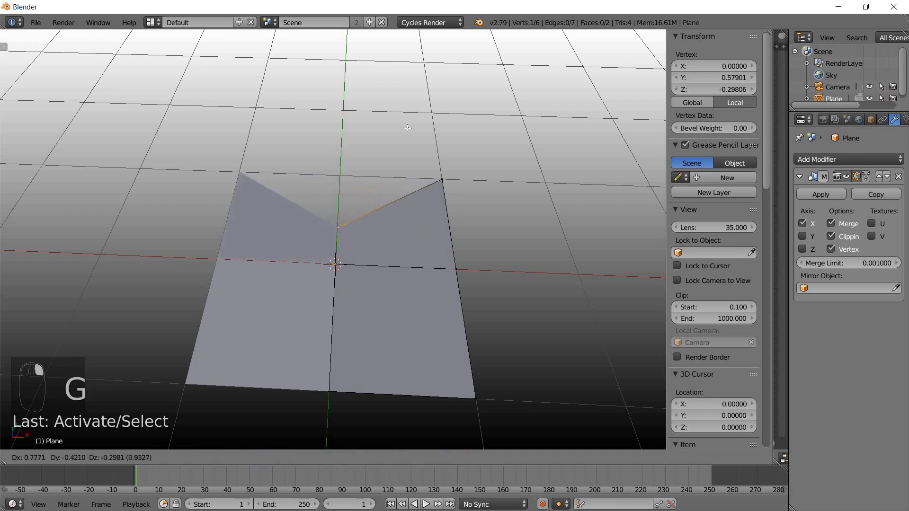
right_click(370, 185)
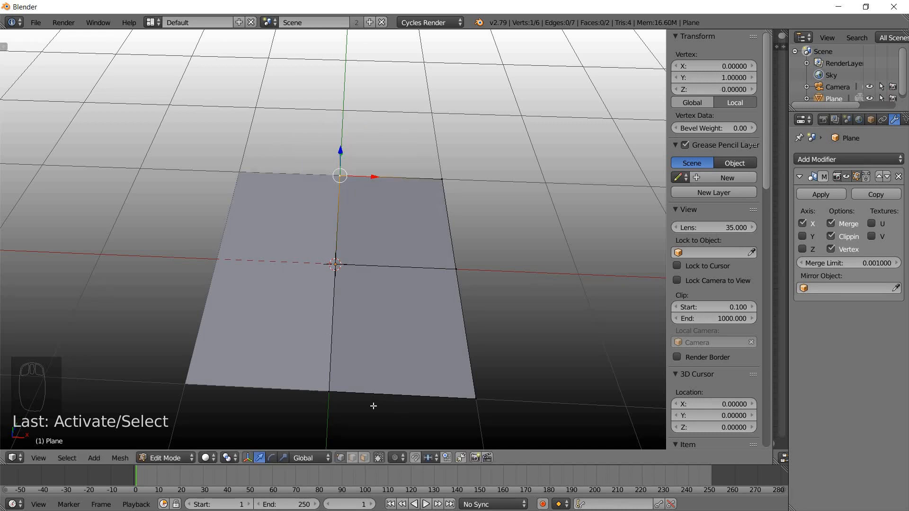
middle_click_drag(373, 406, 419, 207)
key("g")
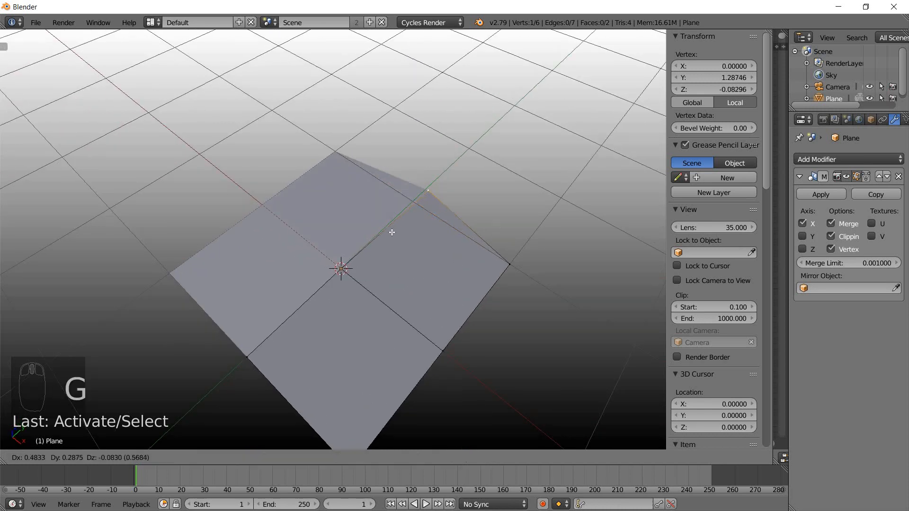
right_click(394, 200)
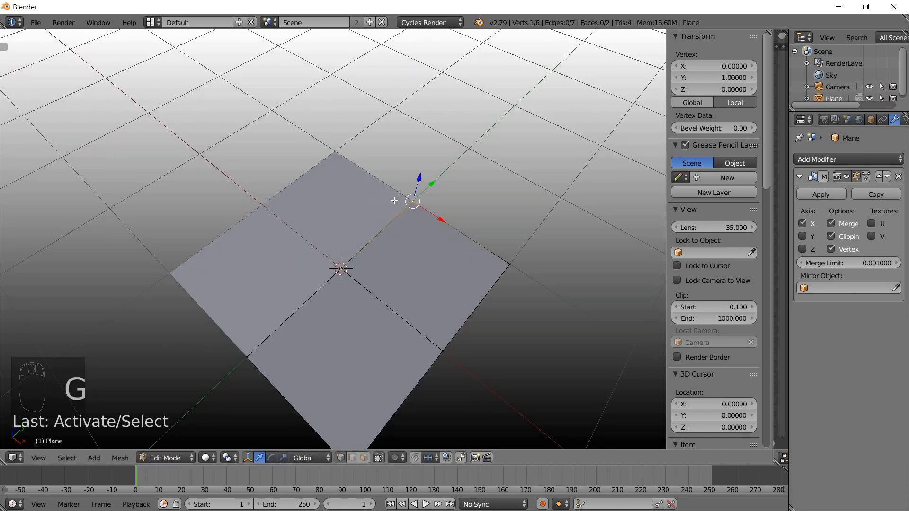
Delete the original half's two front vertices, keeping only the back quarter of the plane
middle_click_drag(427, 232, 551, 207)
middle_click_drag(517, 300, 490, 340)
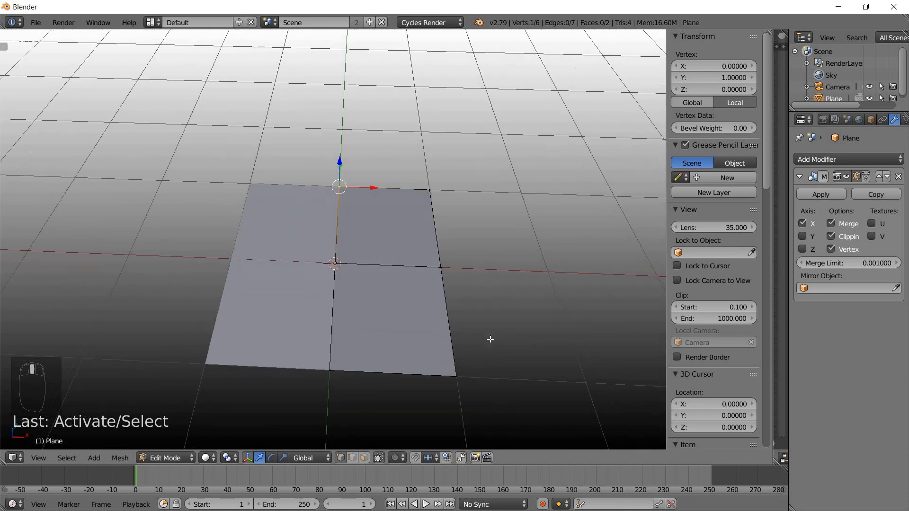
right_click(456, 377)
right_click(330, 370, "shift")
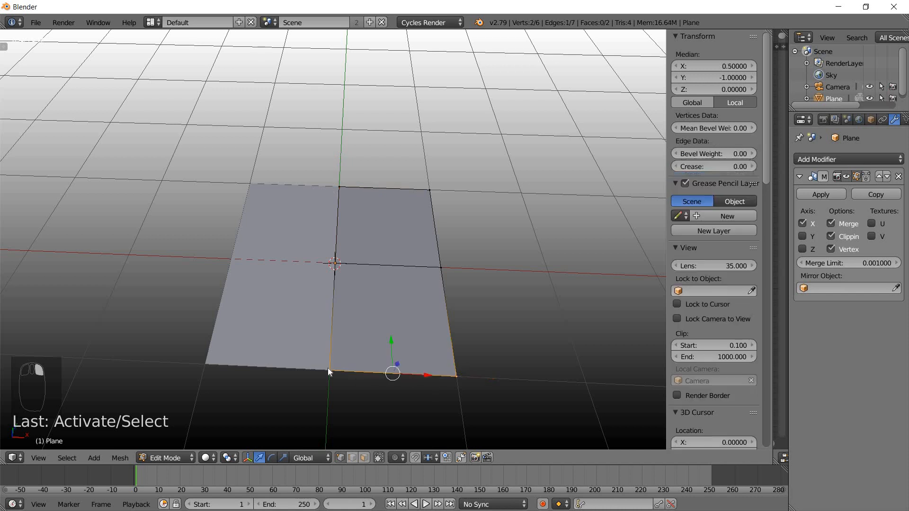
key("x")
left_click(327, 360)
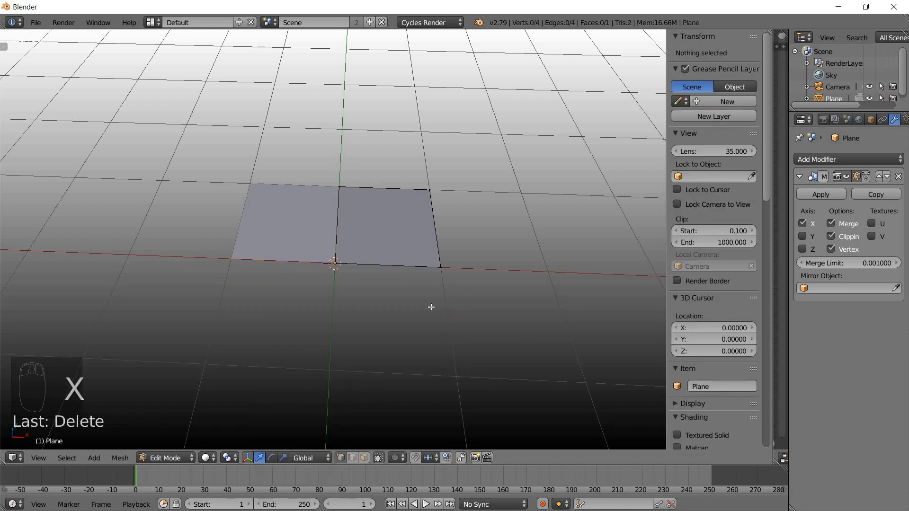
Turn on Y axis mirroring in the Mirror modifier and try moving the quarter's outer corner vertex freely, cancelling the move
left_click(802, 236)
middle_click_drag(441, 260, 484, 260)
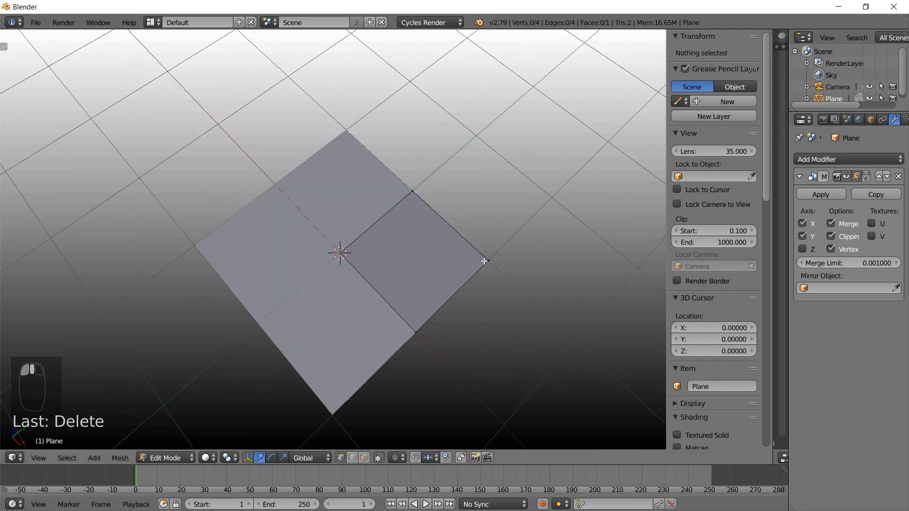
right_click(486, 261)
key("g")
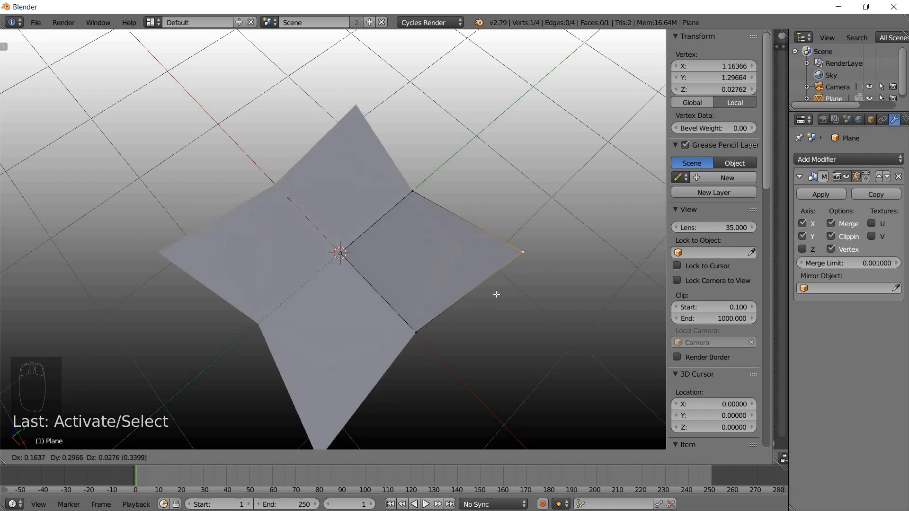
right_click(442, 315)
Try raising the quarter's outer corner vertex along the Z axis, cancelling the move
middle_click_drag(441, 315, 488, 320)
key("g")
key("z")
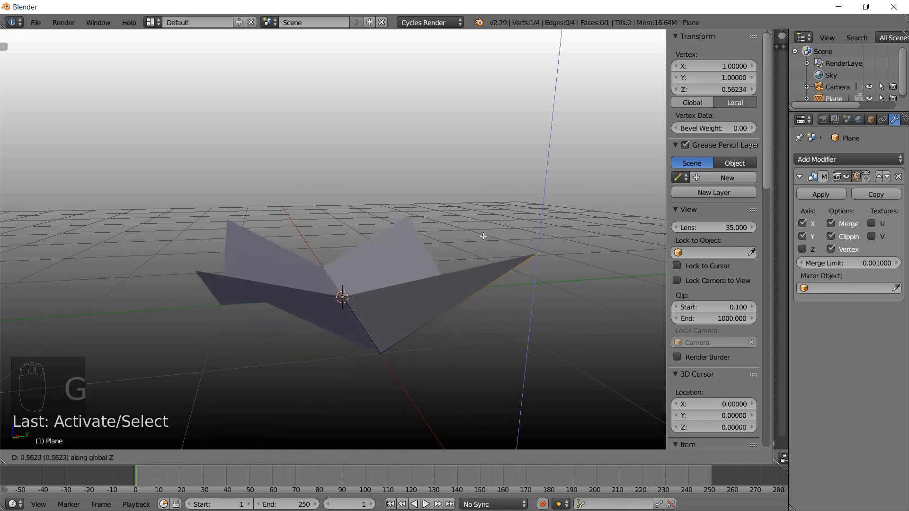
right_click(484, 274)
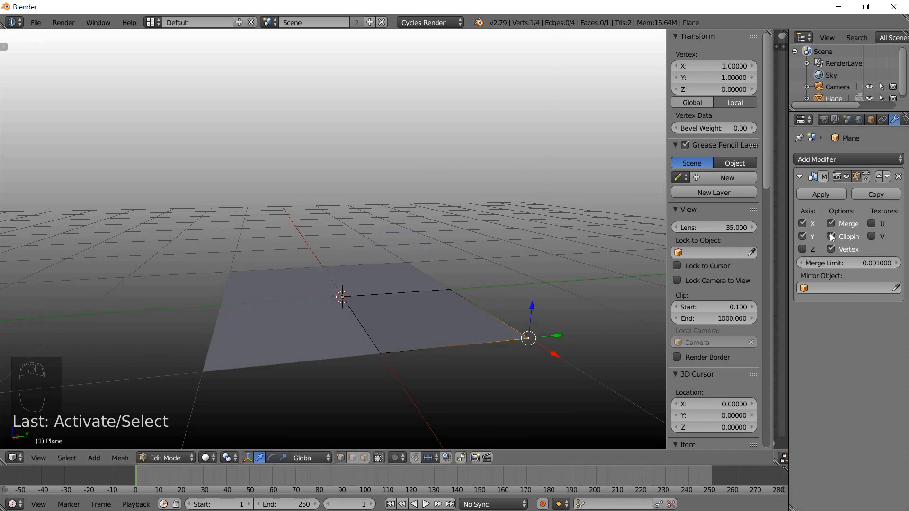
Turn on Z axis mirroring in the Mirror modifier and try moving the outer corner vertex along Z, cancelling the move
left_click(802, 249)
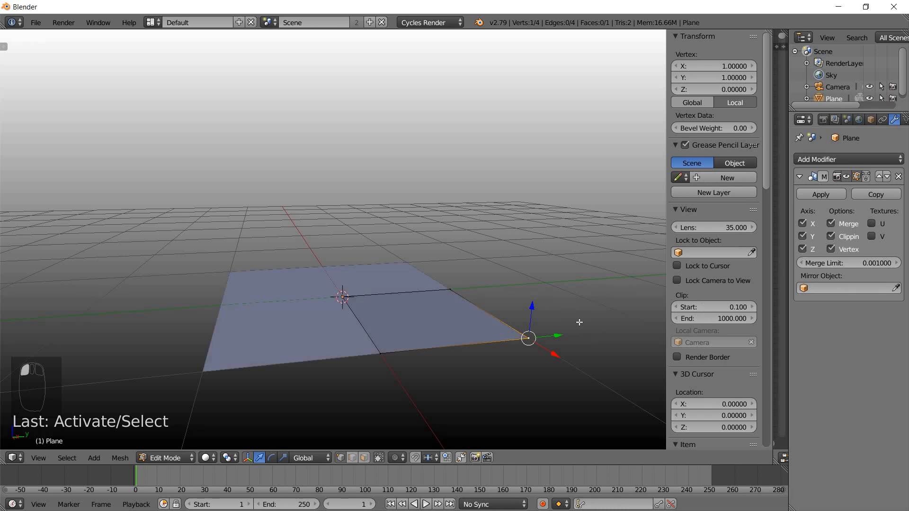
middle_click_drag(521, 374, 520, 334)
key("g")
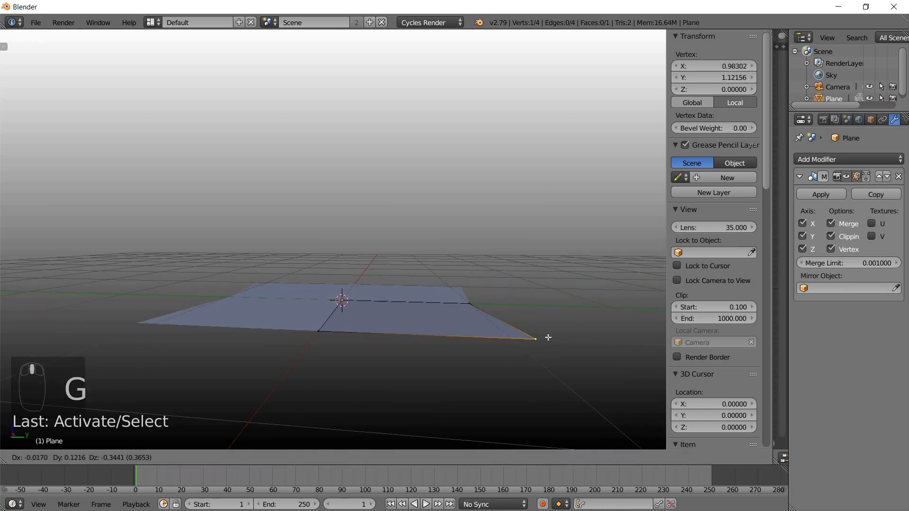
key("z")
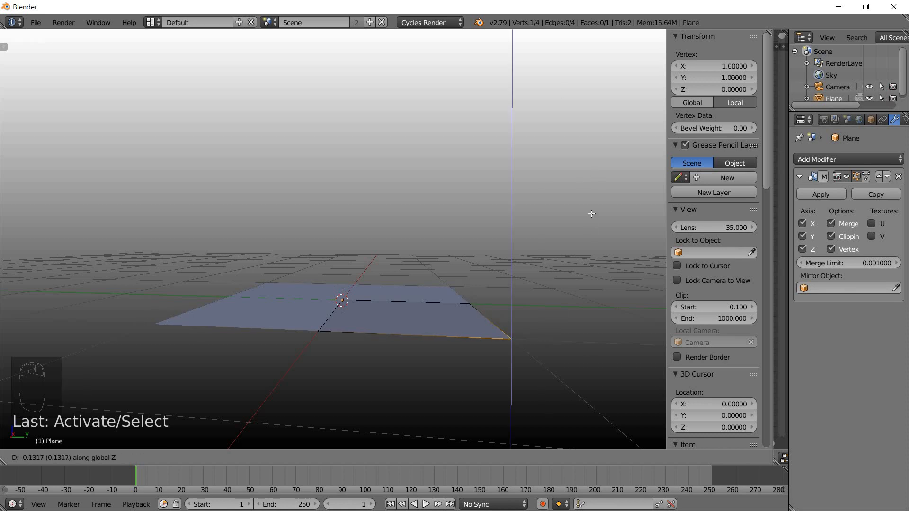
key("Escape")
Try moving the outer corner vertex freely while viewing the plane from below, and along Z from above
middle_click_drag(556, 335, 544, 303)
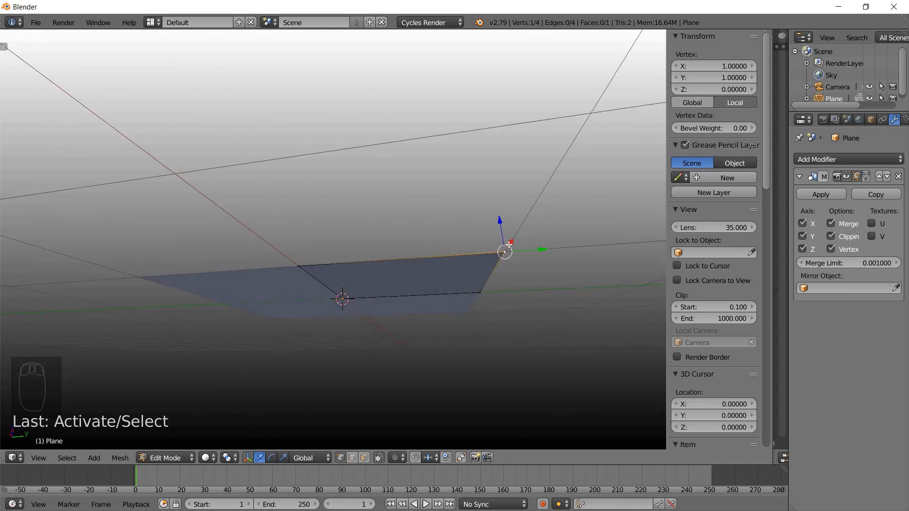
key("g")
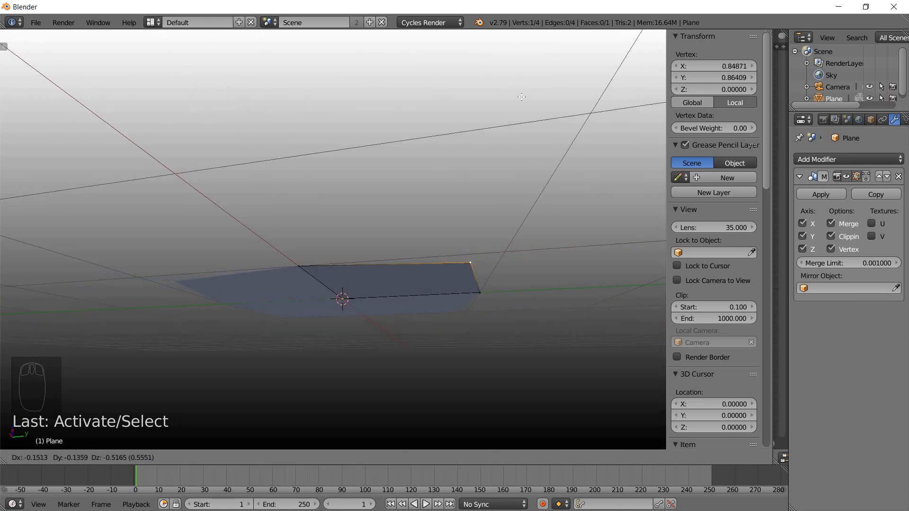
right_click(545, 75)
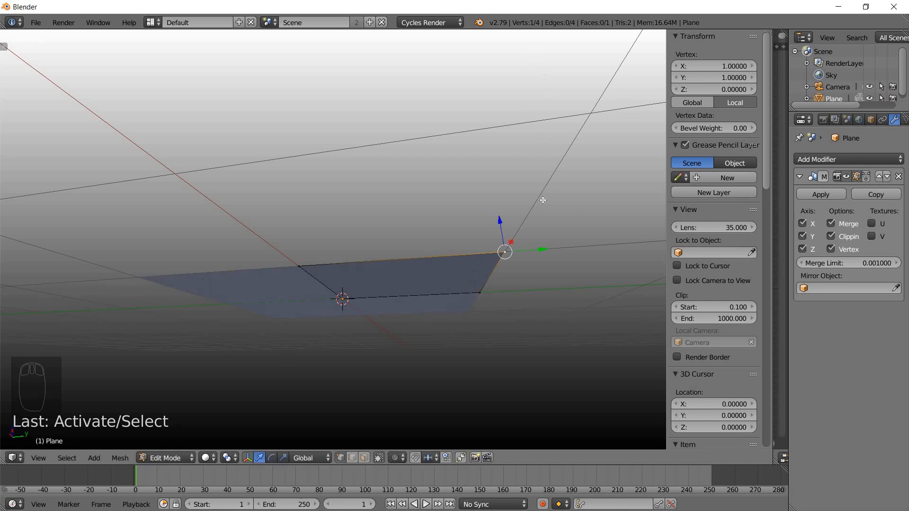
middle_click_drag(543, 200, 532, 260)
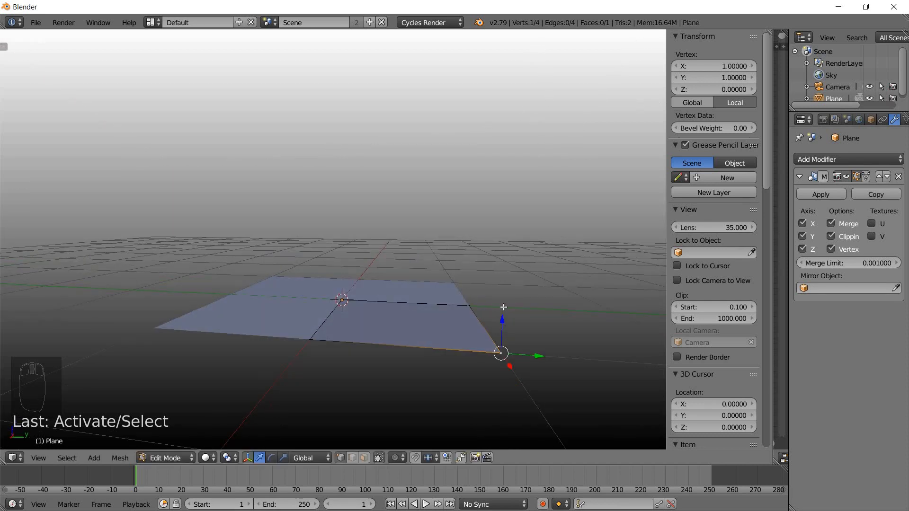
left_click_drag(503, 310, 512, 309)
View the mirrored plane from several low angles and try moving its outer corner vertex vertically once more
middle_click_drag(536, 326, 396, 325)
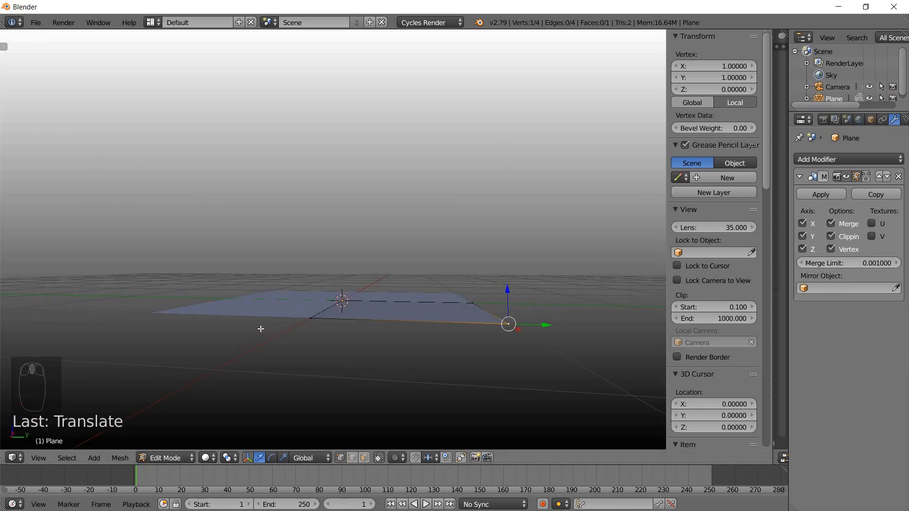
middle_click_drag(359, 316, 445, 314)
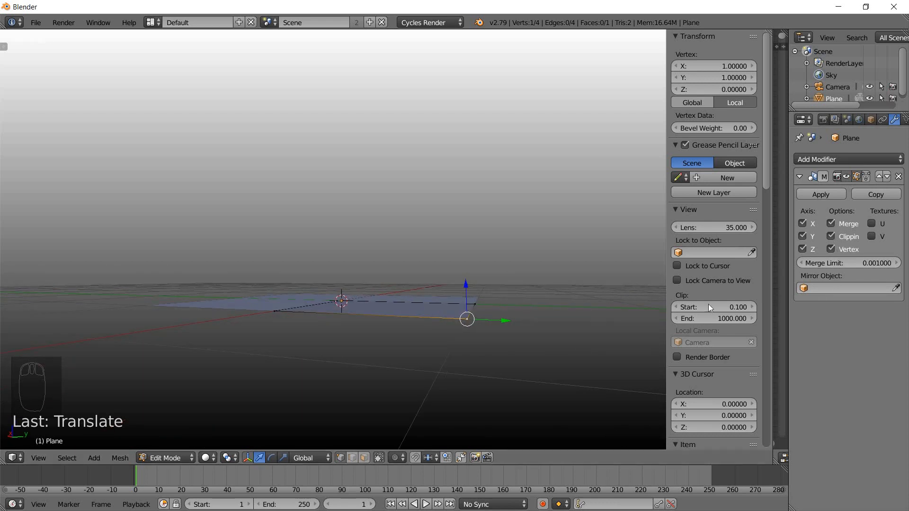
middle_click_drag(407, 303, 424, 336)
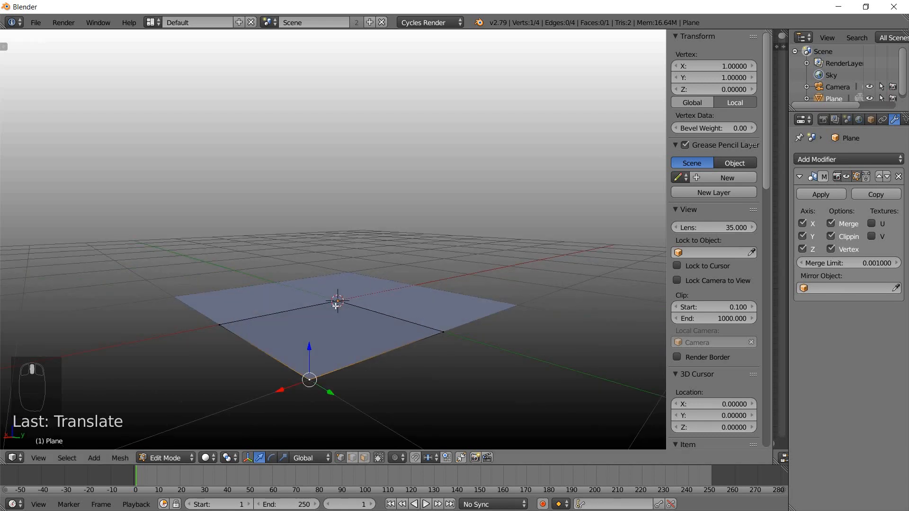
middle_click_drag(383, 388, 476, 301)
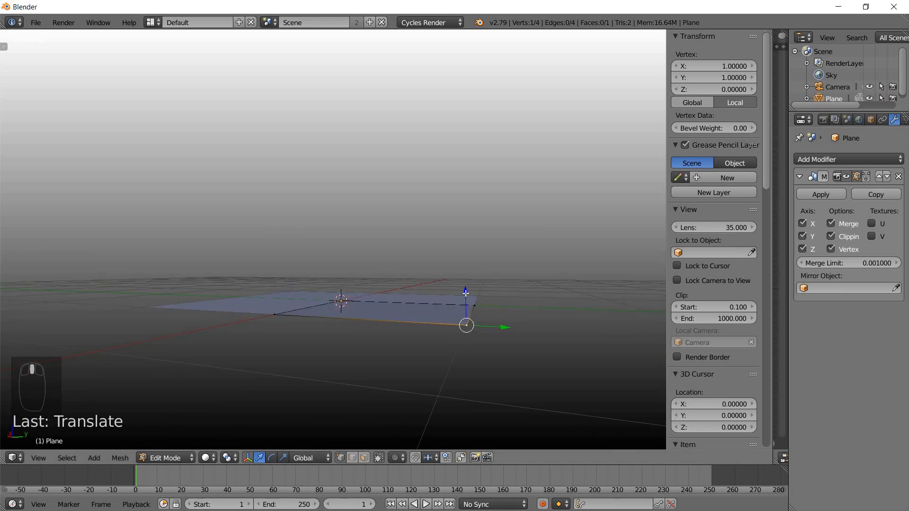
key("g")
key("z")
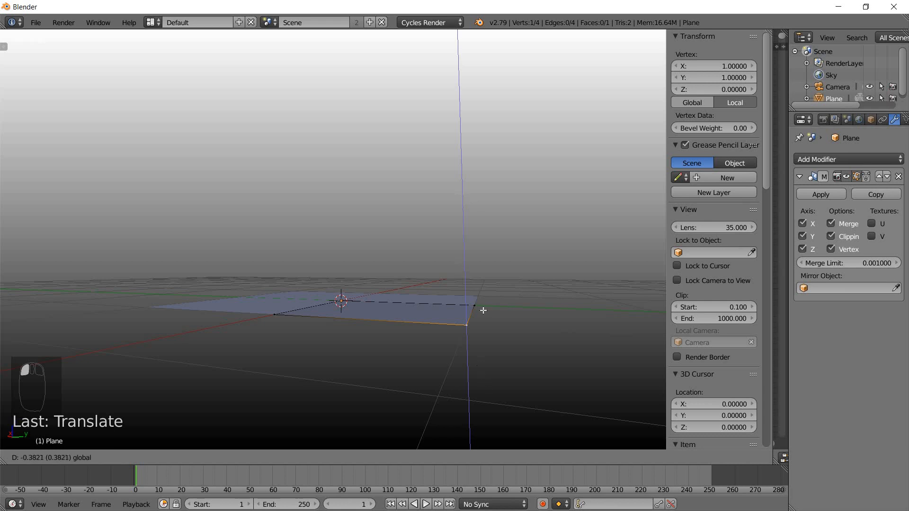
left_click_drag(482, 200, 482, 206)
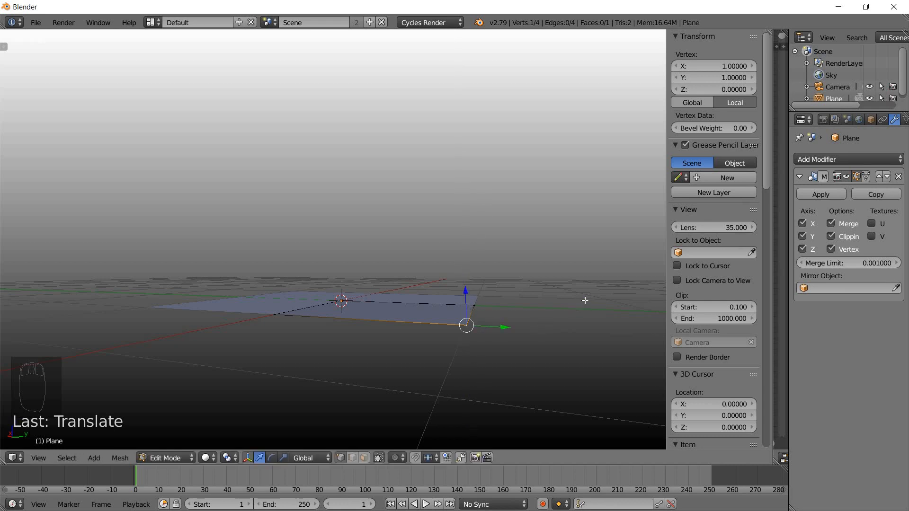
middle_click_drag(563, 303, 587, 307)
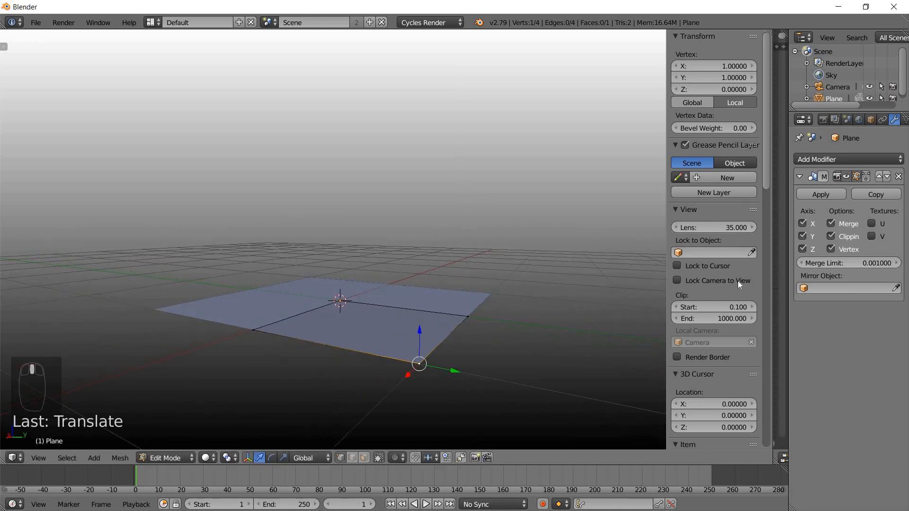
Turn off Clipping in the Mirror modifier and raise the outer corner vertex about 0.45 along Z
left_click(831, 235)
left_click_drag(420, 335, 422, 214)
mouse_move(467, 338)
middle_mouse_down()
mouse_move(397, 336)
mouse_move(454, 332)
middle_mouse_up()
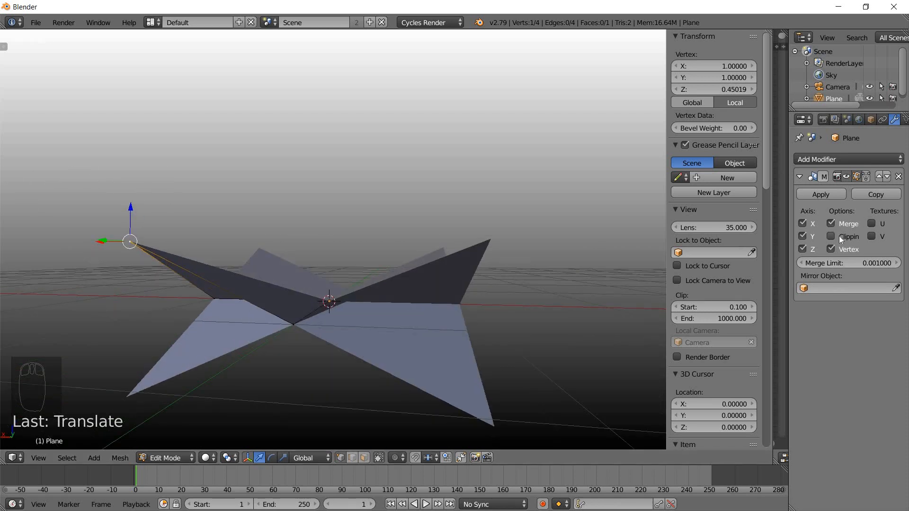
Turn Clipping back on and try raising the same corner vertex along Z
middle_click_drag(392, 219, 330, 215)
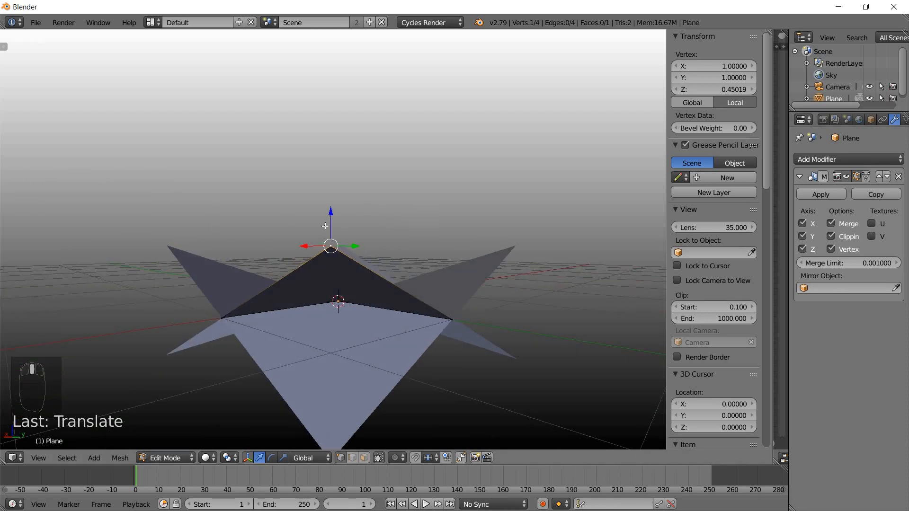
left_click_drag(330, 216, 333, 169)
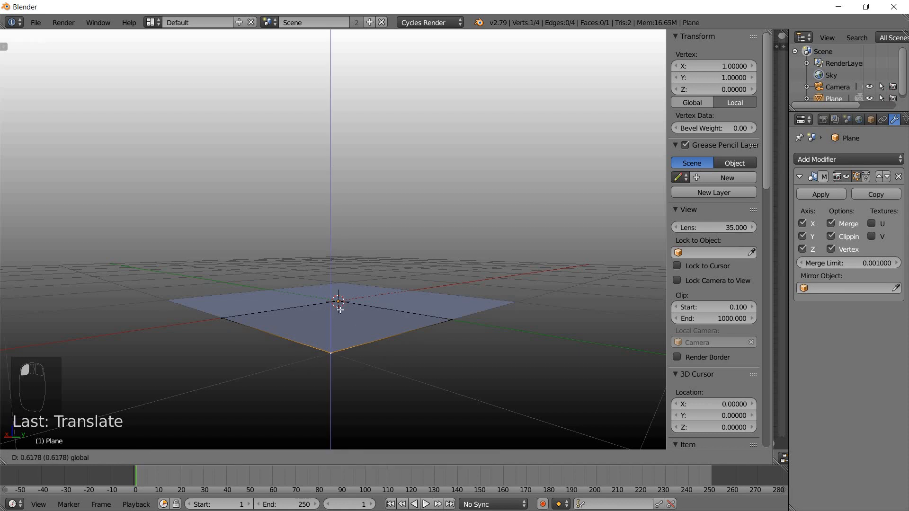
left_click_drag(340, 309, 341, 177)
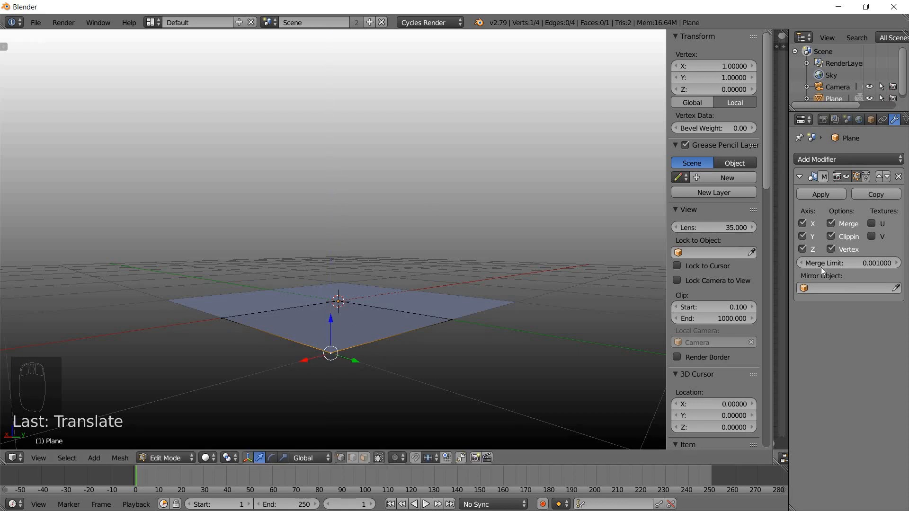
Turn off Clipping again, raise the outer corner vertex about 0.32 along Z and inspect the mirrored shape from several angles
left_click(831, 237)
middle_click_drag(591, 305, 537, 304)
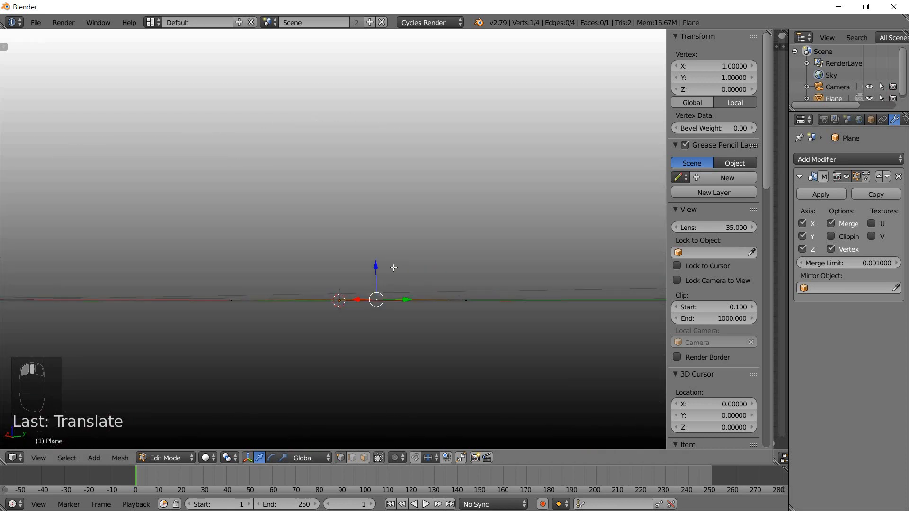
left_click_drag(376, 267, 376, 182)
mouse_move(475, 264)
middle_mouse_down()
mouse_move(519, 265)
mouse_move(459, 251)
mouse_move(473, 253)
middle_mouse_up()
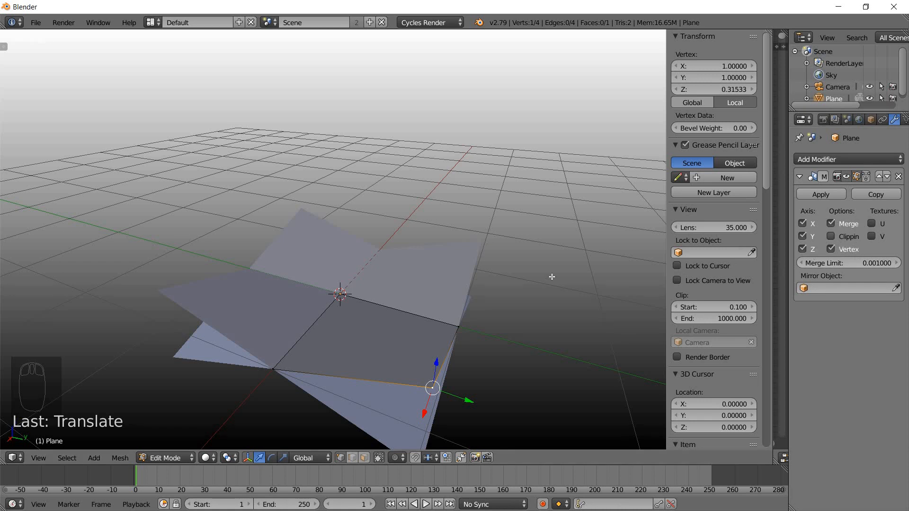
middle_click_drag(528, 287, 416, 306)
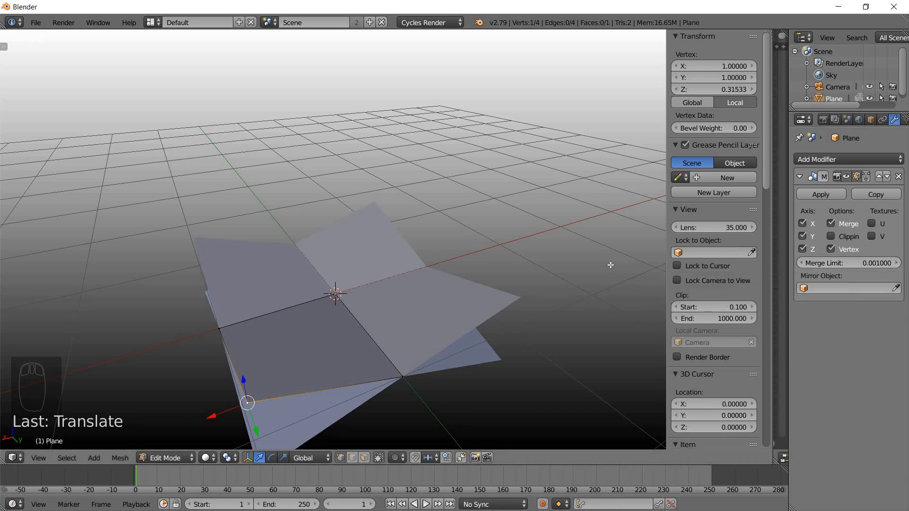
mouse_move(596, 262)
middle_mouse_down()
mouse_move(588, 260)
mouse_move(600, 266)
middle_mouse_up()
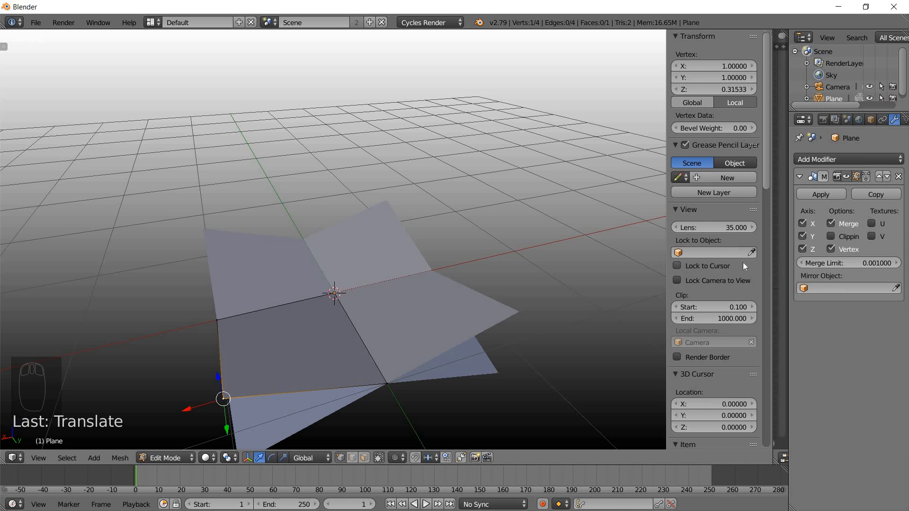
mouse_move(578, 263)
middle_mouse_down()
mouse_move(552, 268)
mouse_move(581, 270)
middle_mouse_up()
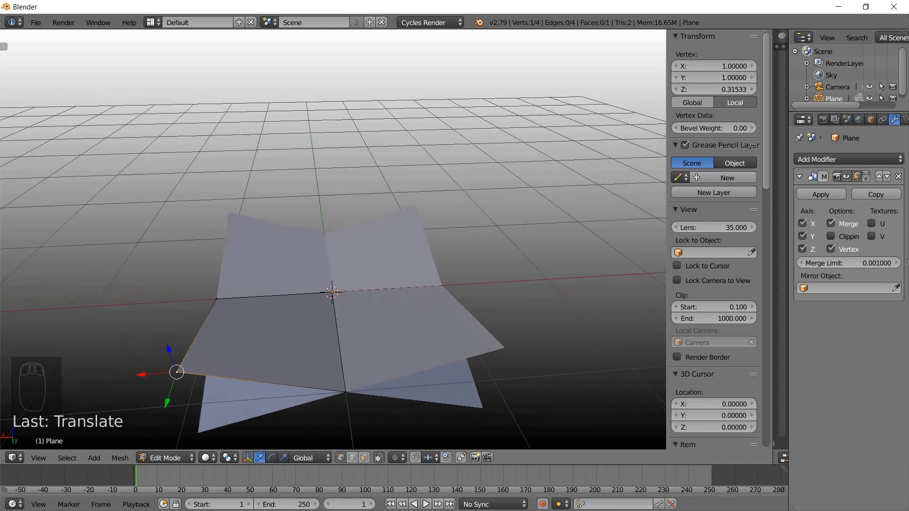
Try toggling the Merge option and move the corner vertex freely to about X 0.56, Y 0.84, Z 0.77
left_click(830, 223)
mouse_move(416, 265)
middle_mouse_down()
mouse_move(339, 260)
mouse_move(426, 247)
mouse_move(403, 269)
middle_mouse_up()
key("g")
left_click(434, 210)
middle_click_drag(454, 231, 322, 299)
key("g")
left_click(449, 297)
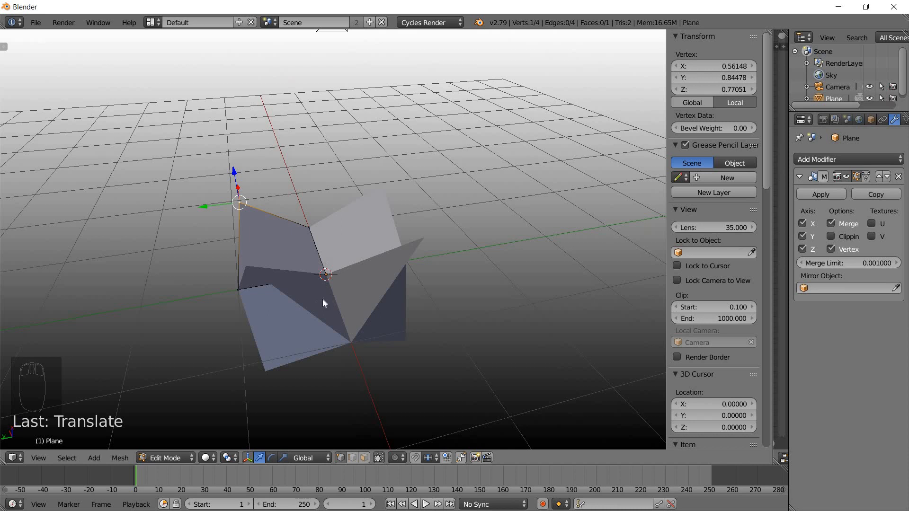
Leave Edit Mode and delete the mirrored plane
key("Tab")
key("x")
left_click(322, 299)
Add a UV sphere at the 3D cursor and give it a Mirror modifier
key("shift+a")
mouse_move(323, 299)
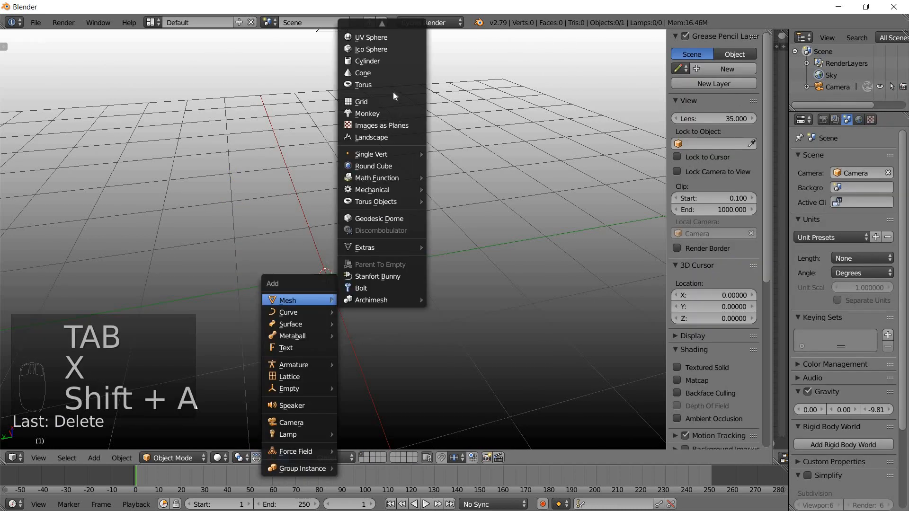
left_click(384, 39)
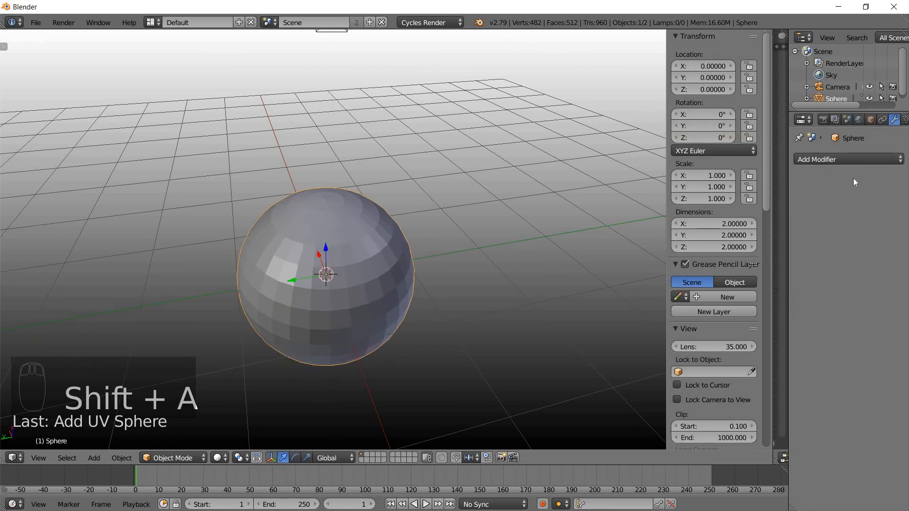
left_click(845, 160)
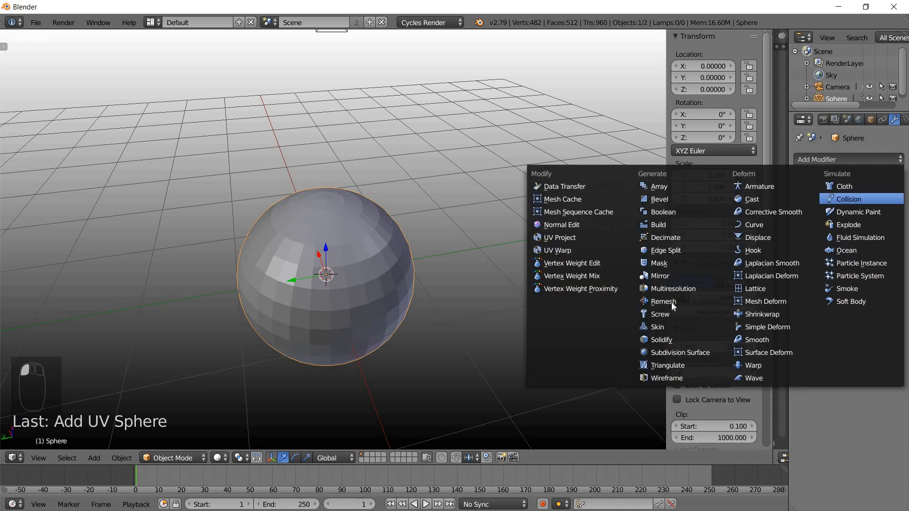
left_click(659, 275)
Move the sphere about 2.8 units in the negative X direction and set its origin to the 3D cursor
middle_click_drag(365, 270, 326, 270)
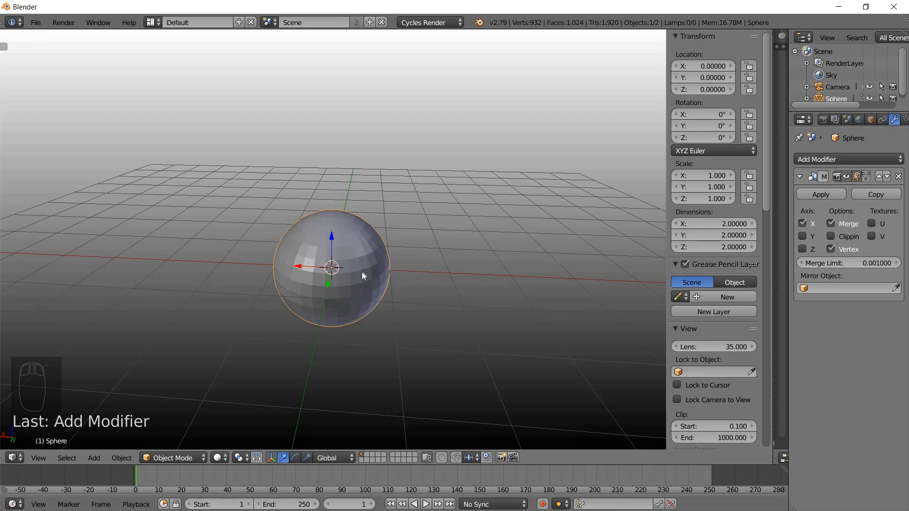
key("g")
left_click(524, 268)
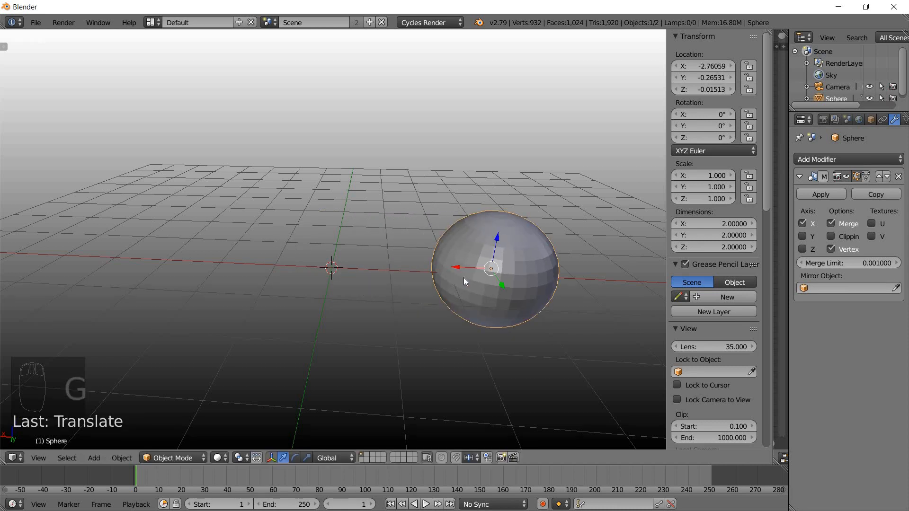
key("ctrl+alt+shift+c")
left_click(421, 278)
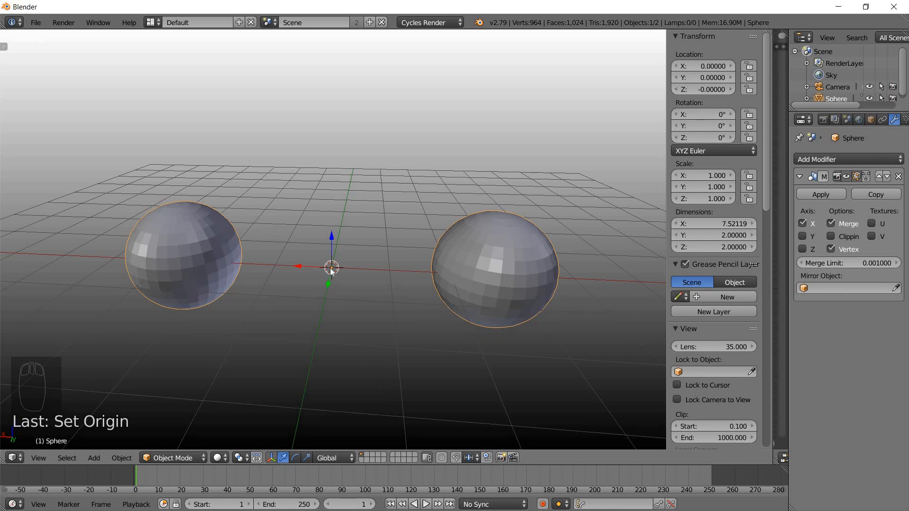
Undo the origin change and the sphere's move
key("ctrl+z")
key("ctrl+z")
key("ctrl+z")
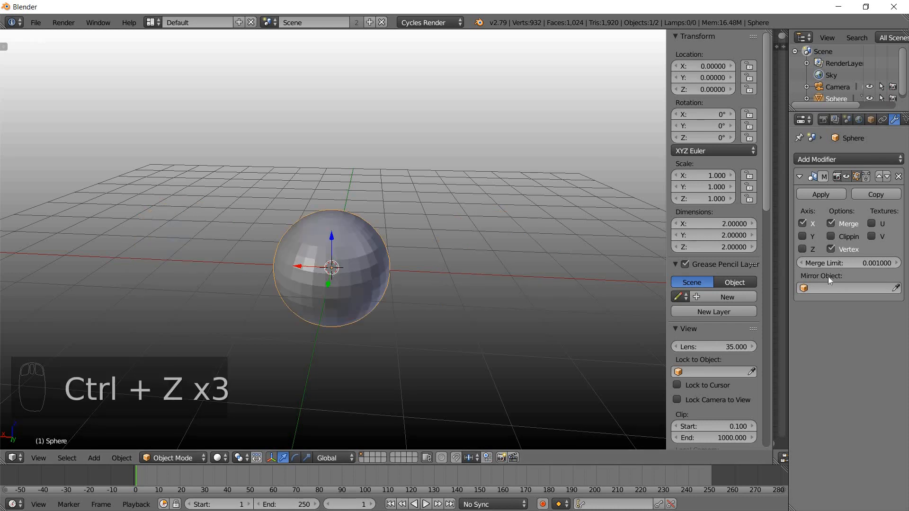
Add a Plain Axes empty at the sphere's centre and cancel a trial move of it
key("shift+a")
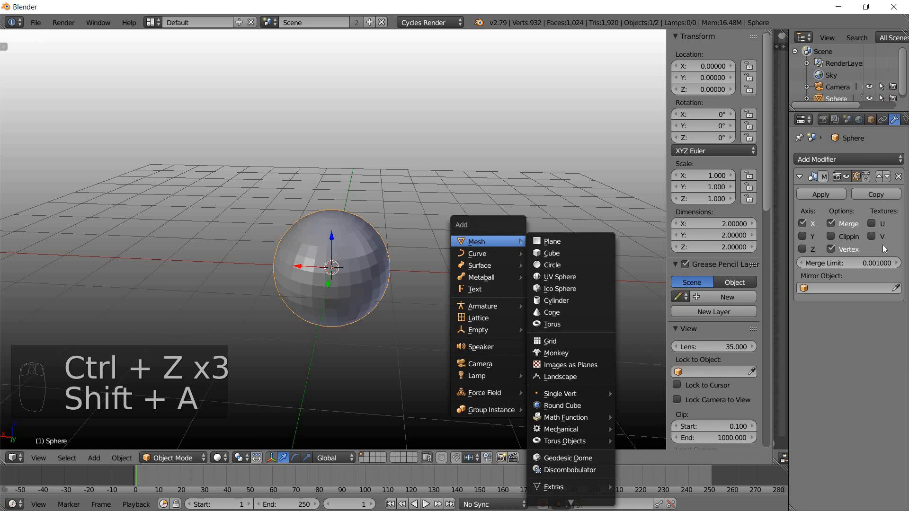
middle_click_drag(560, 258, 450, 256)
key("shift+a")
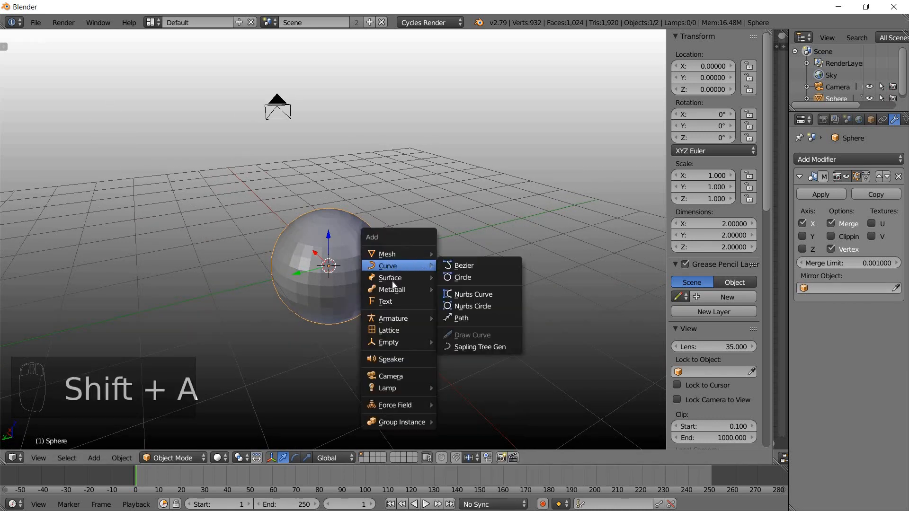
mouse_move(393, 342)
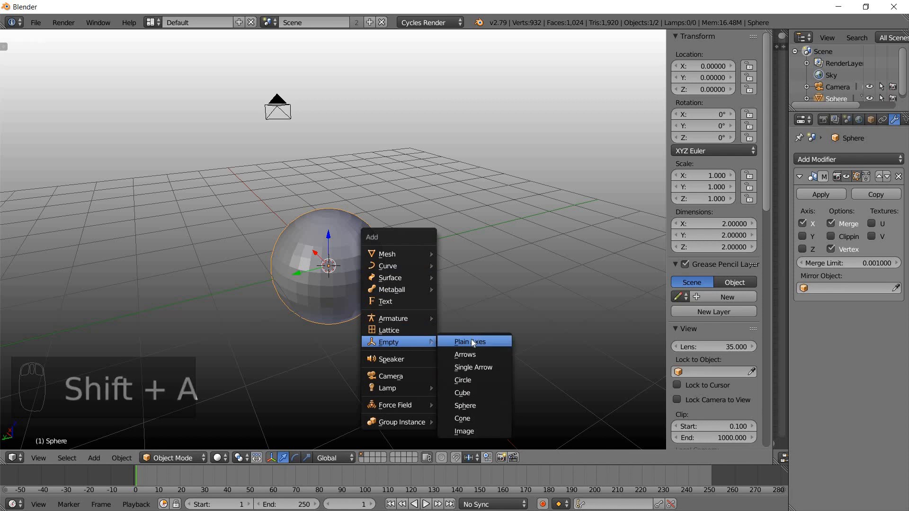
left_click(470, 338)
key("g")
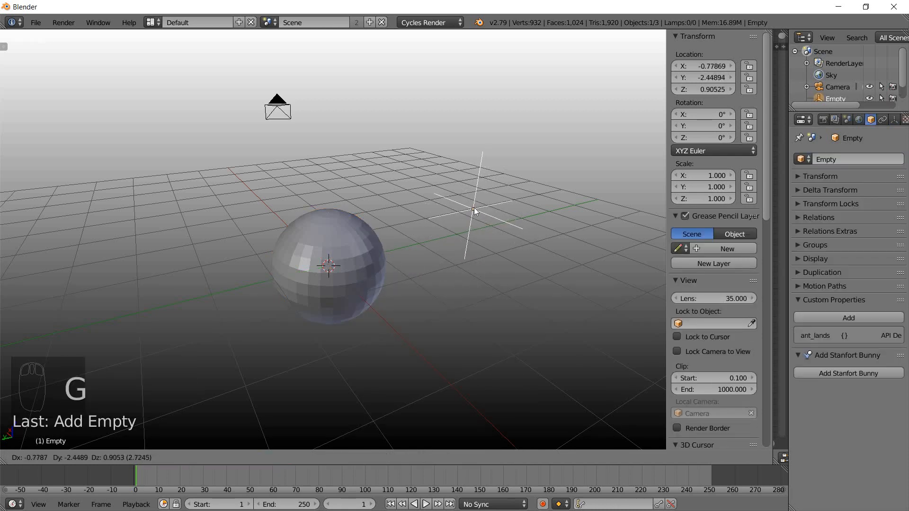
right_click(478, 210)
Set Empty as the Mirror Object in the sphere's Mirror modifier
right_click(335, 268)
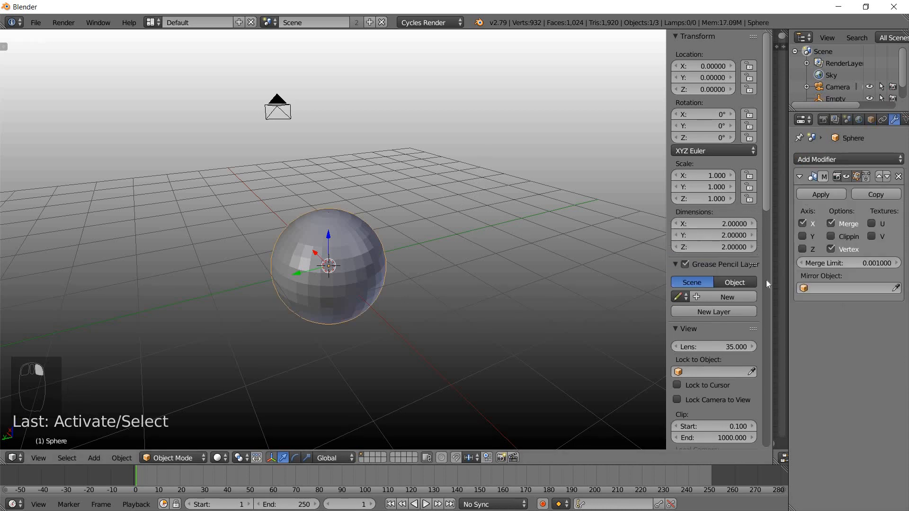
left_click(871, 287)
left_click(795, 315)
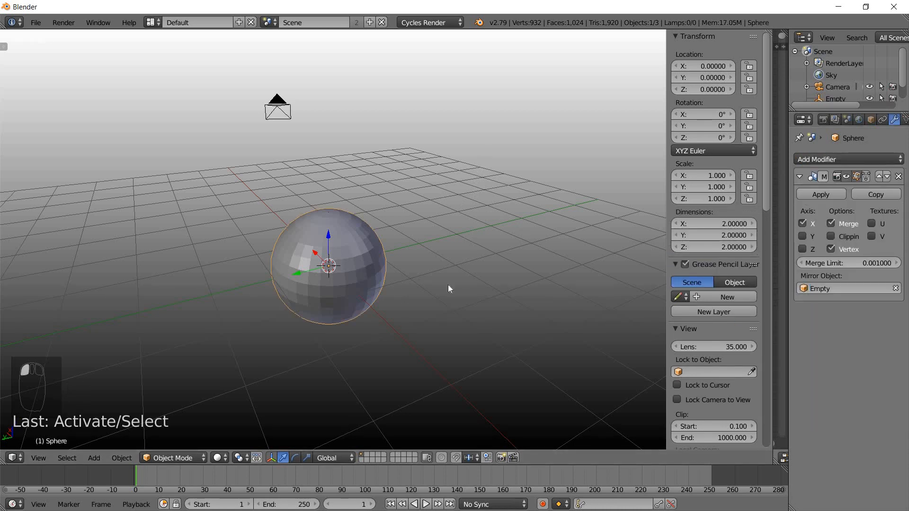
Select the Empty and start moving it while viewing the sphere from the front
scroll(845, 78, "down", 1)
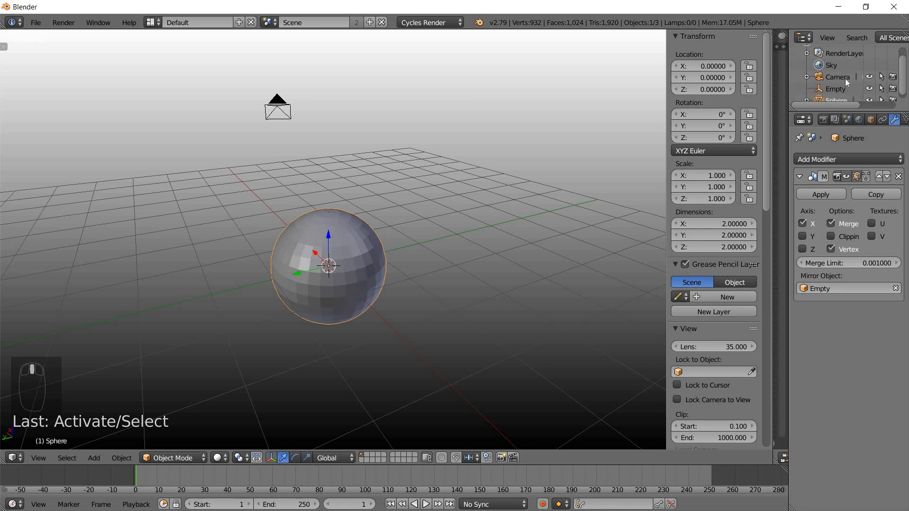
left_click(834, 88)
key("KP_1")
key("g")
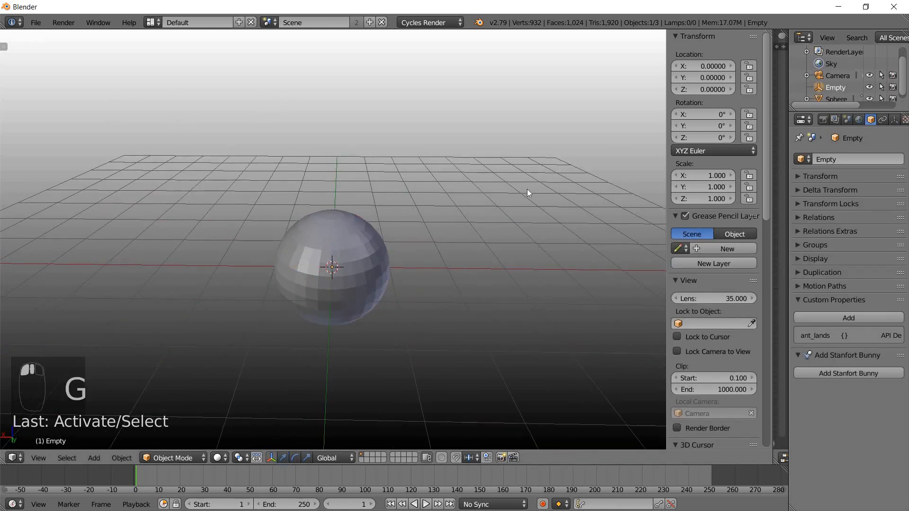